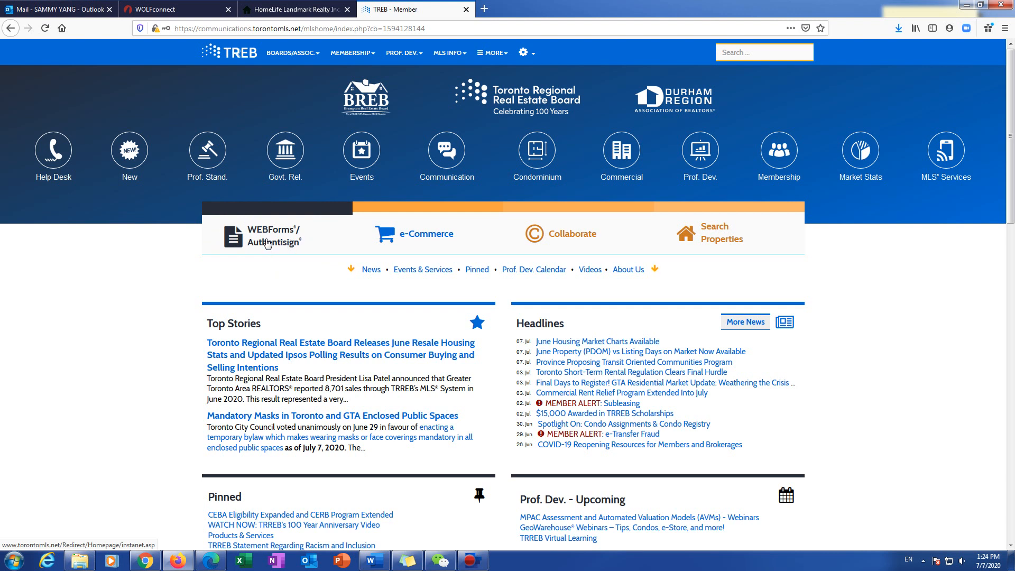
Step: Open CREA WEBForms from the TREB member portal and begin a new transaction
left_click(265, 239)
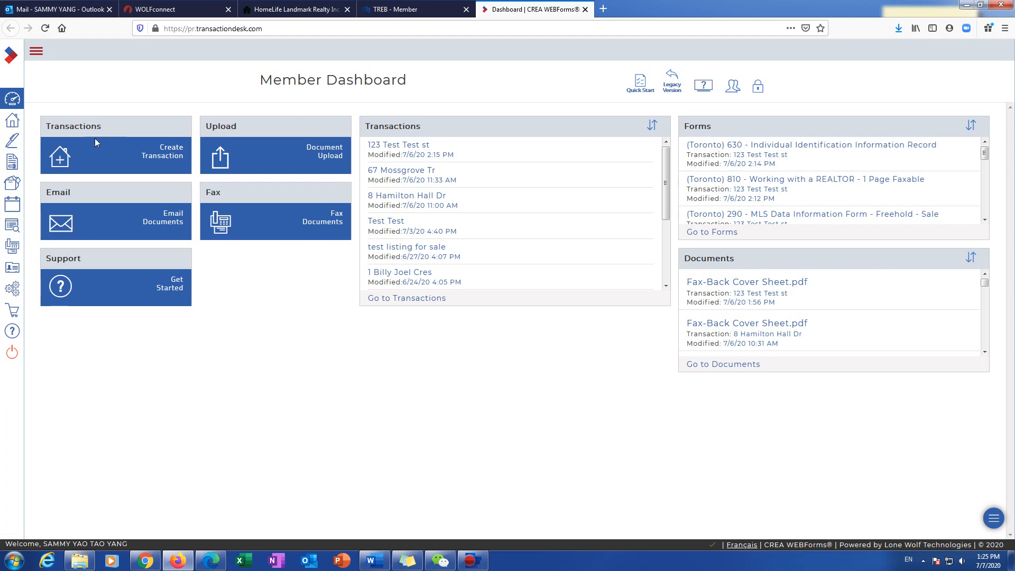
left_click(167, 156)
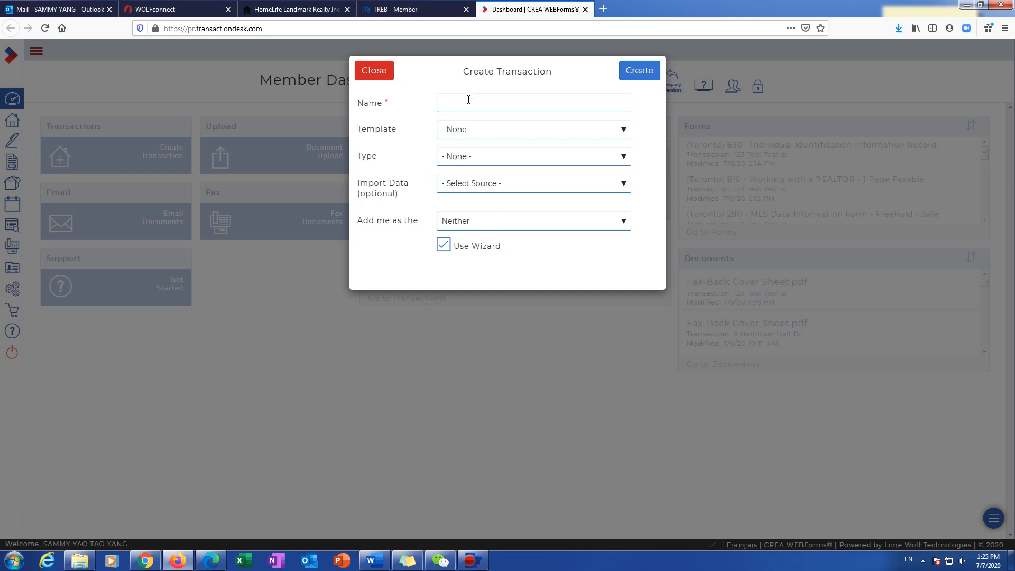
Step: Enter '123 test test st' as the transaction name and bring up the template list
left_click(469, 100)
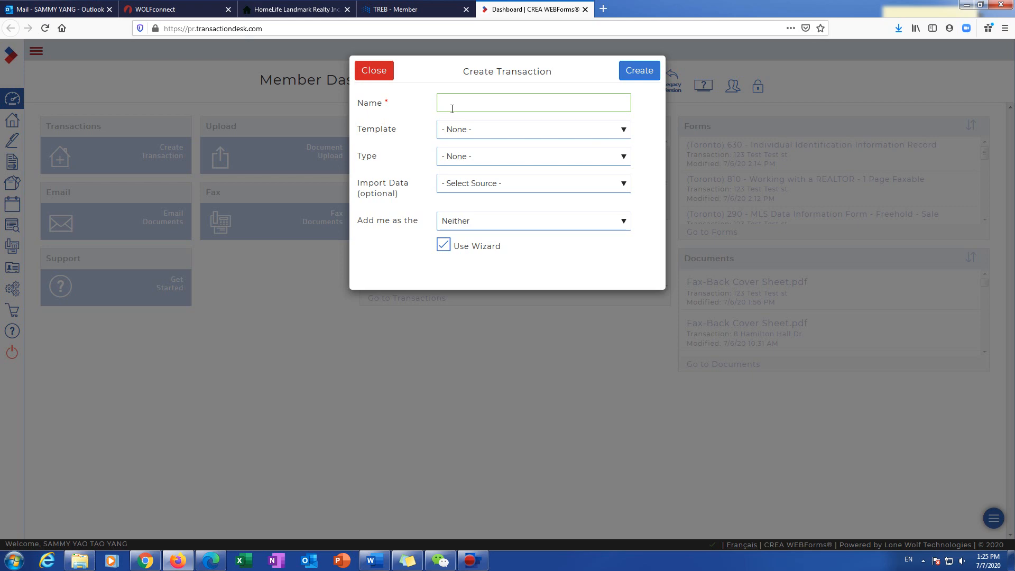
type("123")
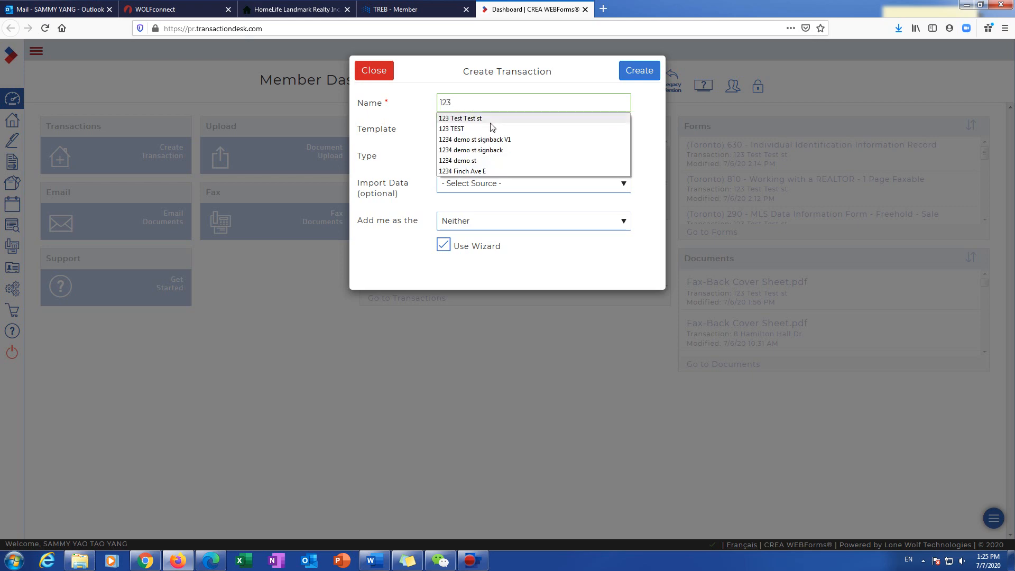
type(" test test test st")
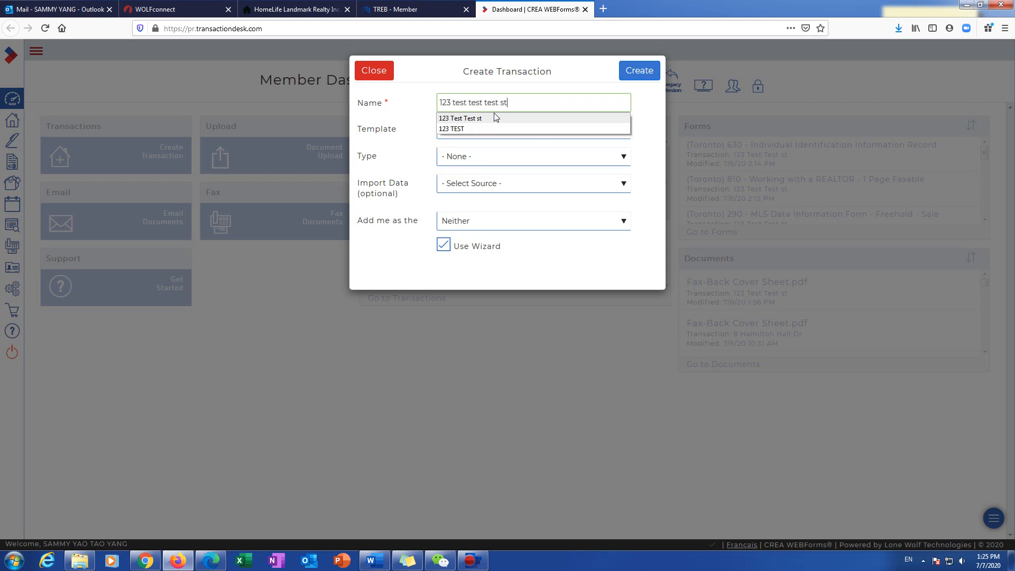
left_click(657, 100)
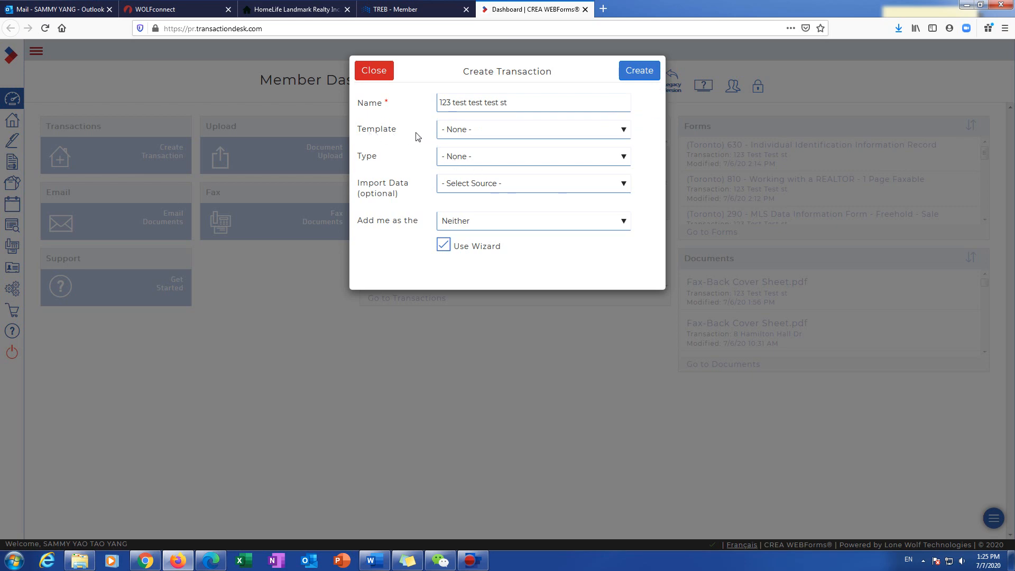
left_click(445, 133)
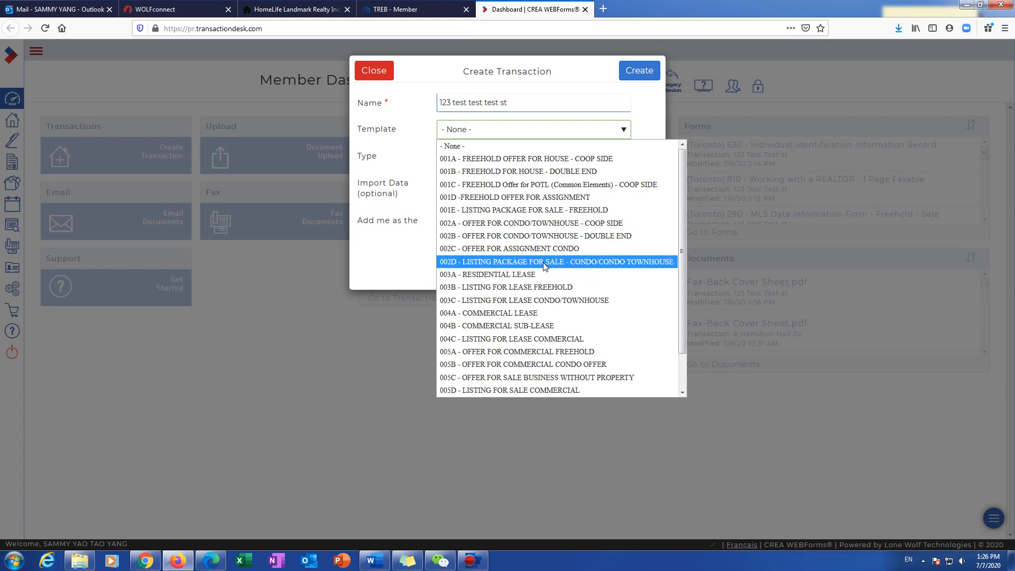
Step: Choose the 002D Listing Package for Sale – Condo template, skip data import, and create the transaction
left_click(473, 263)
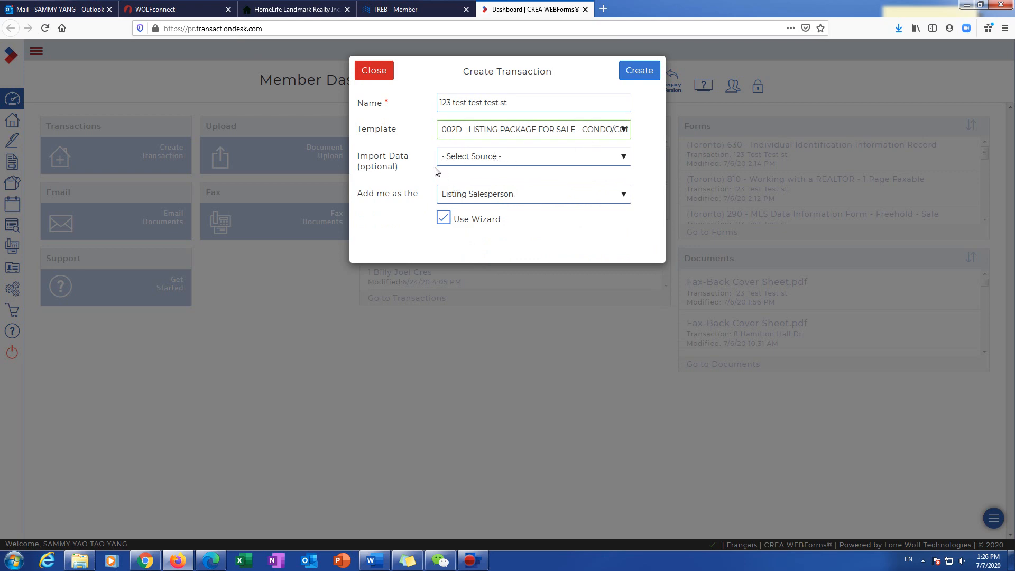
left_click(655, 70)
left_click(486, 162)
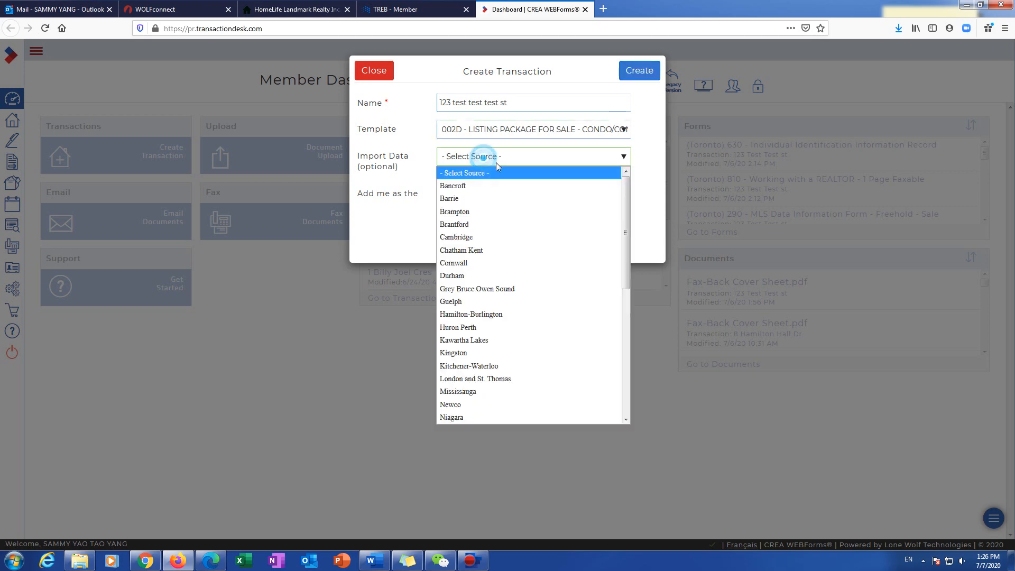
left_click(415, 181)
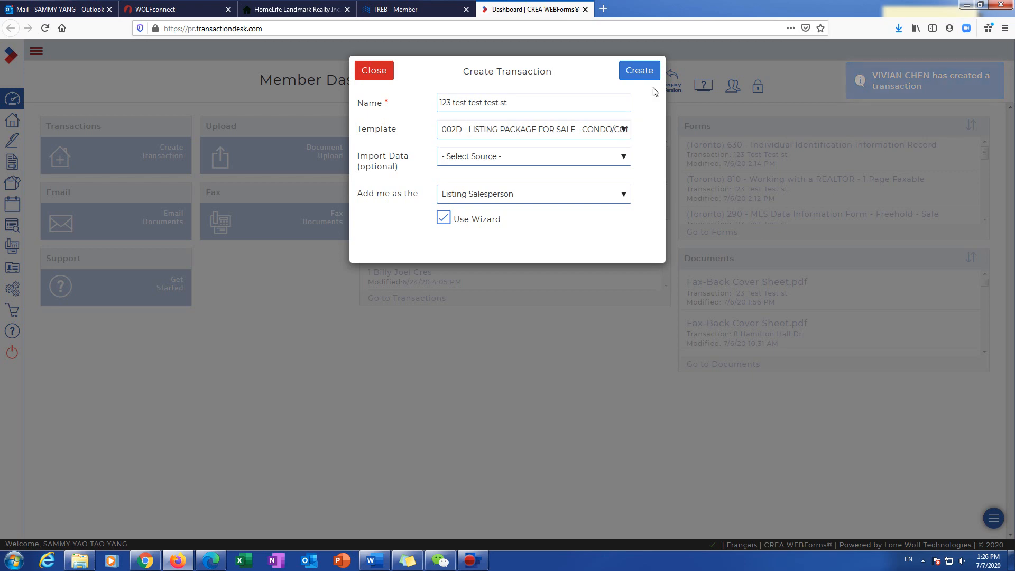
left_click(649, 74)
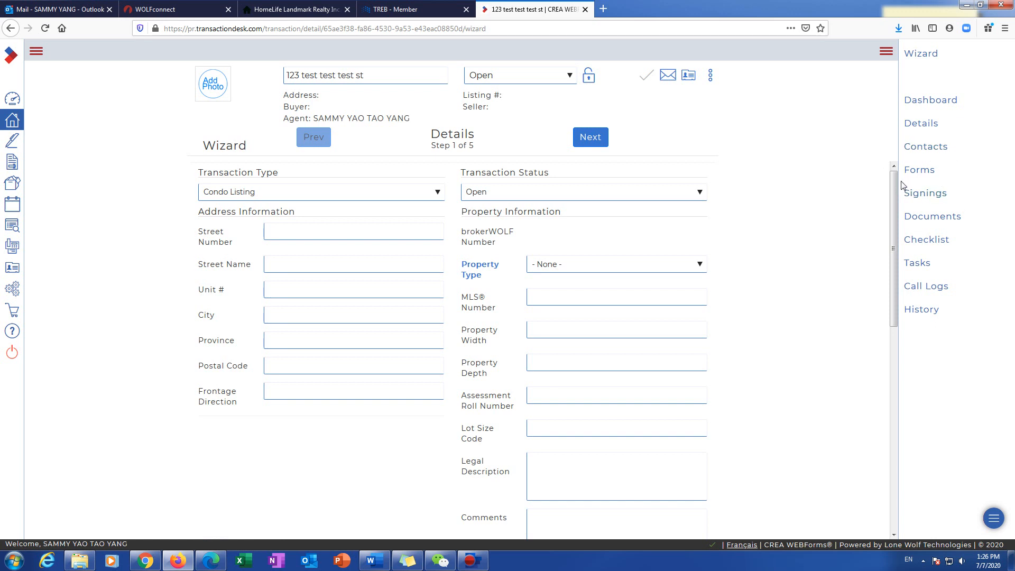
Step: Show the transaction's Forms list with its four package forms, including 200a and 291
left_click(920, 170)
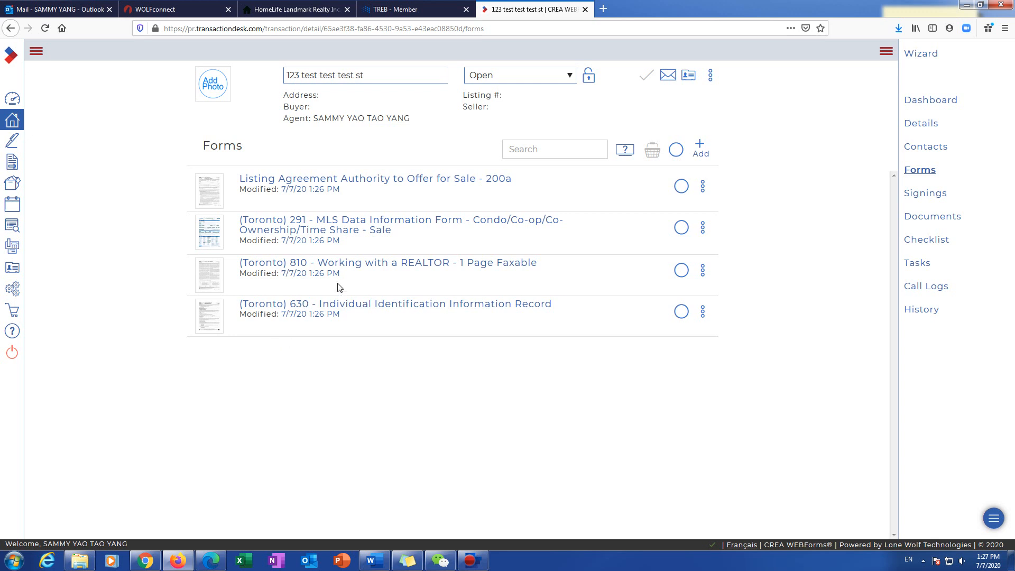
Step: Add the Toronto 161 disclosure form from the form library by searching its number
left_click(701, 149)
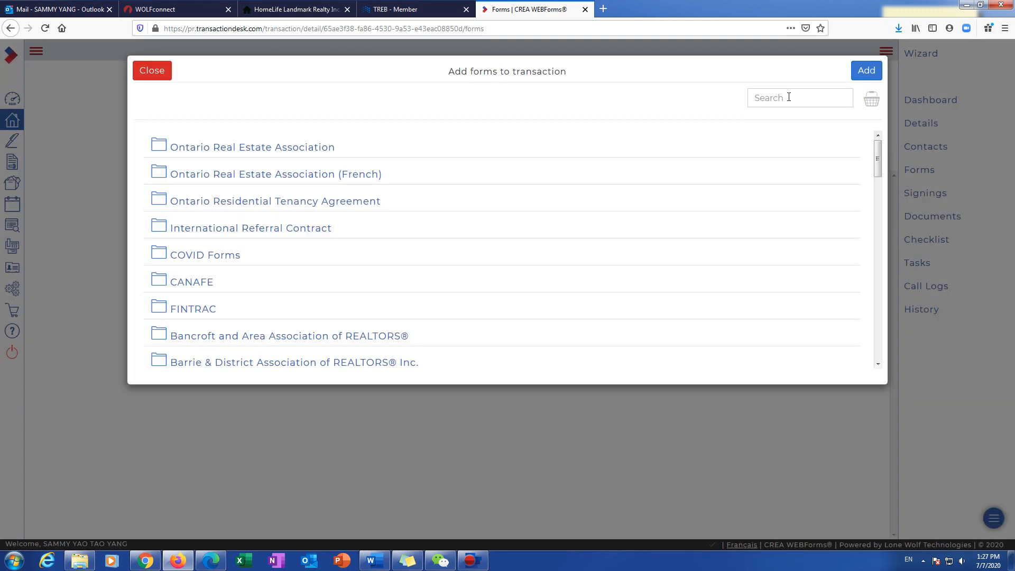
left_click(789, 97)
type("161")
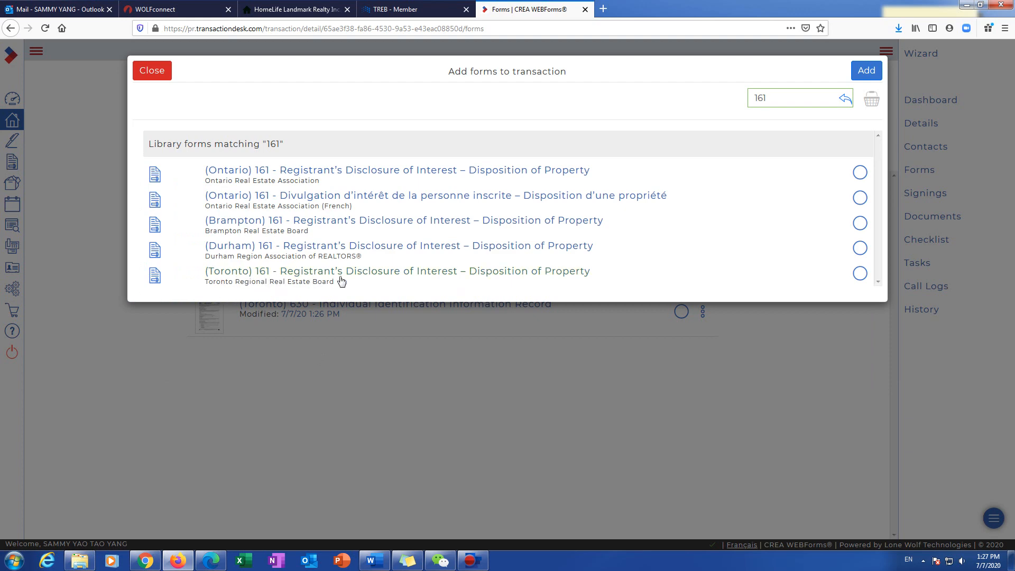
left_click(860, 276)
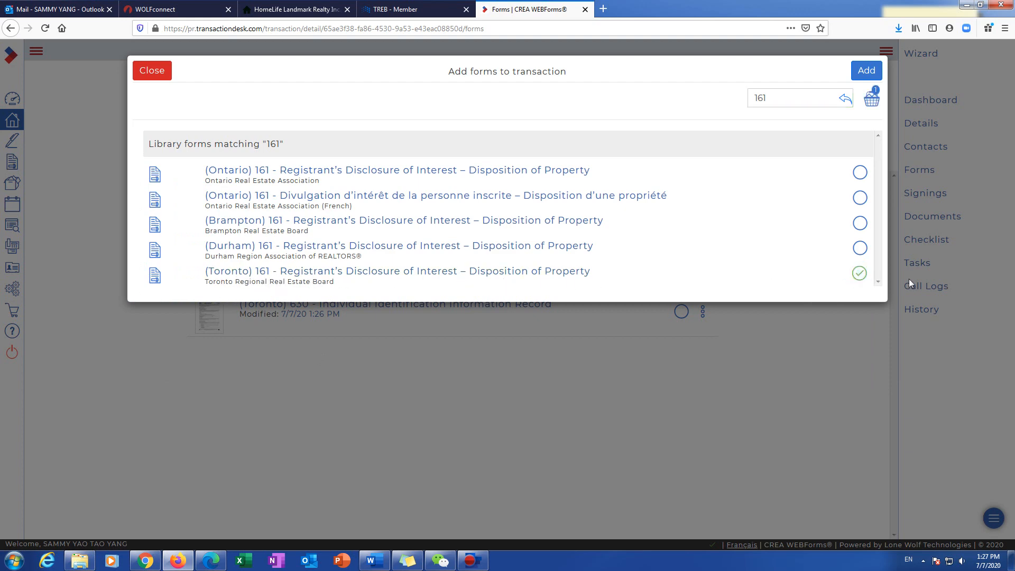
left_click(866, 71)
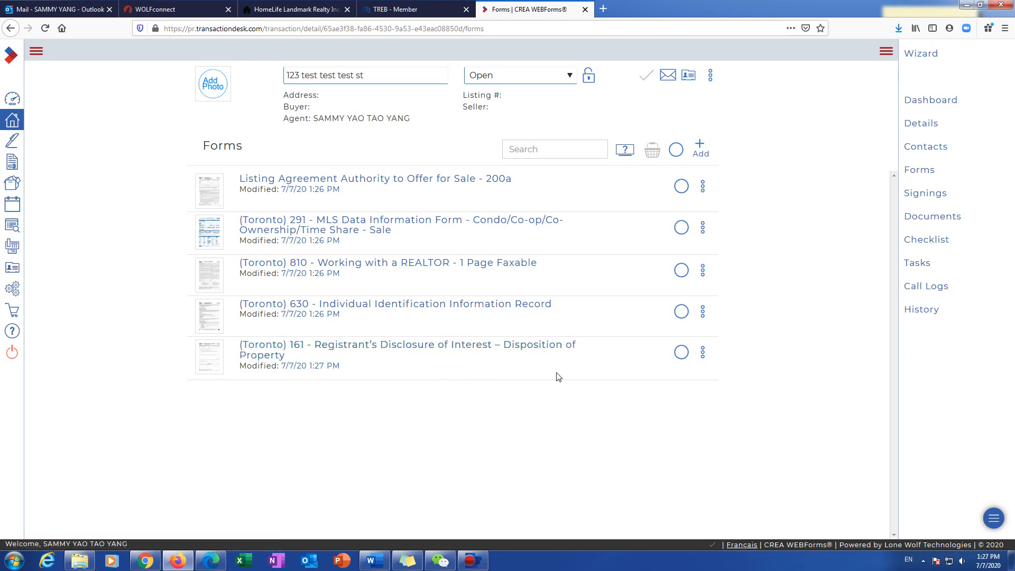
Step: Delete the 161 form again and open the Listing Agreement 200a form
left_click(702, 352)
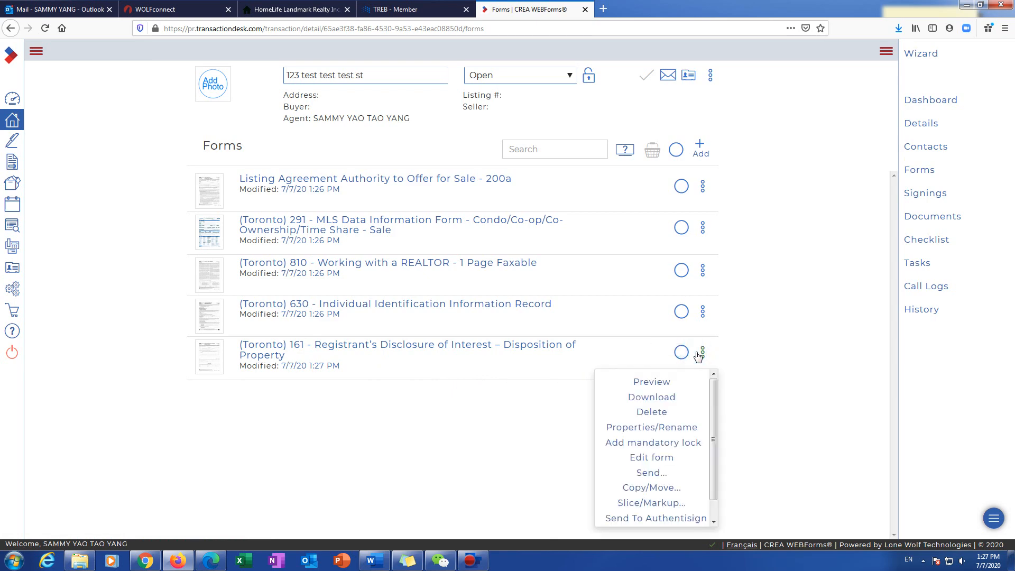
left_click(652, 412)
left_click(646, 74)
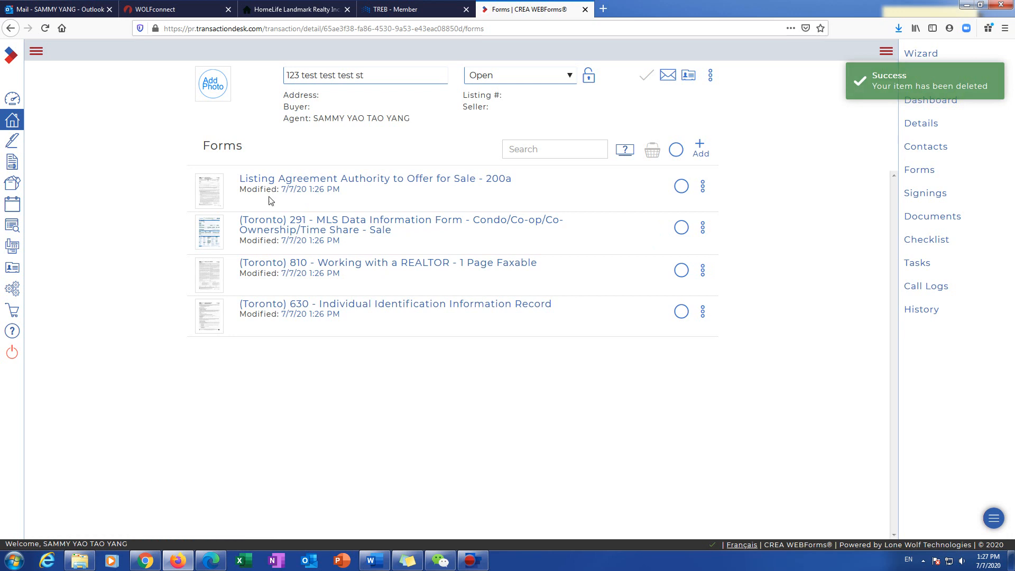
left_click(327, 183)
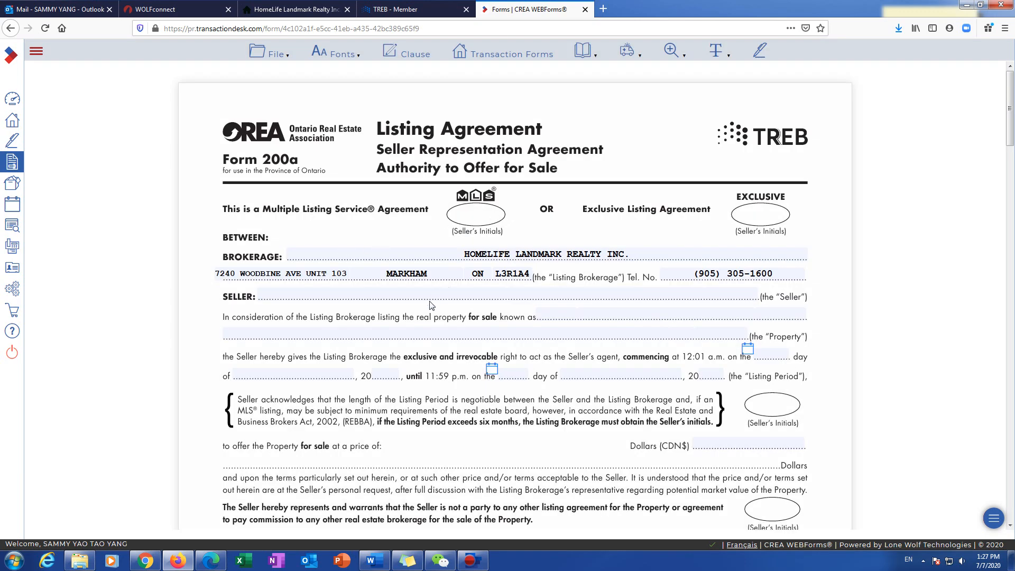
Step: Enter both sellers' full names on the Listing Agreement
scroll(465, 236, "down", 1)
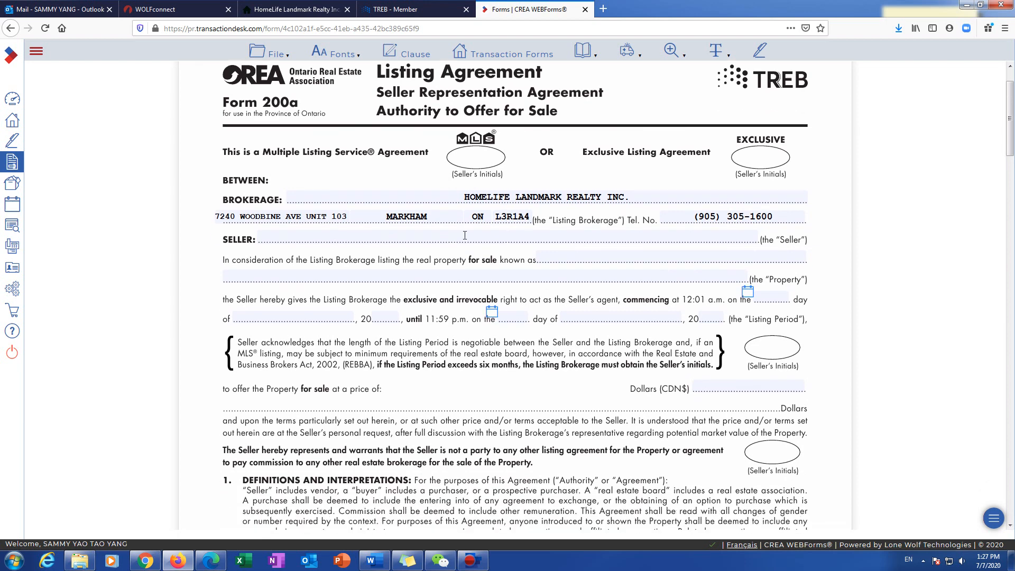
left_click(326, 239)
type("J")
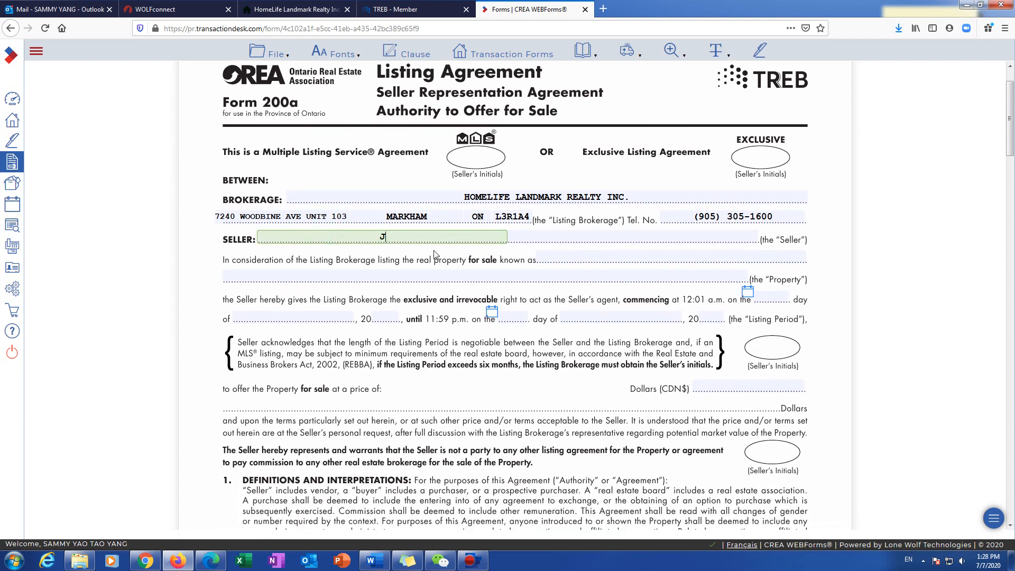
type("ohn Smith")
key("Tab")
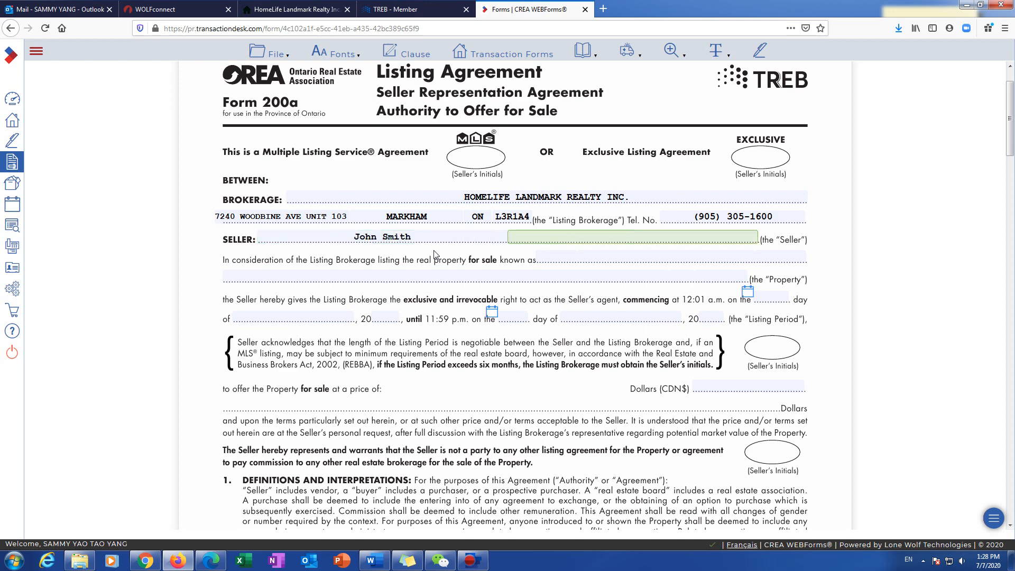
type("Mary Smith")
Step: Fill in the property's street number, street name and type, city, province and postal code
key("Tab")
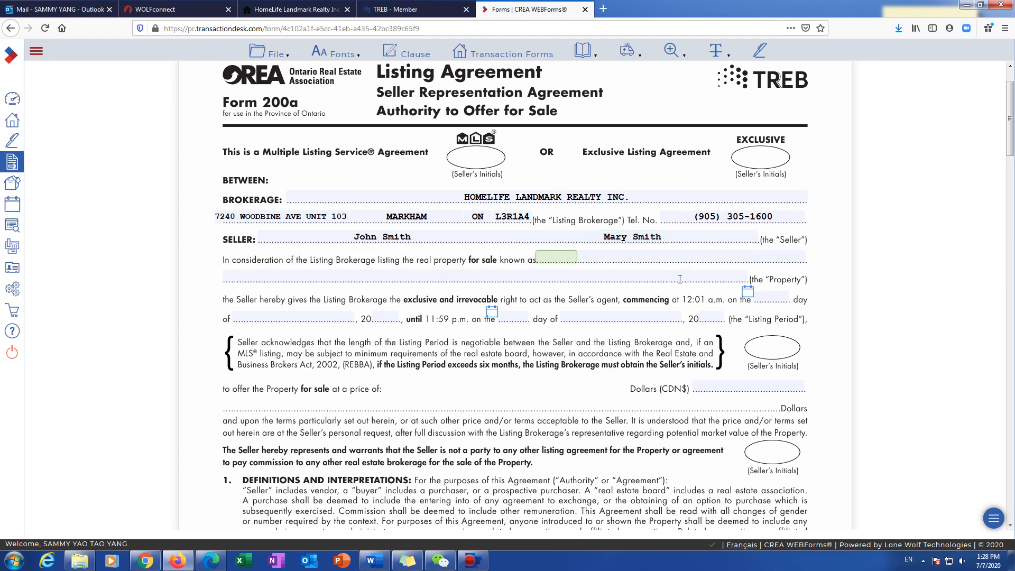
left_click(674, 260)
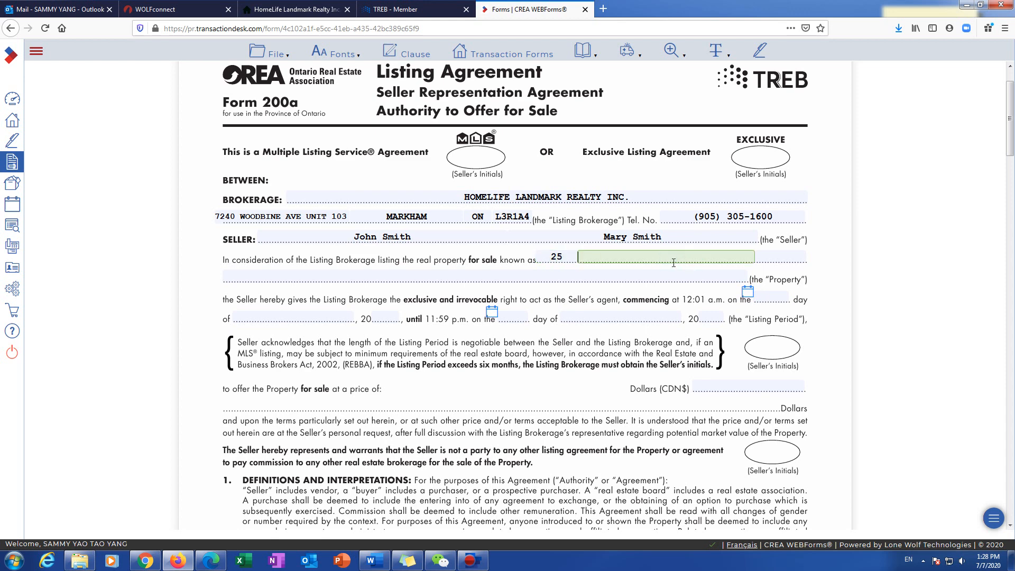
key("Tab")
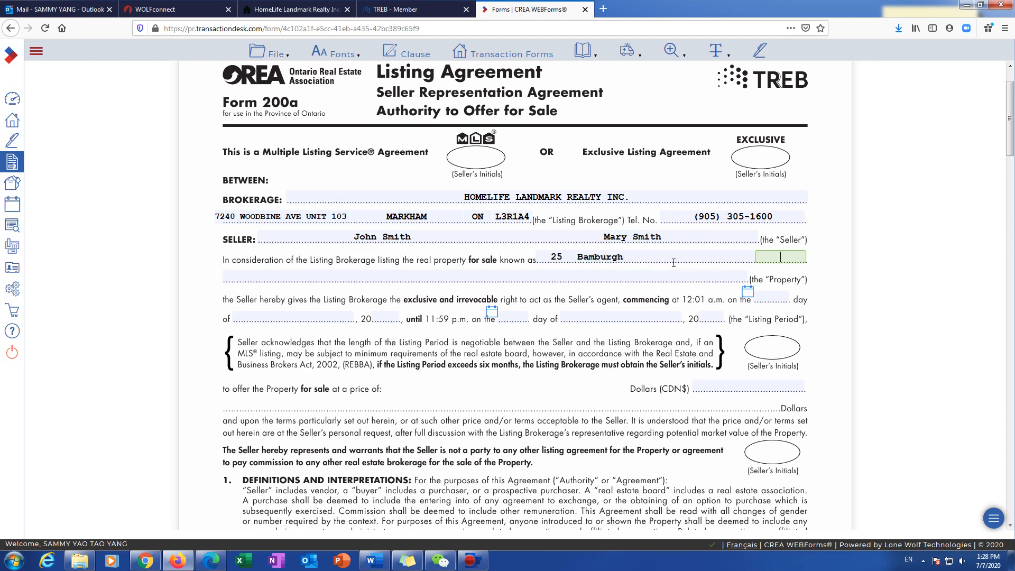
key("Tab")
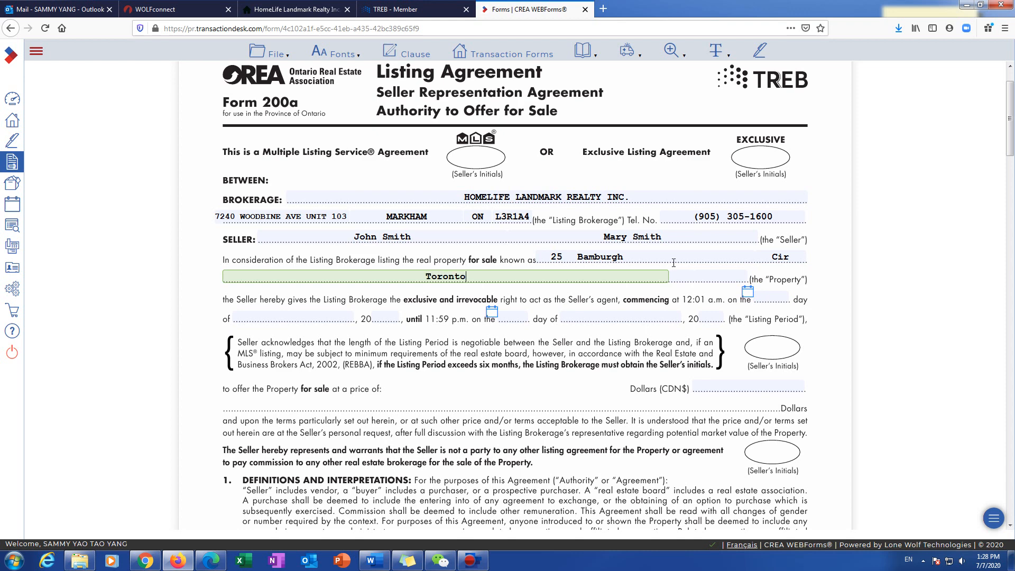
key("Tab")
key("Tab")
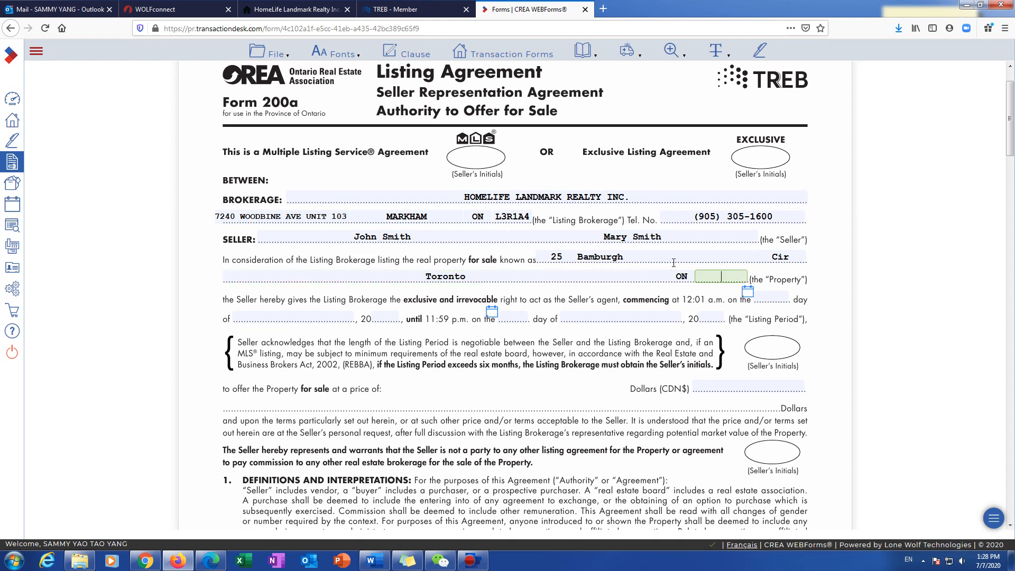
Step: Set the listing period to run from 7 July 2020 to 31 October 2020
left_click(749, 292)
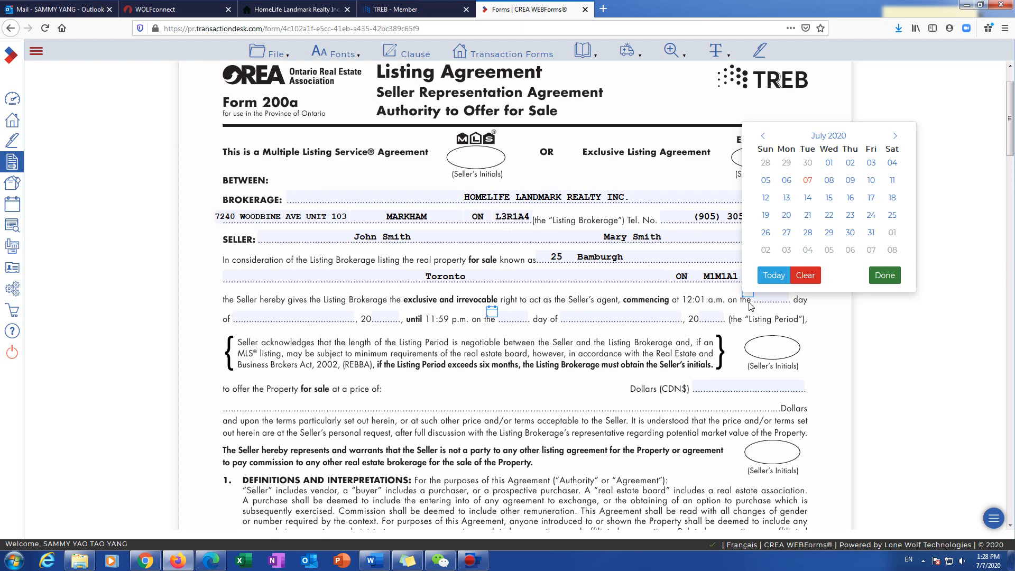
left_click(809, 181)
left_click(492, 313)
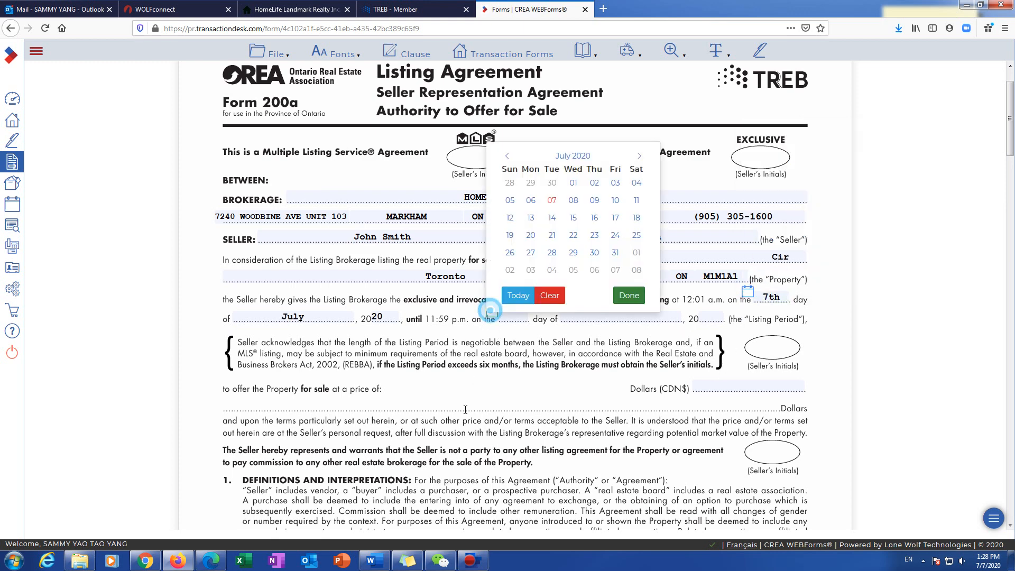
left_click(641, 157)
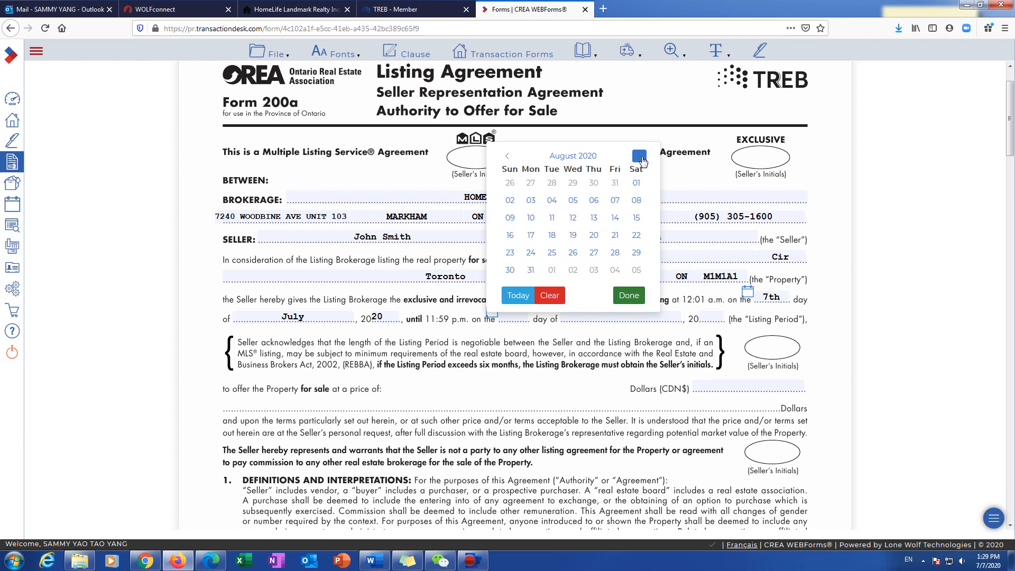
left_click(641, 158)
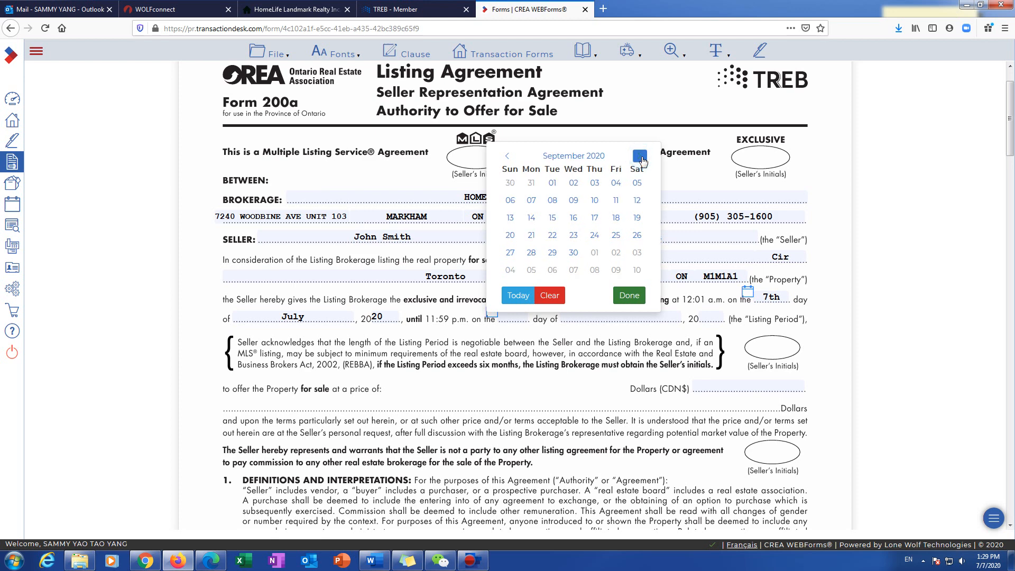
left_click(642, 158)
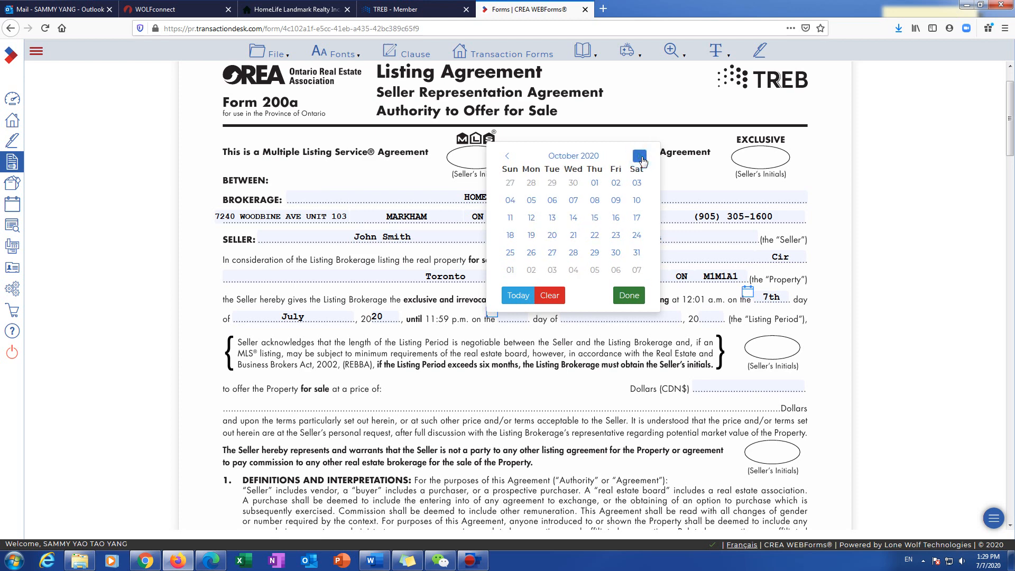
left_click(636, 252)
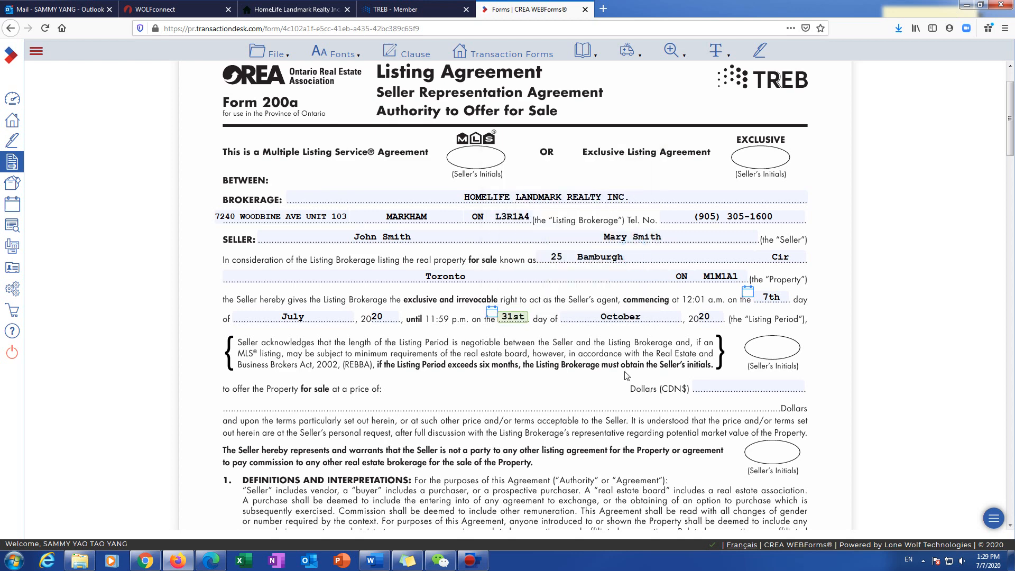
scroll(709, 374, "down", 2)
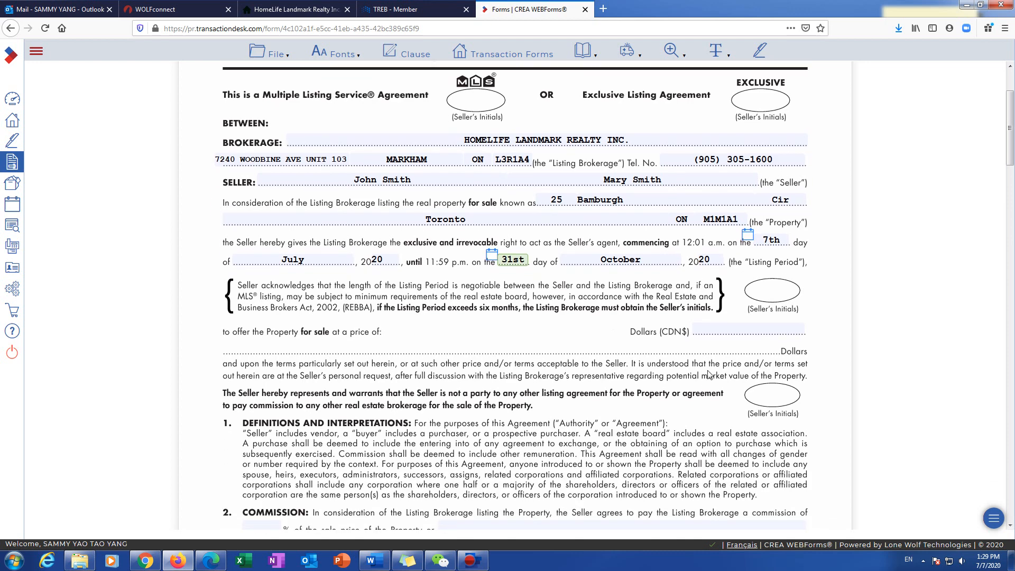
Step: Enter a 4.5% listing commission and a 2.5% co-operating commission
scroll(709, 374, "down", 2)
left_click(713, 272)
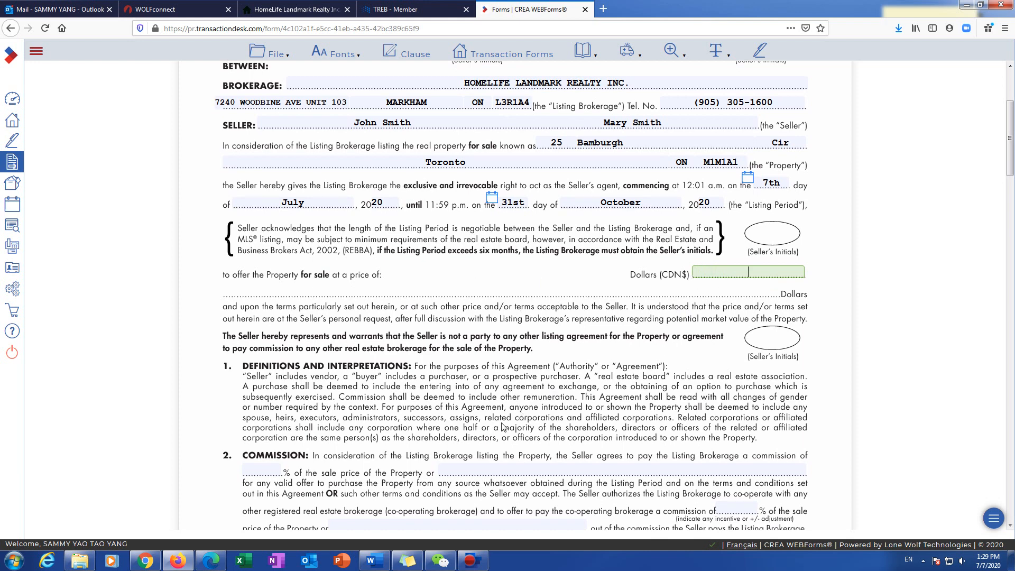
scroll(682, 265, "down", 2)
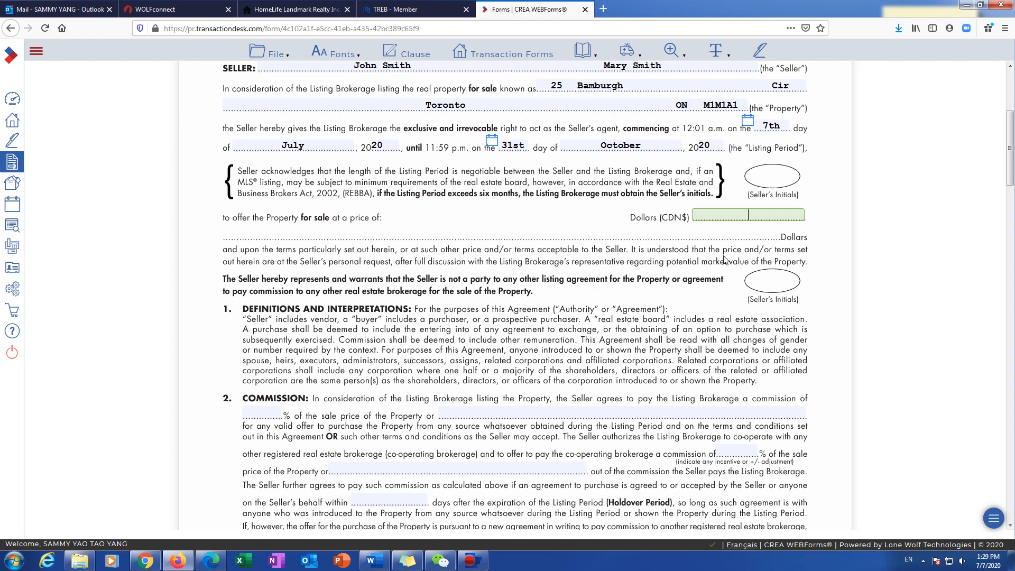
left_click(267, 415)
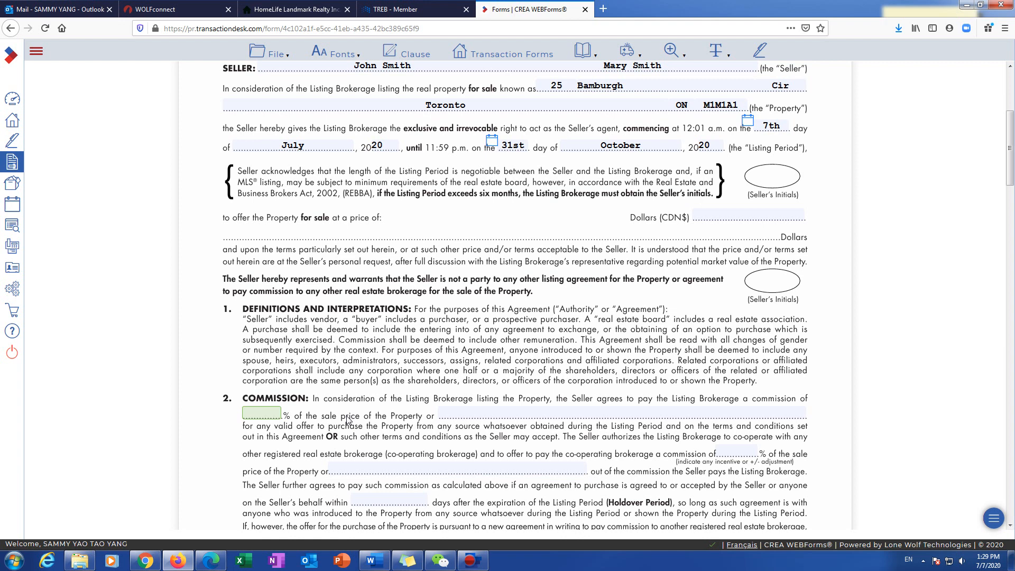
type("4.5")
left_click(741, 452)
type("2.5")
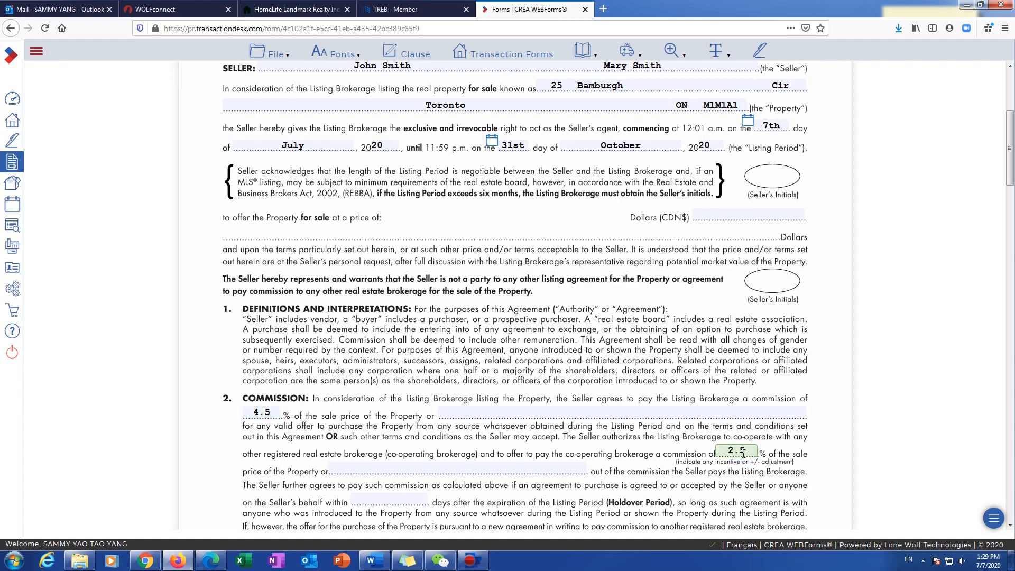
left_click(460, 447)
Step: Change the listing commission percentage from 4.5 to 5
scroll(246, 481, "down", 2)
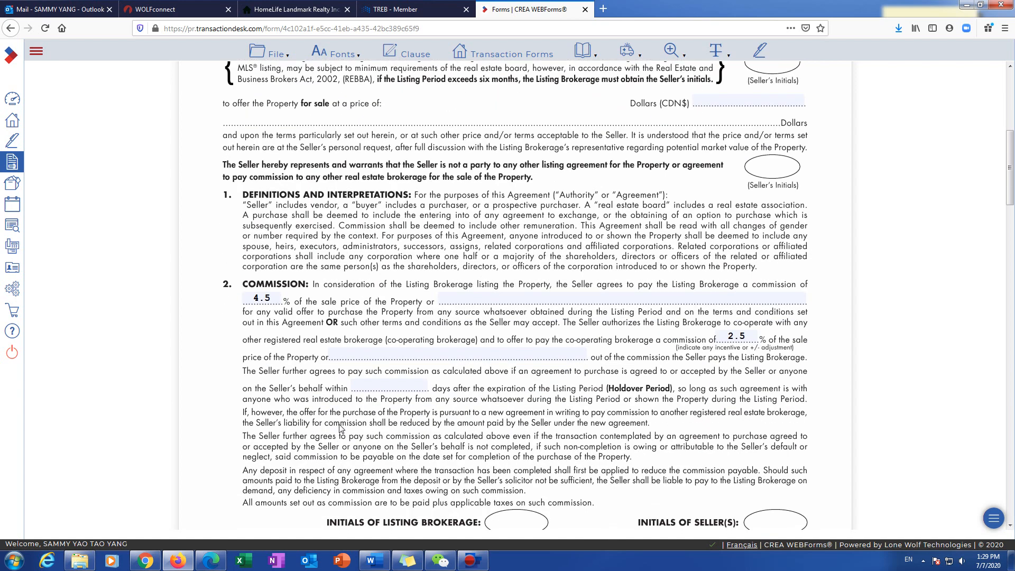
left_click(272, 302)
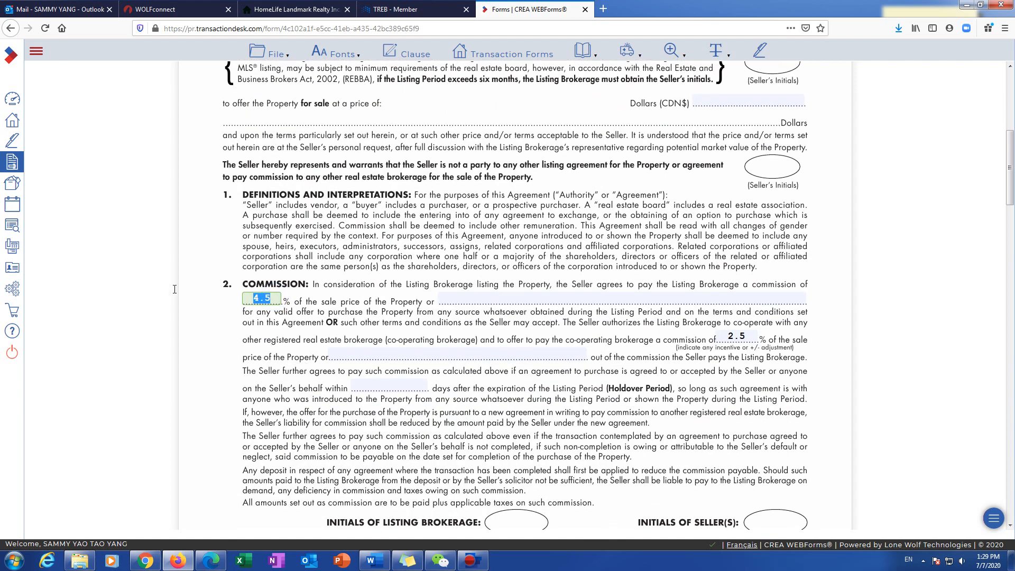
type("5")
left_click(211, 338)
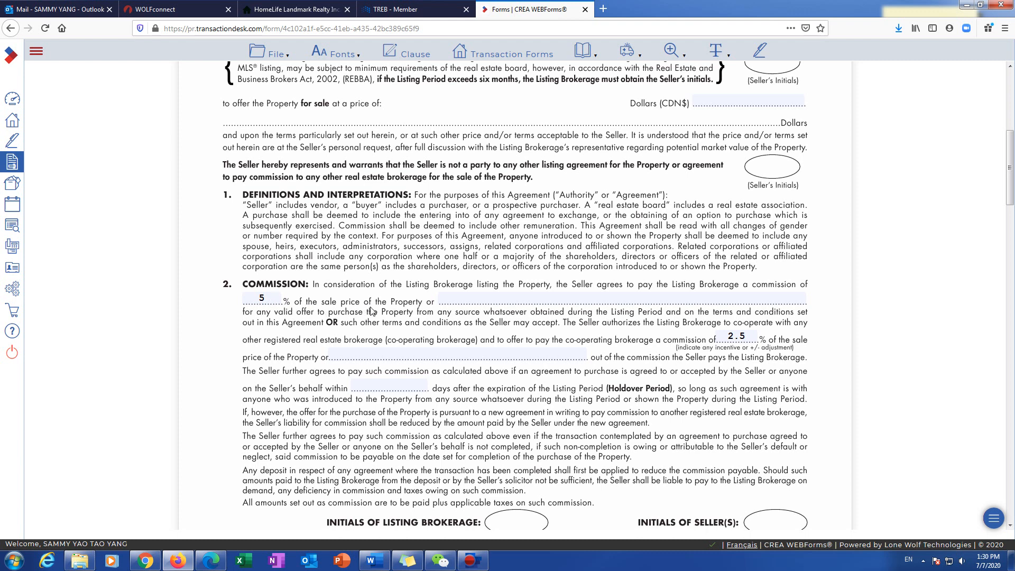
Step: Set the holdover period to 90 days
scroll(252, 390, "down", 1)
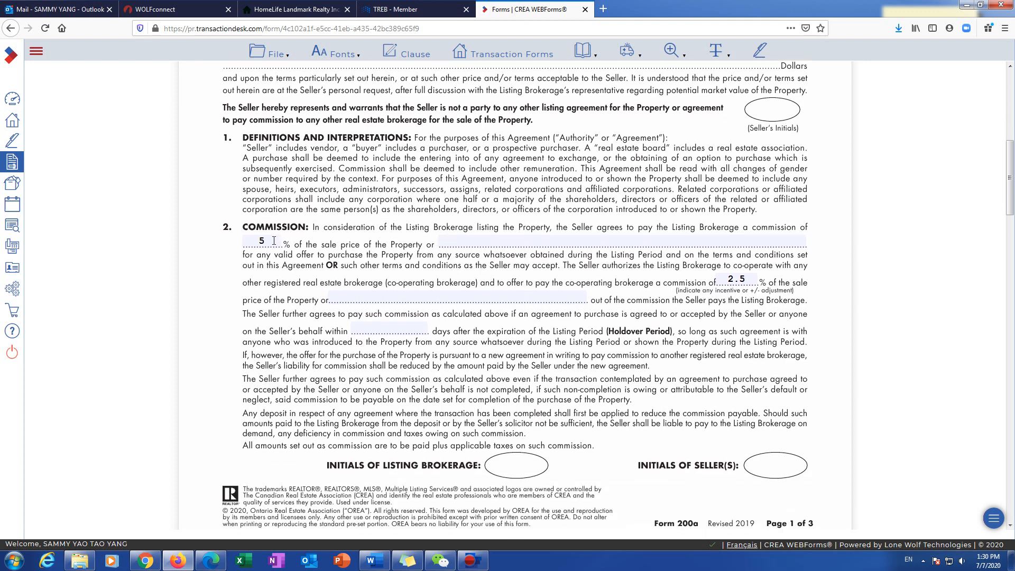
left_click(732, 280)
left_click(403, 329)
type("90")
left_click(372, 364)
Step: Clear the commission percentage and enter '2.5% + Transaction Fees' as the commission instead
scroll(290, 367, "down", 1)
scroll(290, 367, "down", 2)
scroll(341, 297, "up", 3)
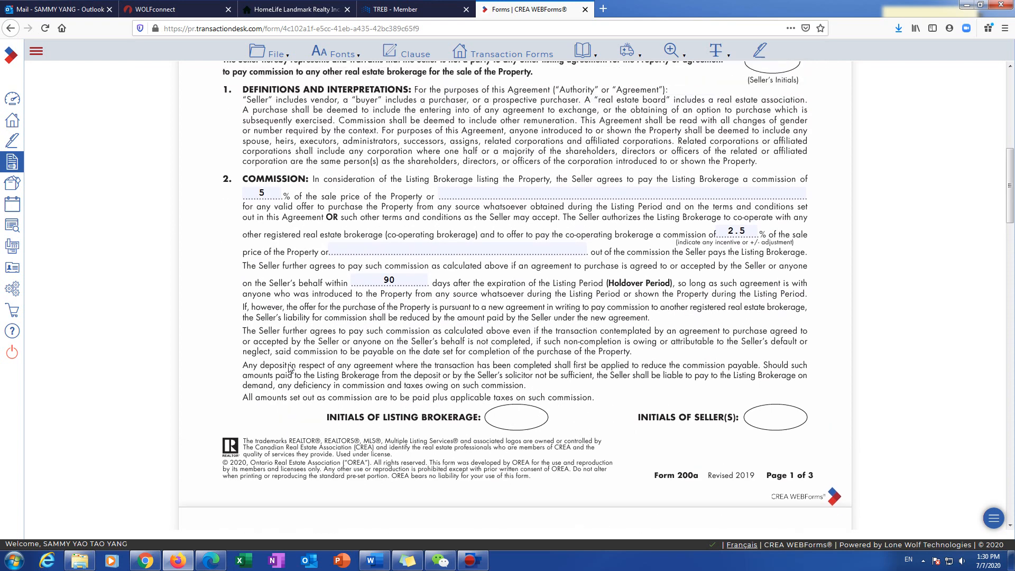
double_click(270, 244)
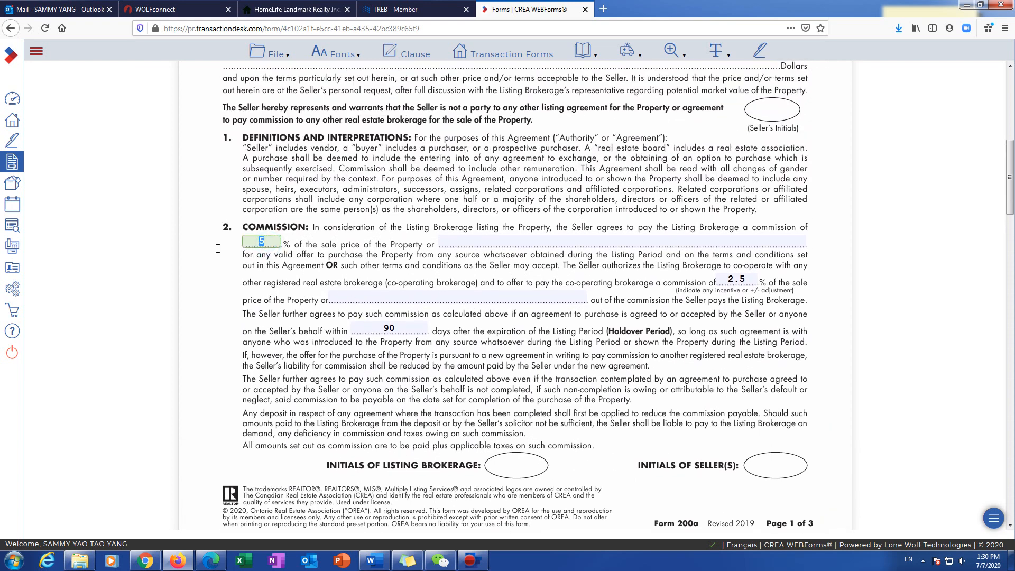
key("BackSpace")
left_click(561, 241)
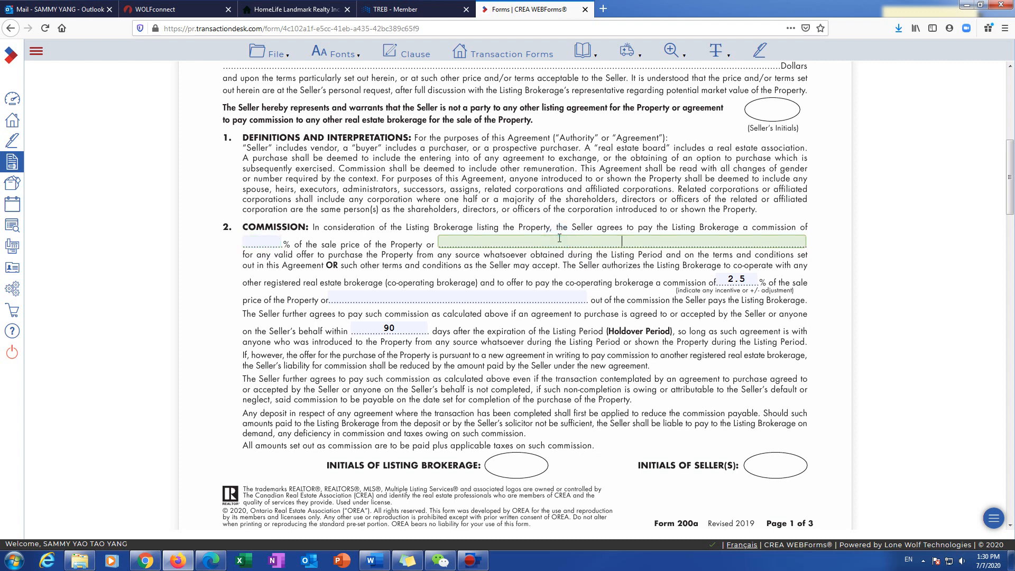
type("2.5% + Transaction Fees")
left_click(608, 294)
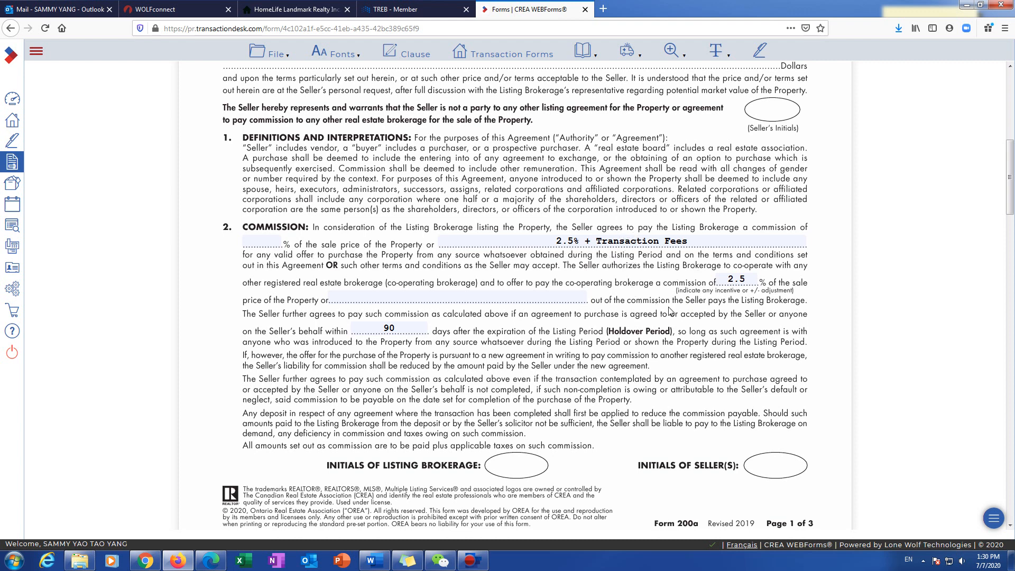
scroll(670, 311, "down", 10)
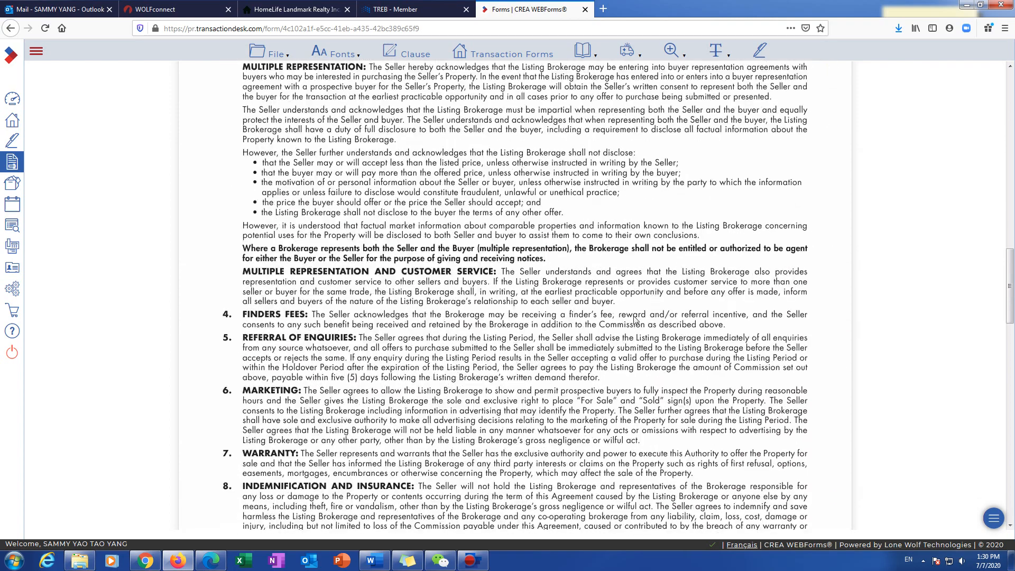
scroll(635, 321, "down", 15)
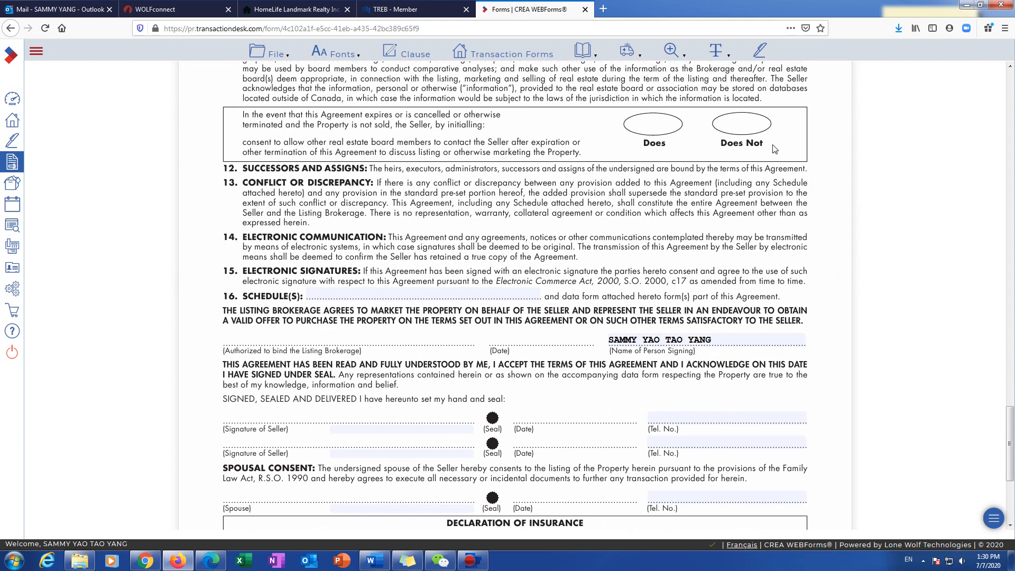
left_click(751, 122)
left_click(357, 295)
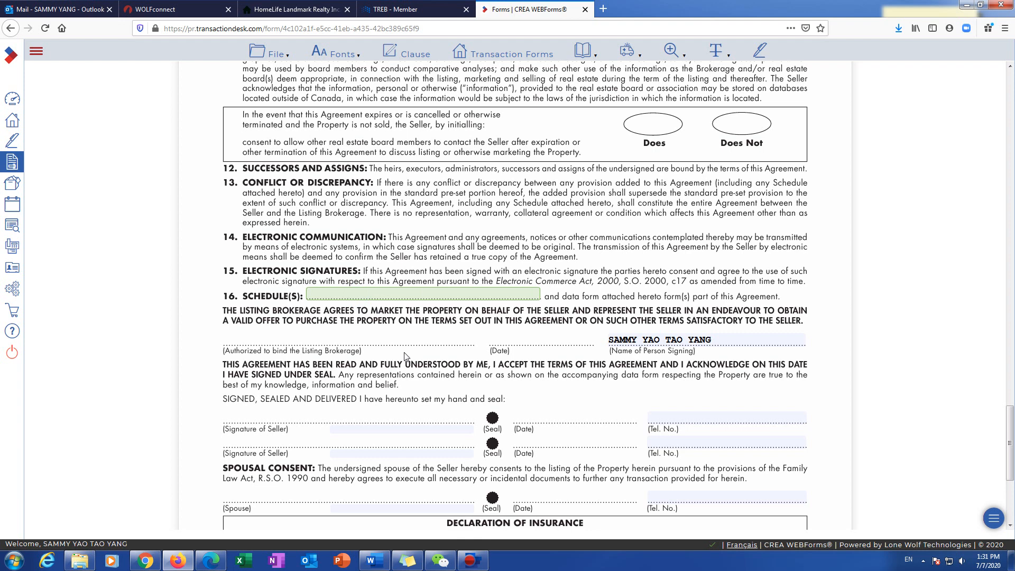
scroll(406, 355, "down", 2)
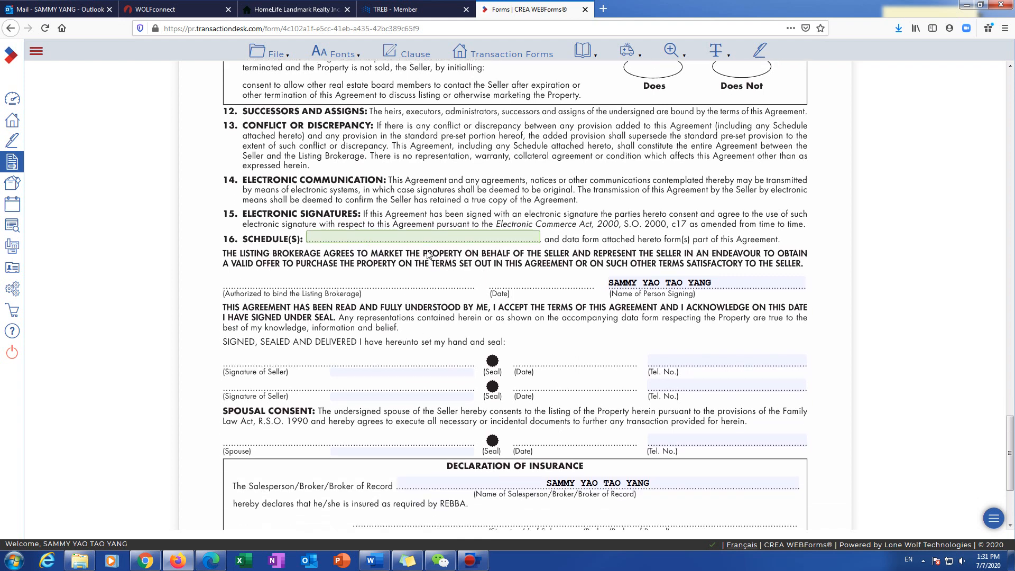
scroll(378, 279, "down", 3)
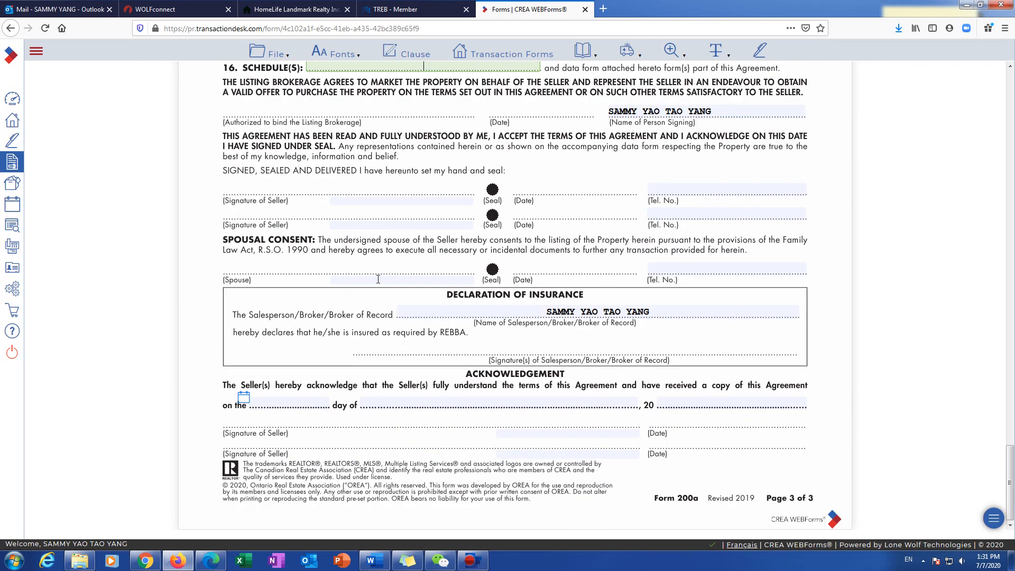
scroll(360, 407, "up", 8)
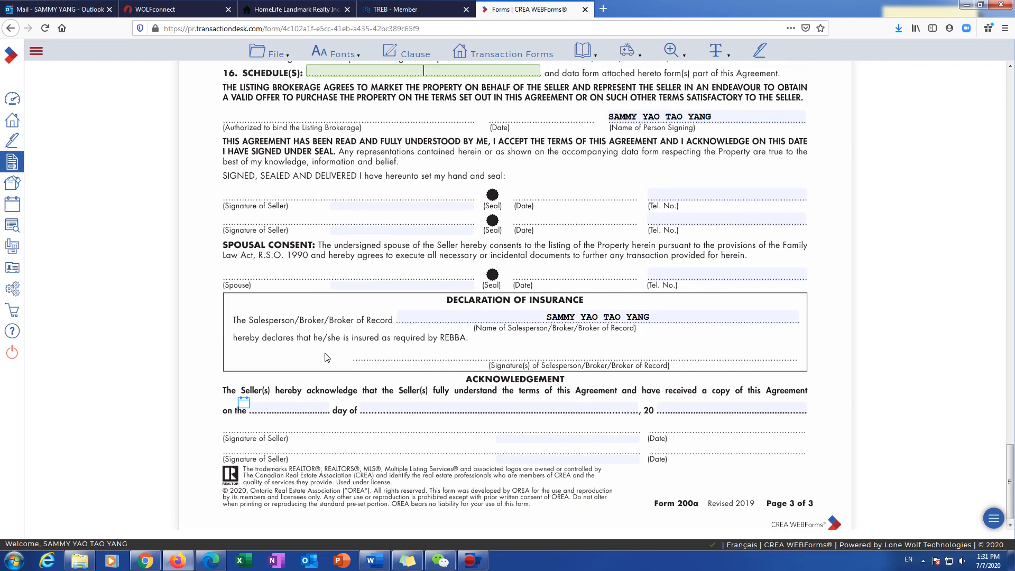
scroll(493, 130, "up", 8)
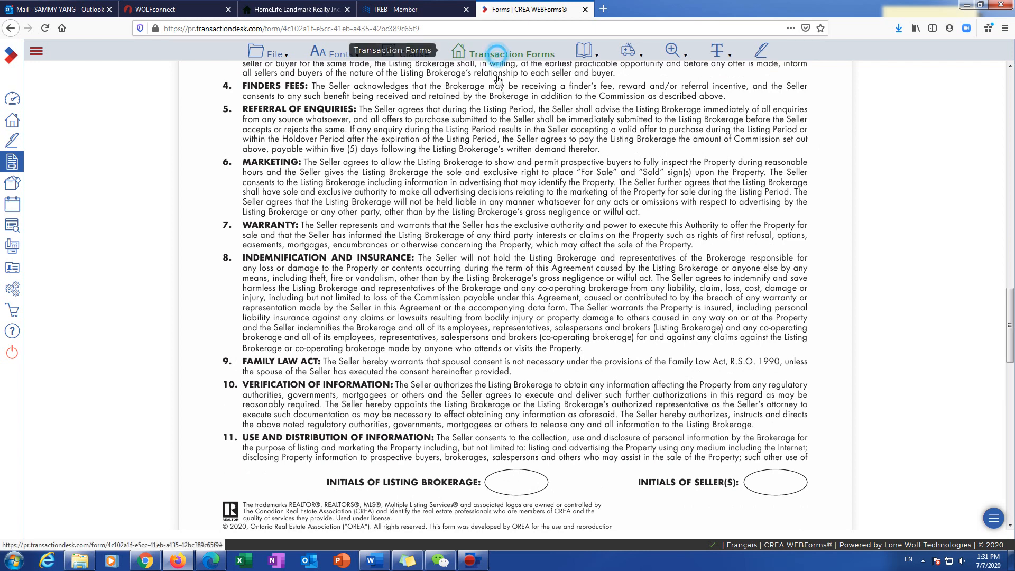
Step: Open the (Toronto) 291 MLS Data Information Form for condo sales from Transaction Forms
left_click(498, 55)
left_click(164, 75)
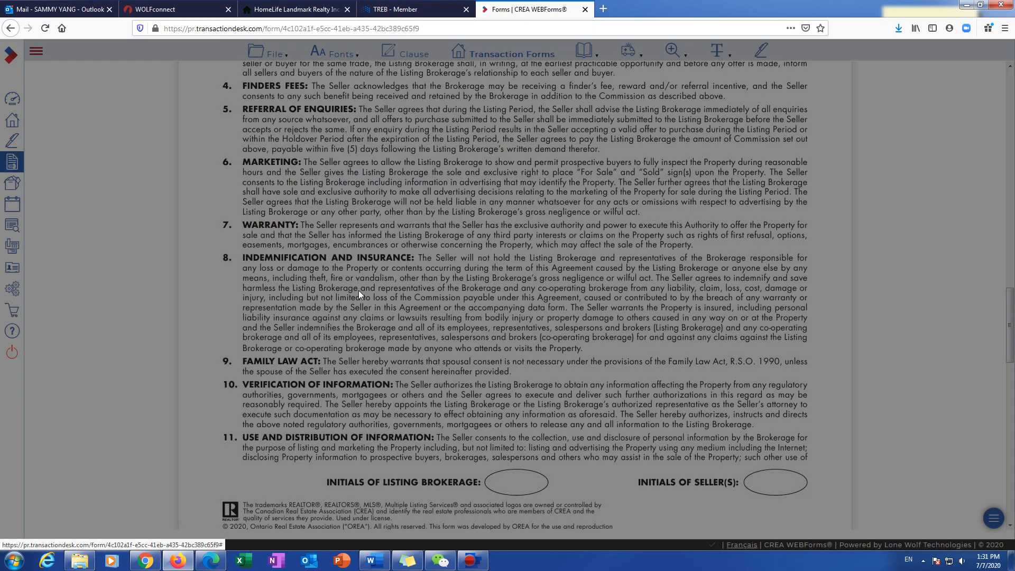
left_click(467, 54)
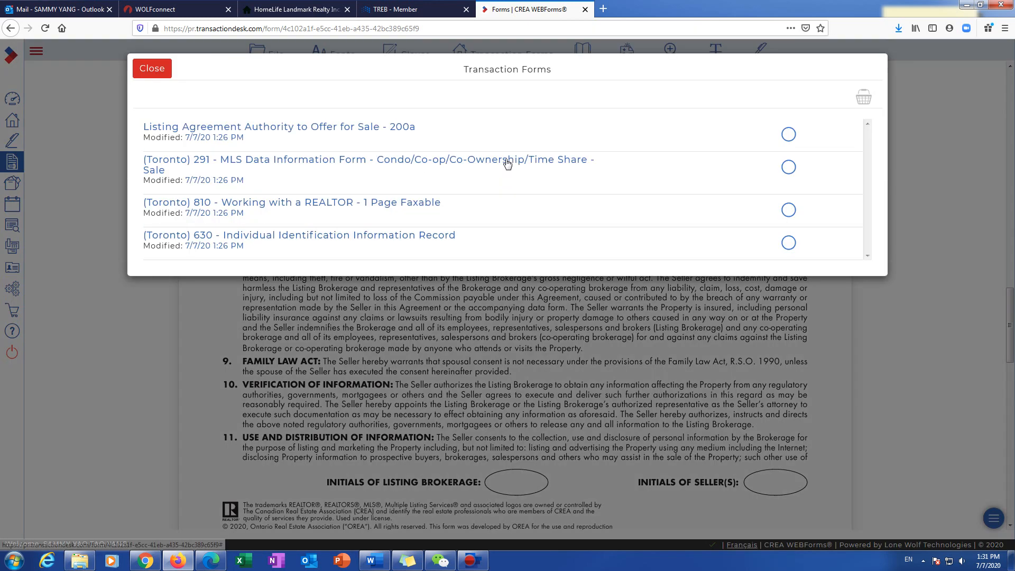
left_click(206, 163)
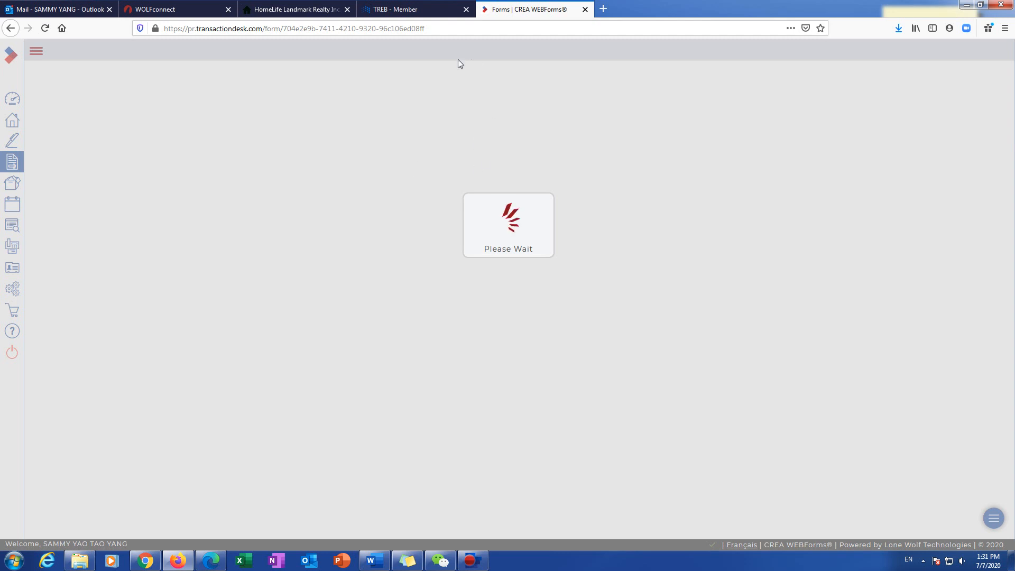
Step: Sign into TorontoMLS from the TREB member page and go to the Public Records lookup
left_click(412, 11)
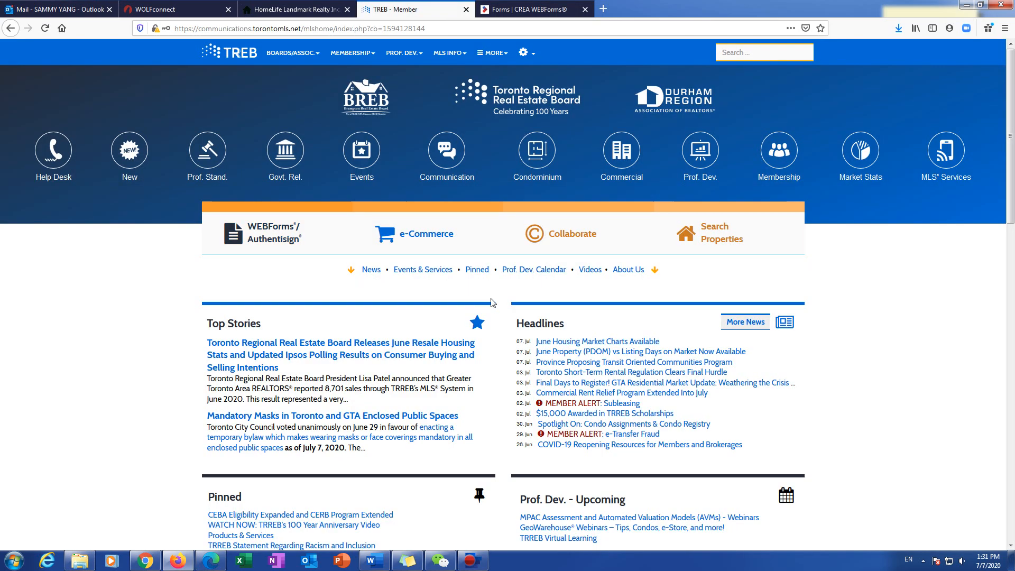
left_click(715, 223)
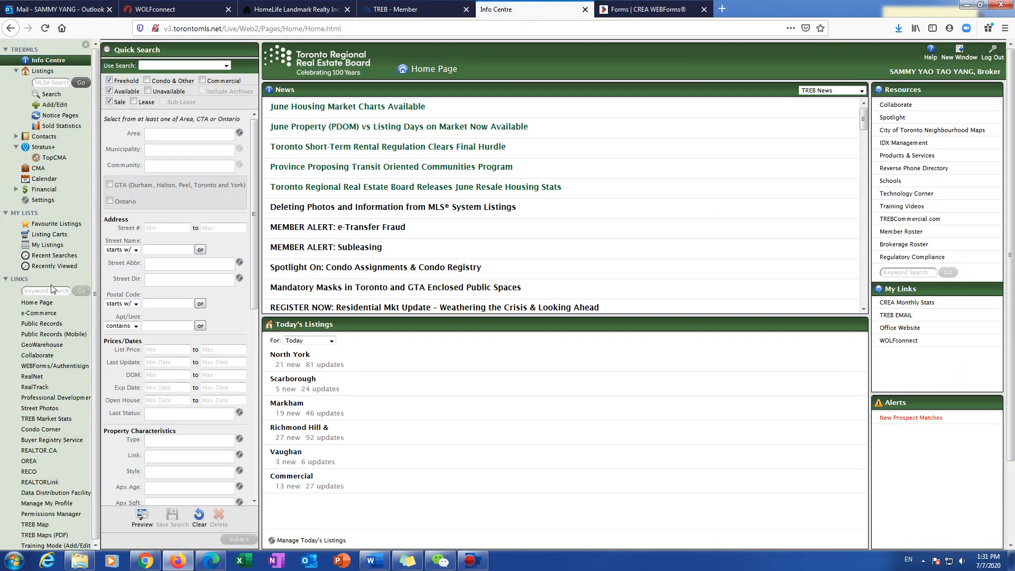
left_click(40, 324)
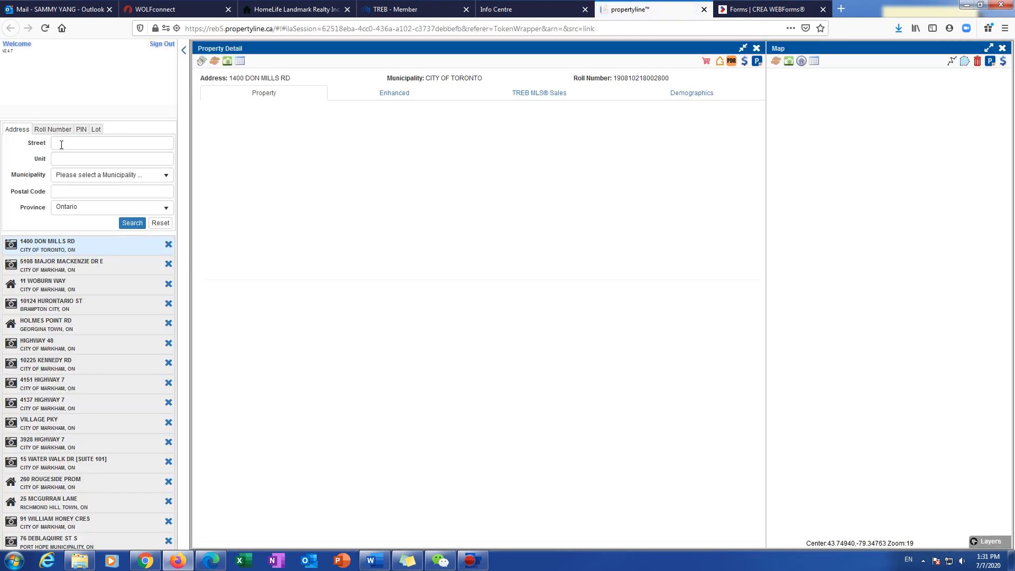
left_click(62, 145)
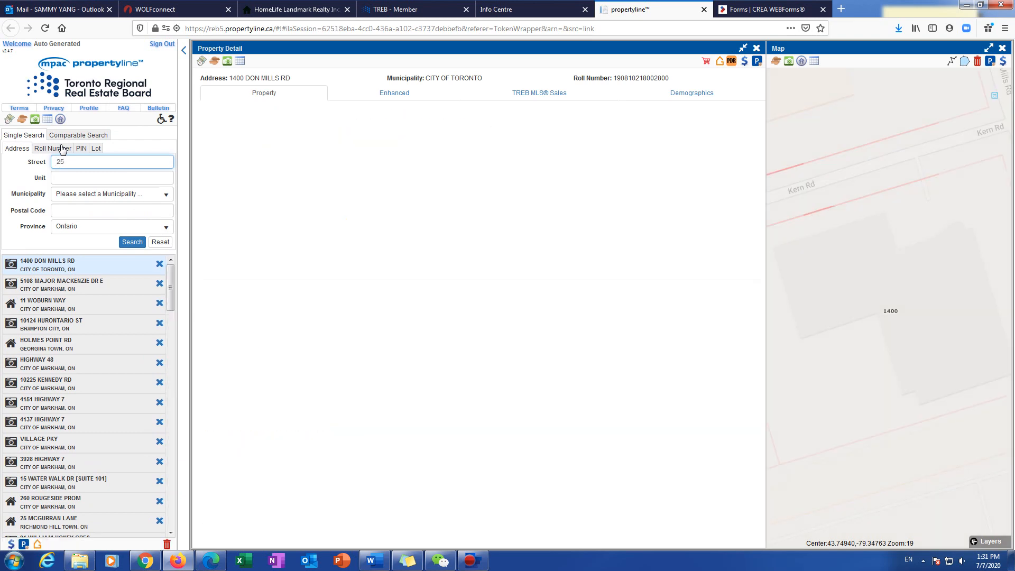
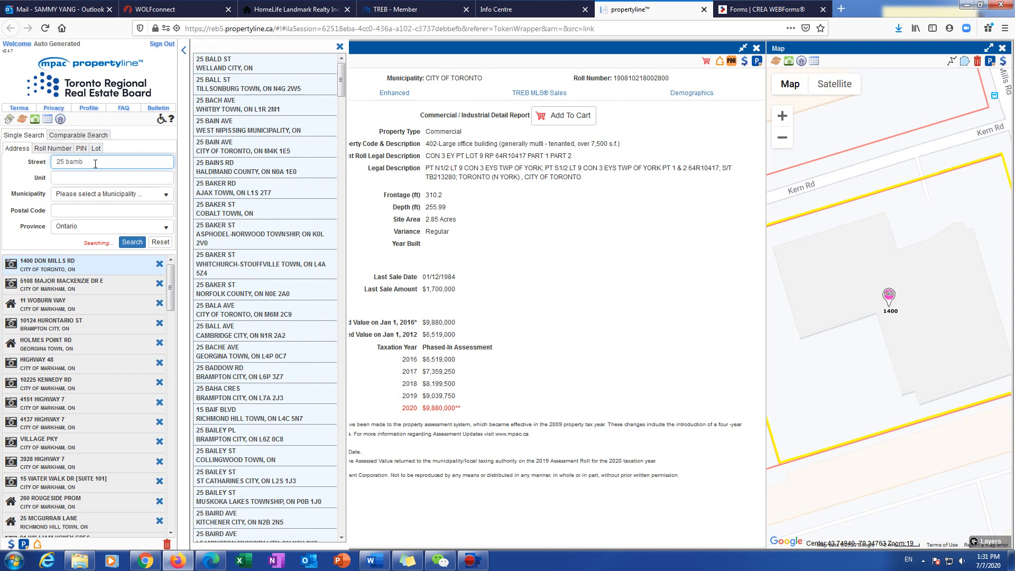
left_click(82, 176)
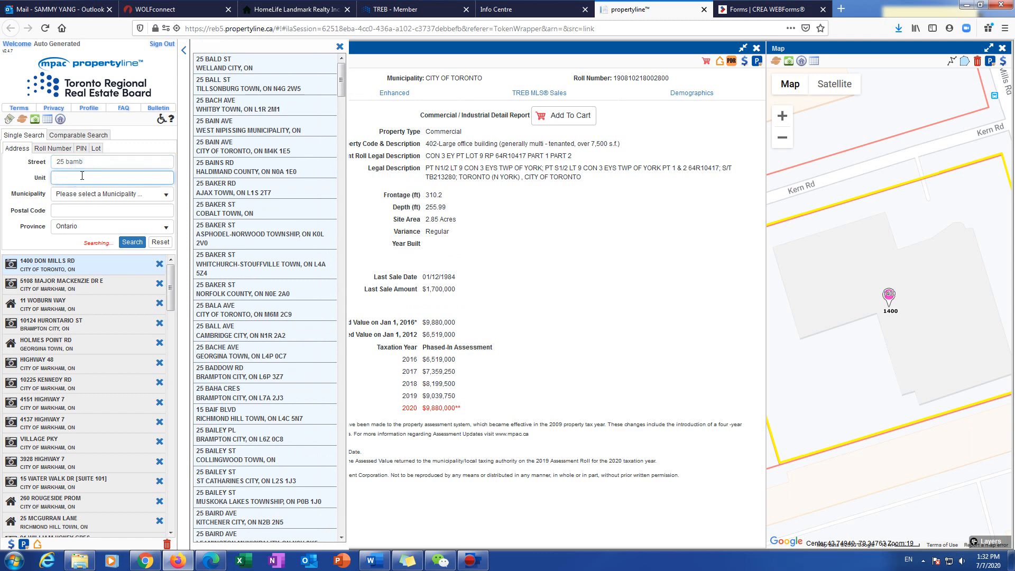
left_click(116, 162)
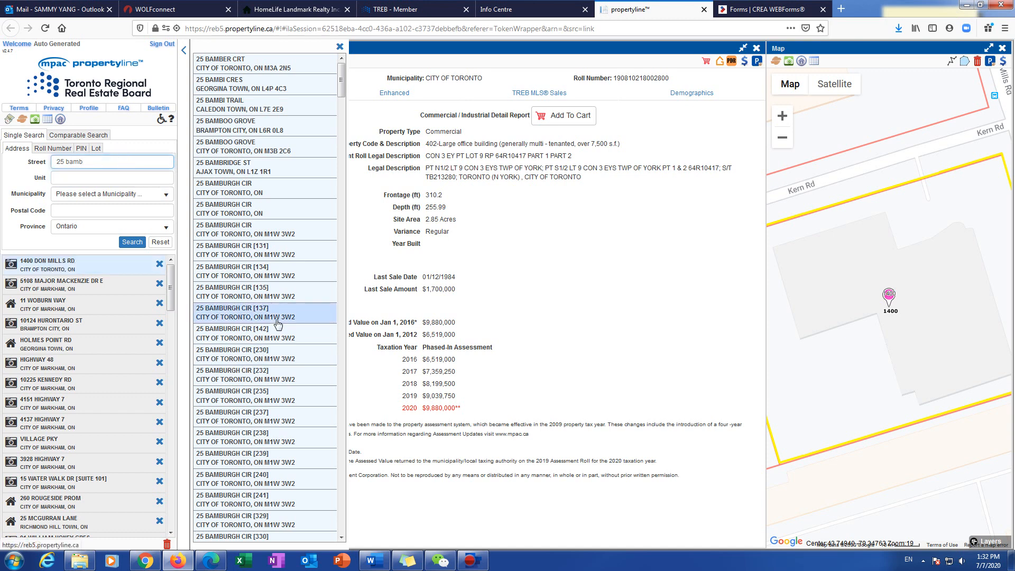
scroll(277, 323, "down", 2)
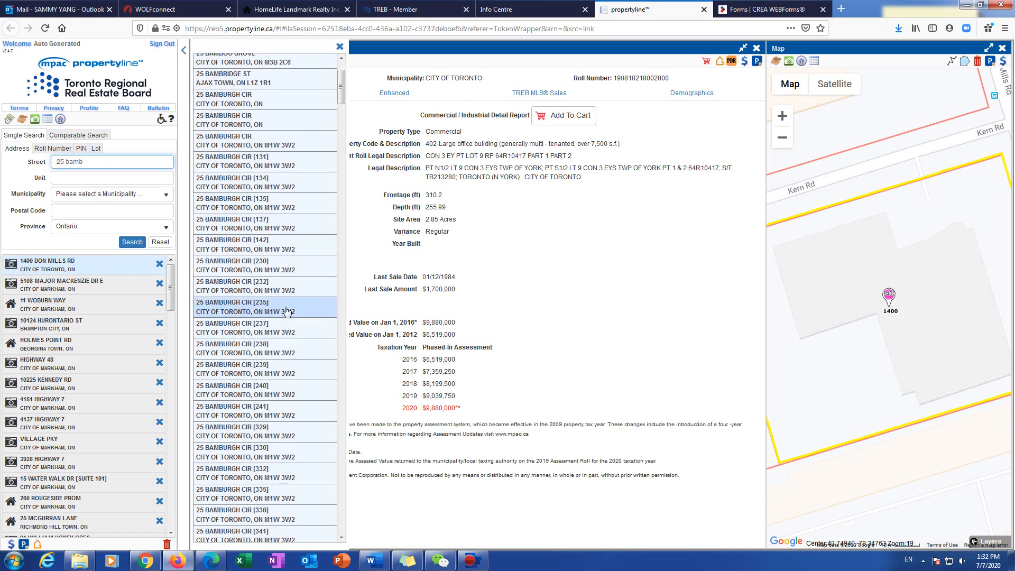
scroll(275, 370, "down", 5)
scroll(275, 377, "down", 5)
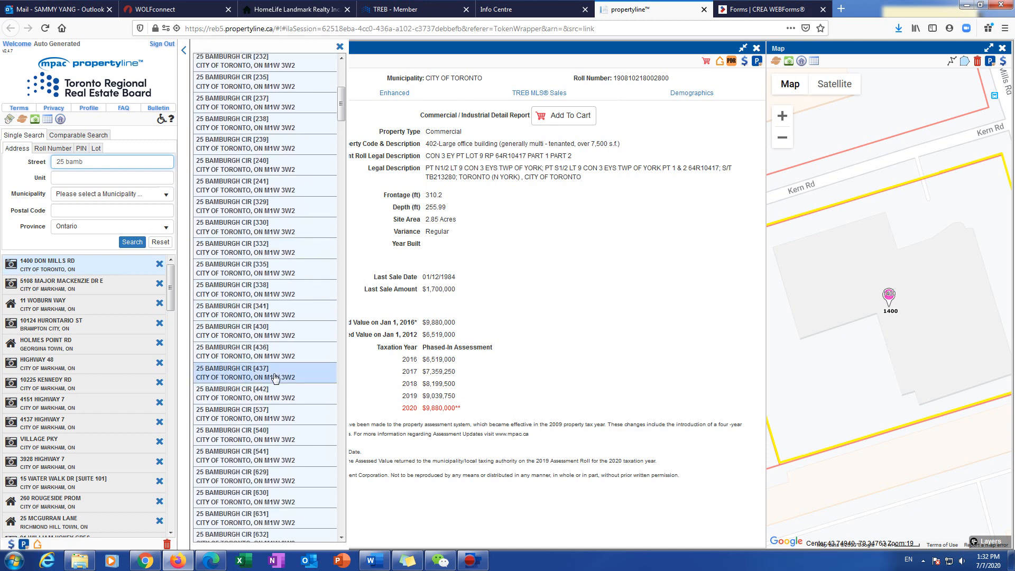
left_click(262, 238)
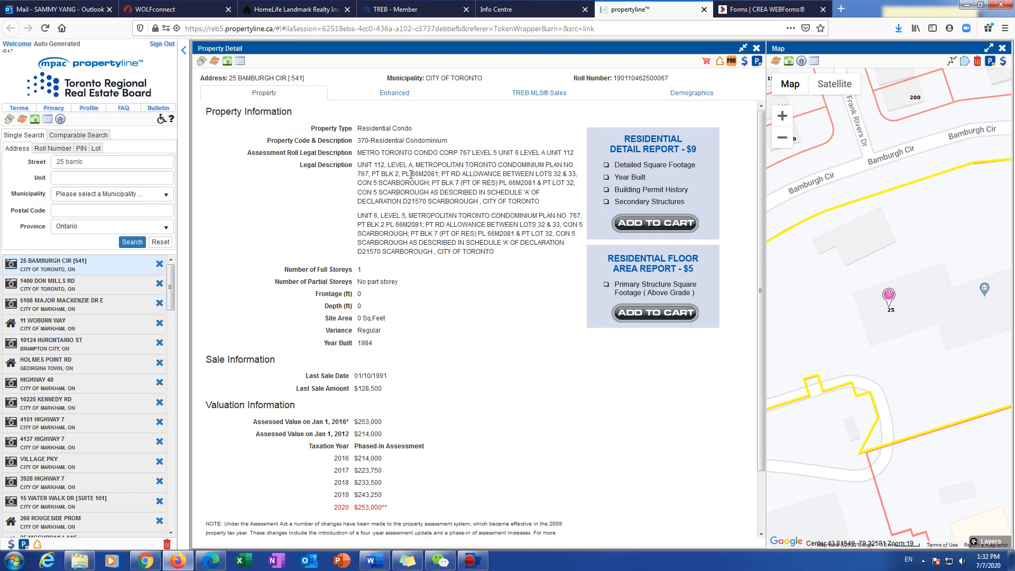
Step: Narrow the lookup with unit number 54 and open unit 541's property detail
left_click(529, 11)
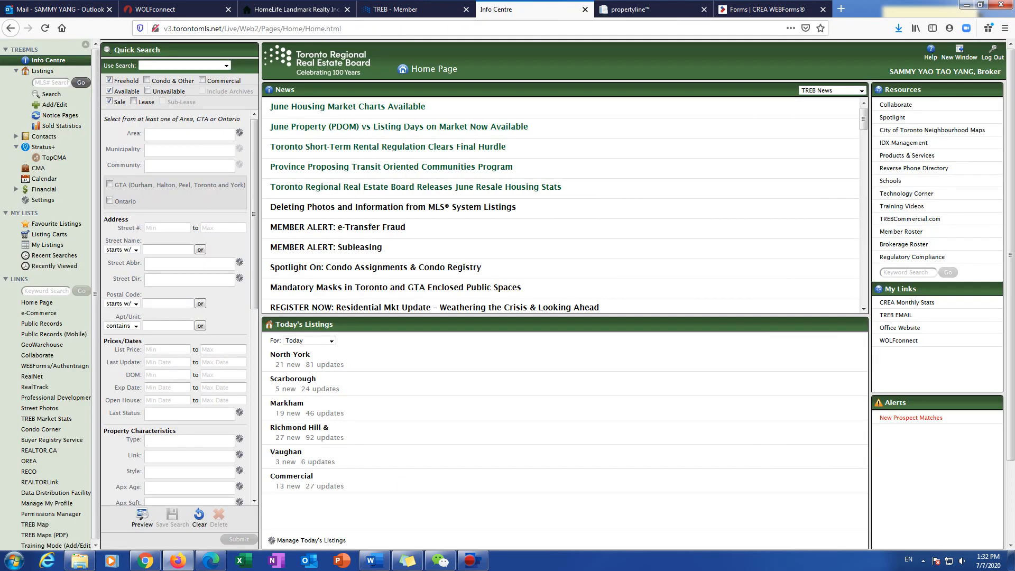
left_click(48, 344)
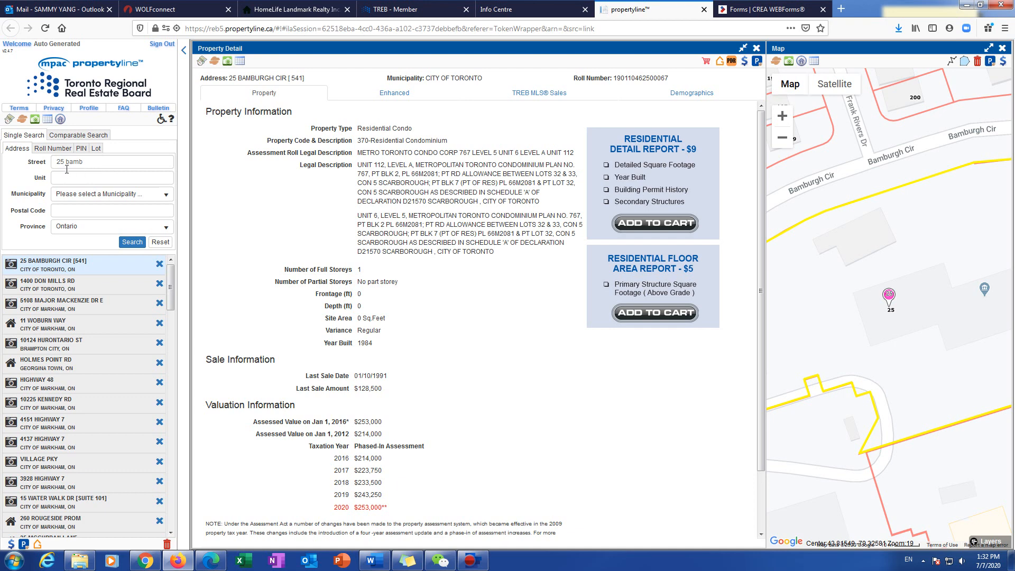
left_click(93, 177)
type("541")
left_click(268, 203)
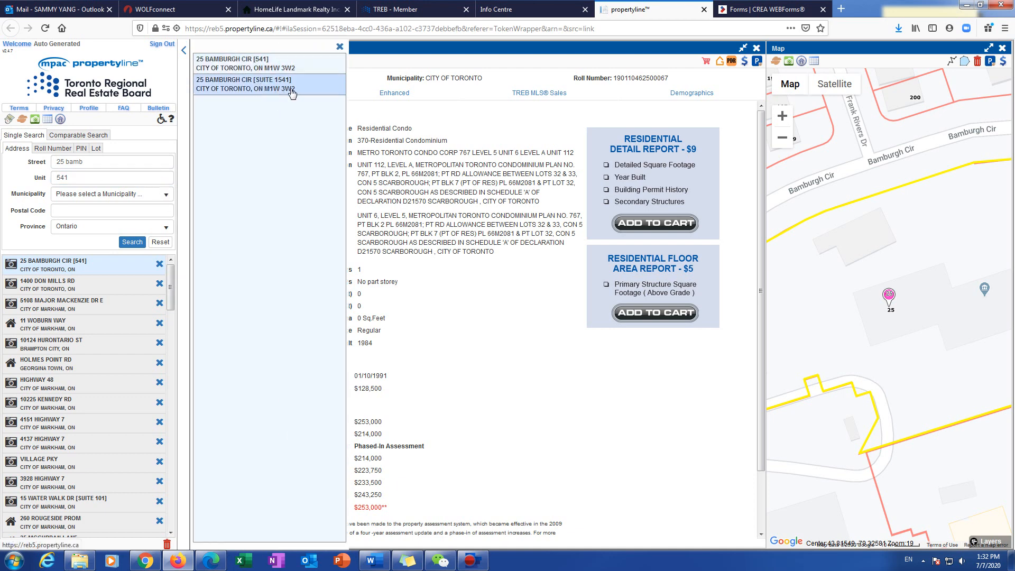
left_click(266, 65)
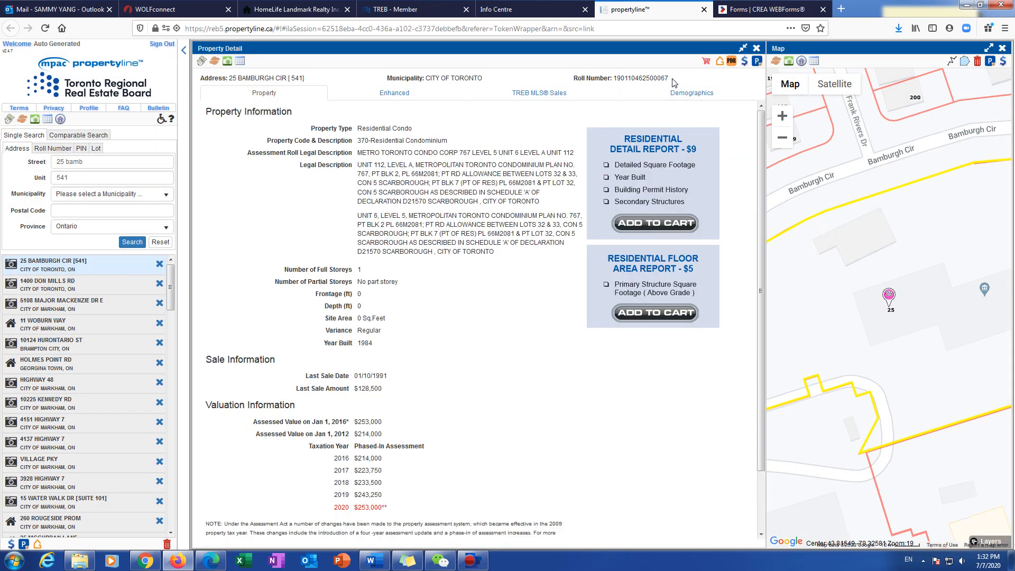
Step: Copy the unit's roll number from the property detail
double_click(615, 80)
right_click(619, 77)
left_click(641, 85)
Step: Paste the copied roll number into the Assessment Roll Number field
left_click(767, 9)
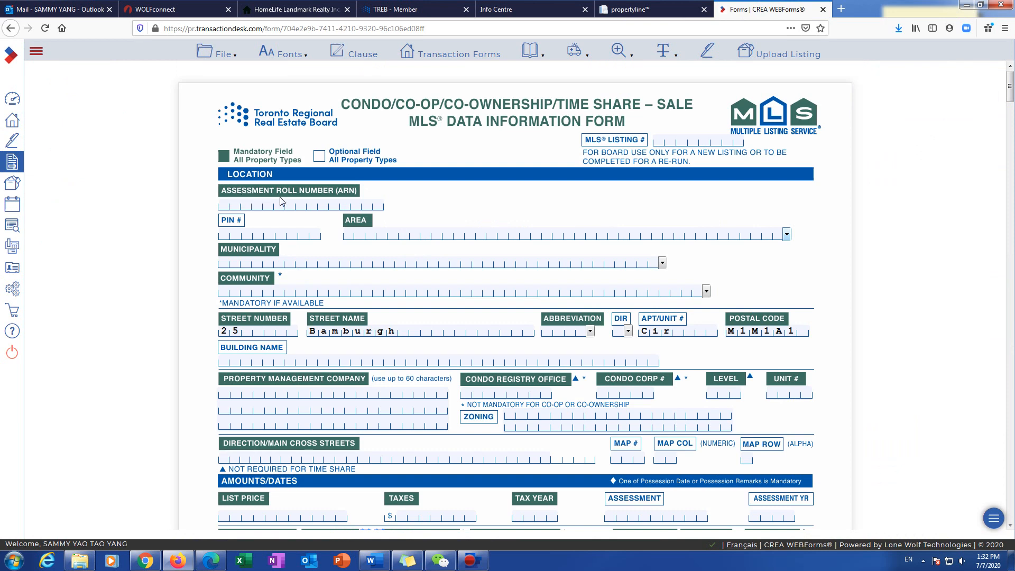
left_click(241, 205)
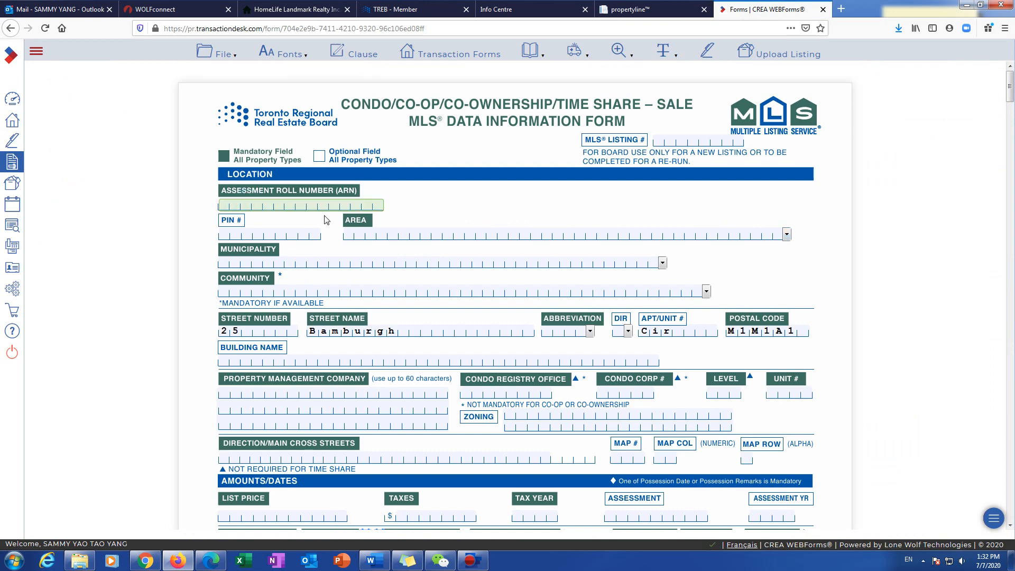
key("ctrl+v")
Step: Set the Area to Toronto
left_click(397, 234)
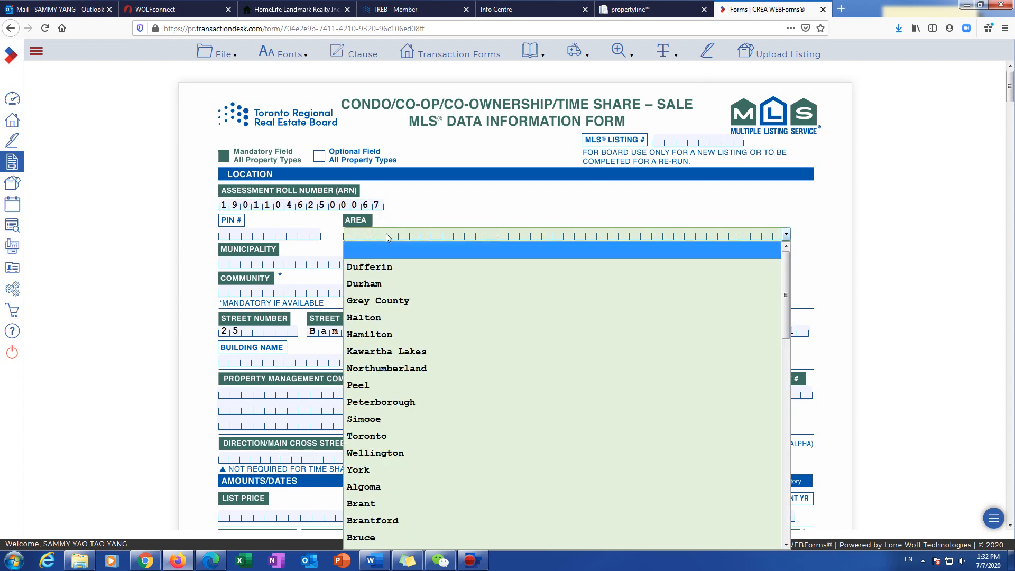
key("t")
left_click(366, 437)
left_click(268, 264)
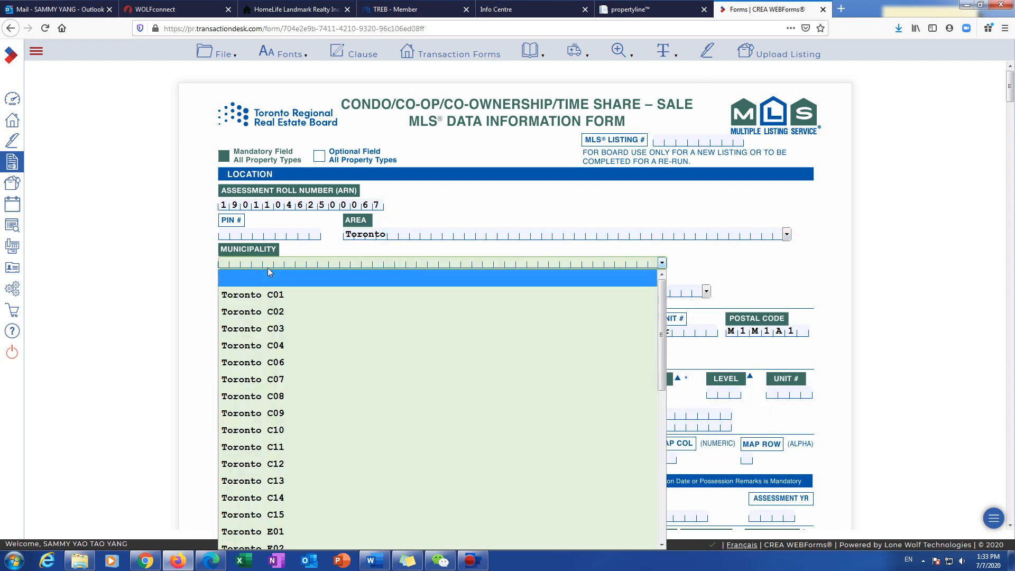
Step: Review unit 541's TREB MLS Sales history, which shows no sales, and return to TorontoMLS
left_click(651, 10)
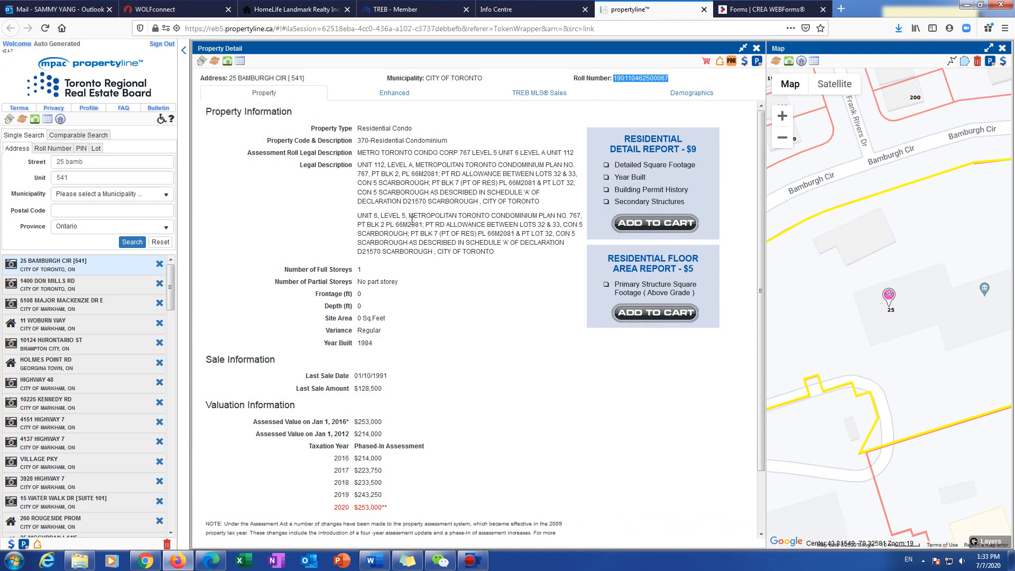
left_click(534, 95)
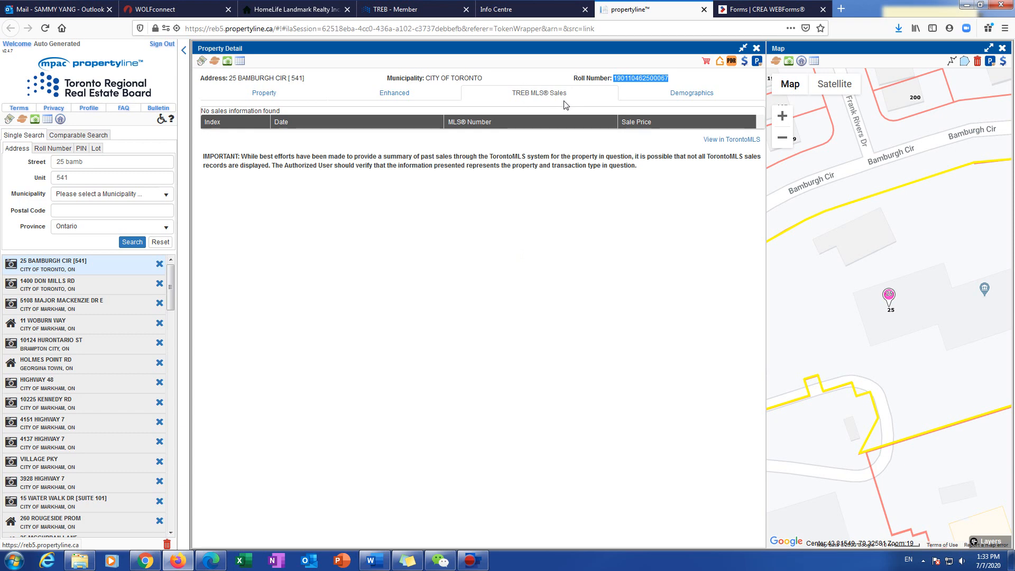
left_click(269, 96)
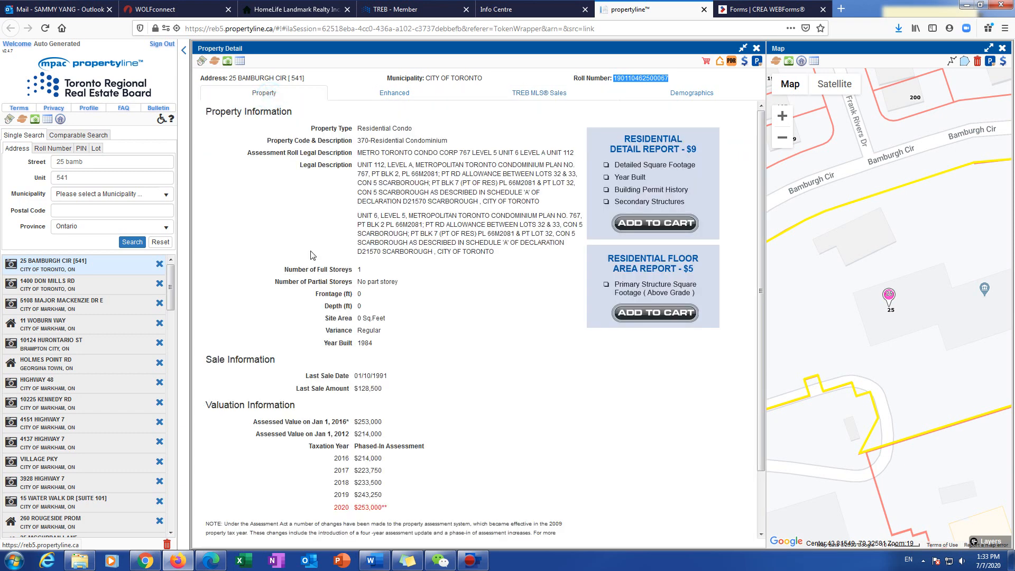
left_click(520, 9)
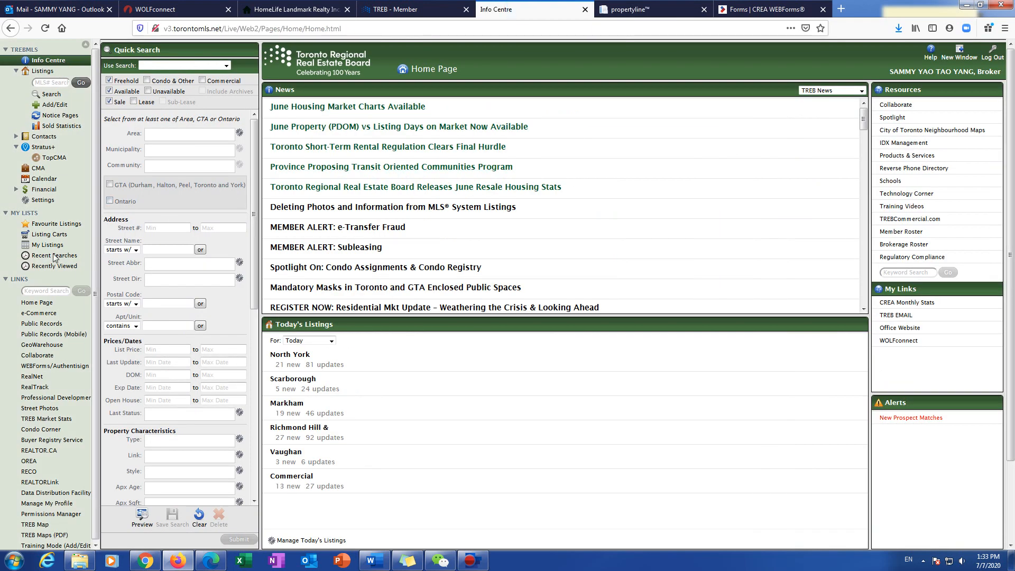
Step: Set up a Stratus MLS search excluding freehold, including unavailable listings, across the whole GTA
left_click(47, 94)
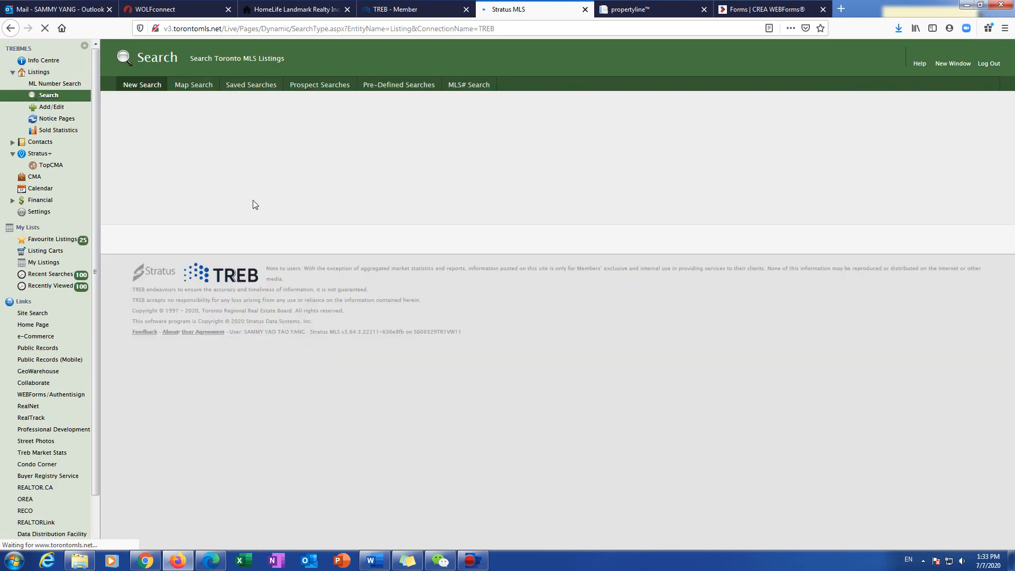
left_click(138, 117)
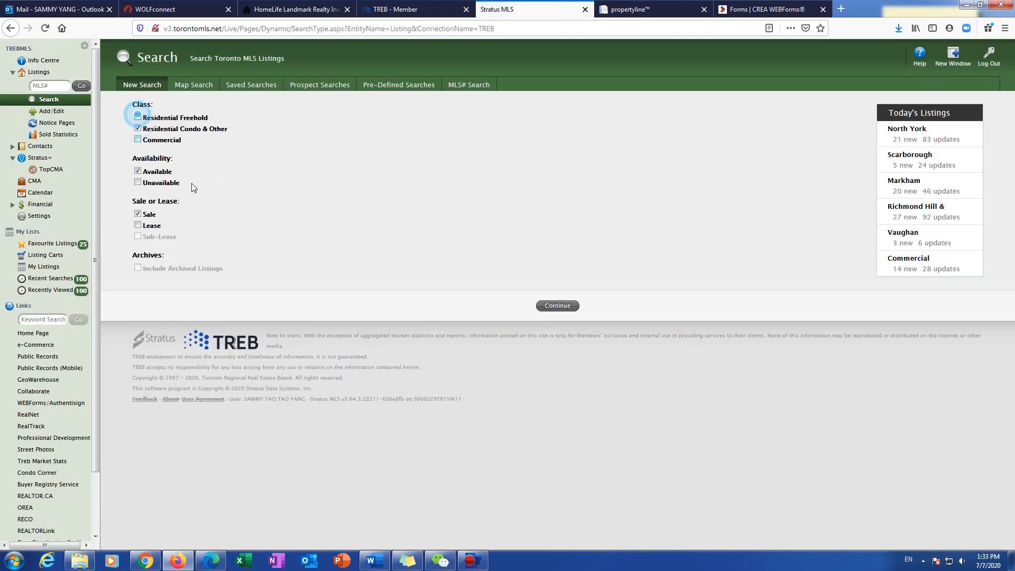
left_click(137, 182)
left_click(553, 306)
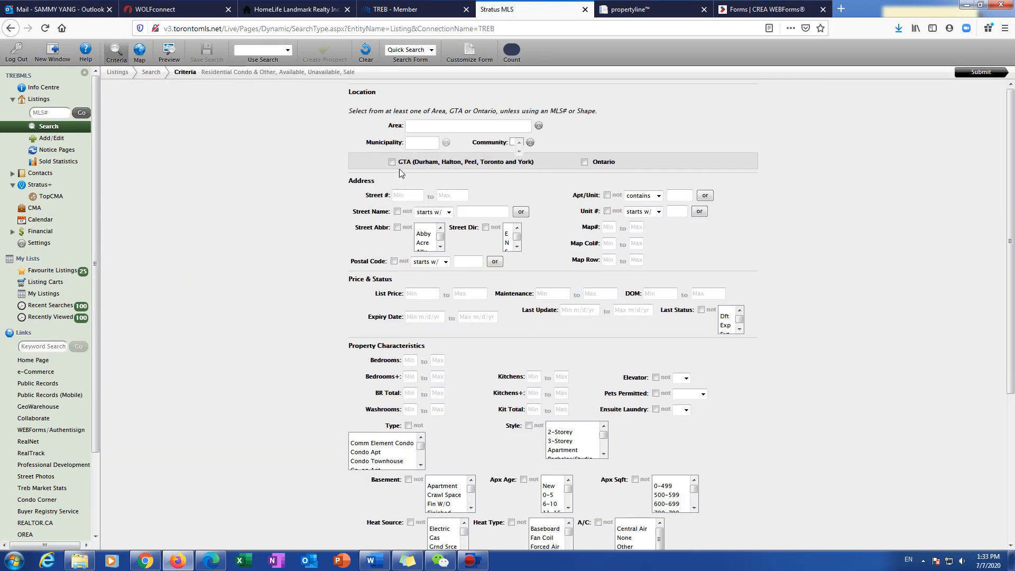
left_click(449, 125)
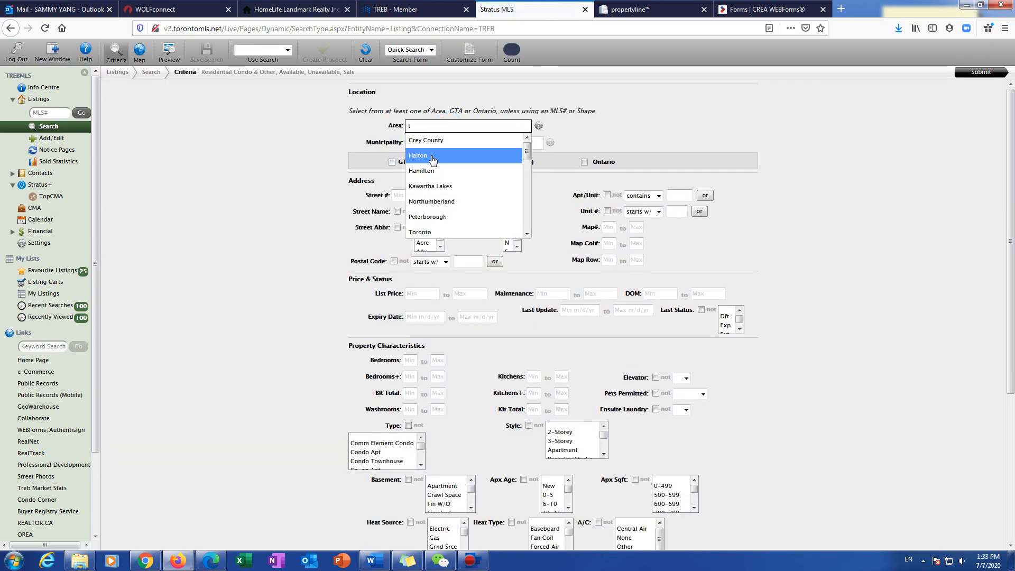
left_click(317, 204)
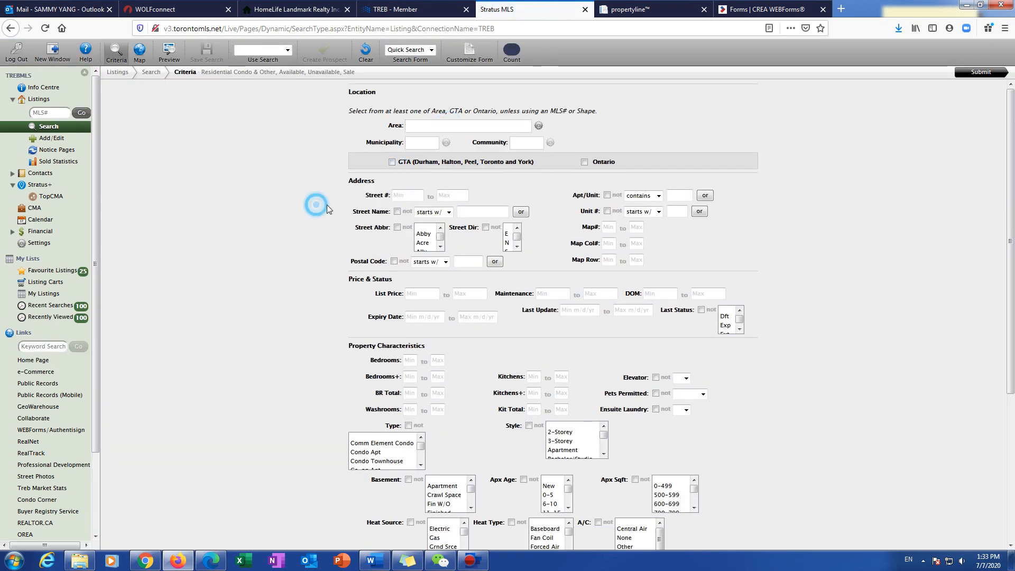
left_click(392, 161)
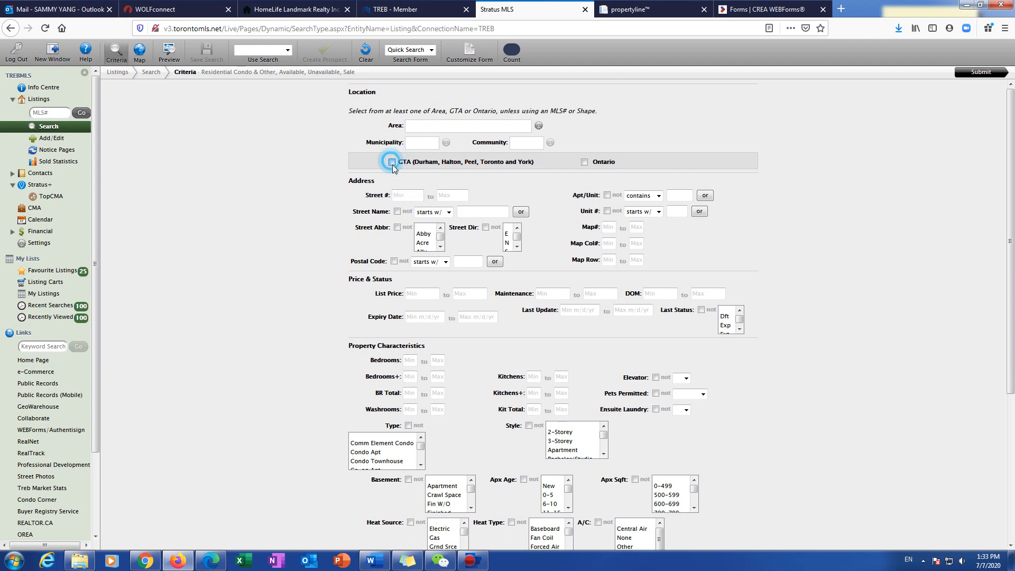
Step: Filter the search to street number 25 and unit 4, then run it
left_click(405, 195)
type("25")
key("Tab")
key("Tab")
key("Tab")
key("Tab")
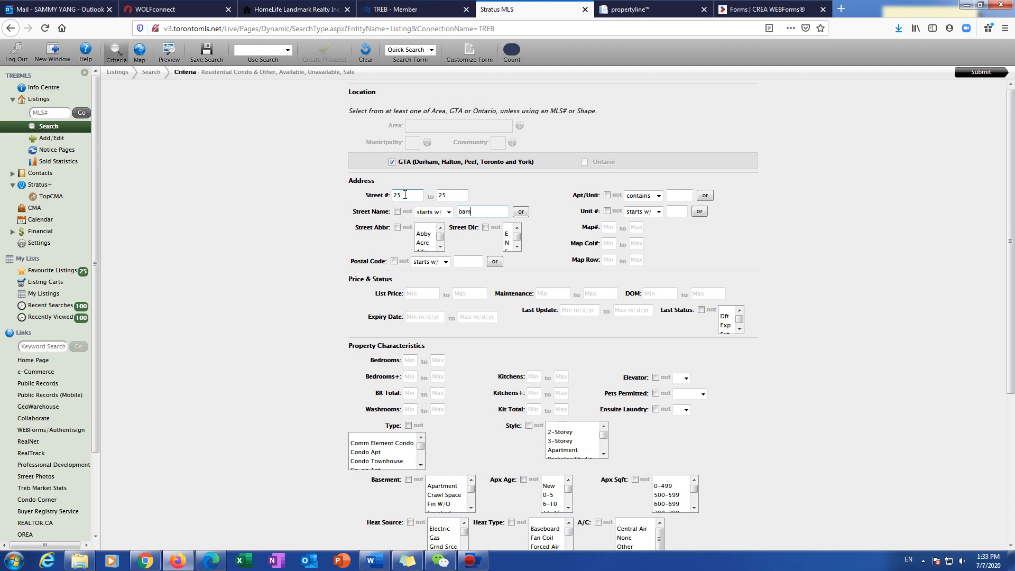
left_click(683, 195)
type("4")
left_click(865, 143)
left_click(958, 73)
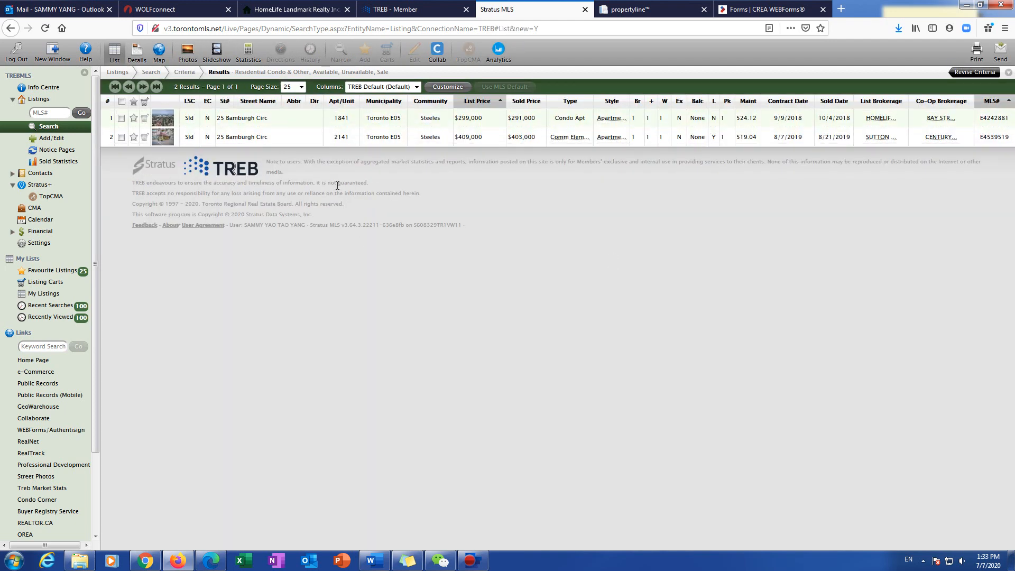
Step: Open the first matching listing and highlight its Toronto E05 district
left_click(353, 118)
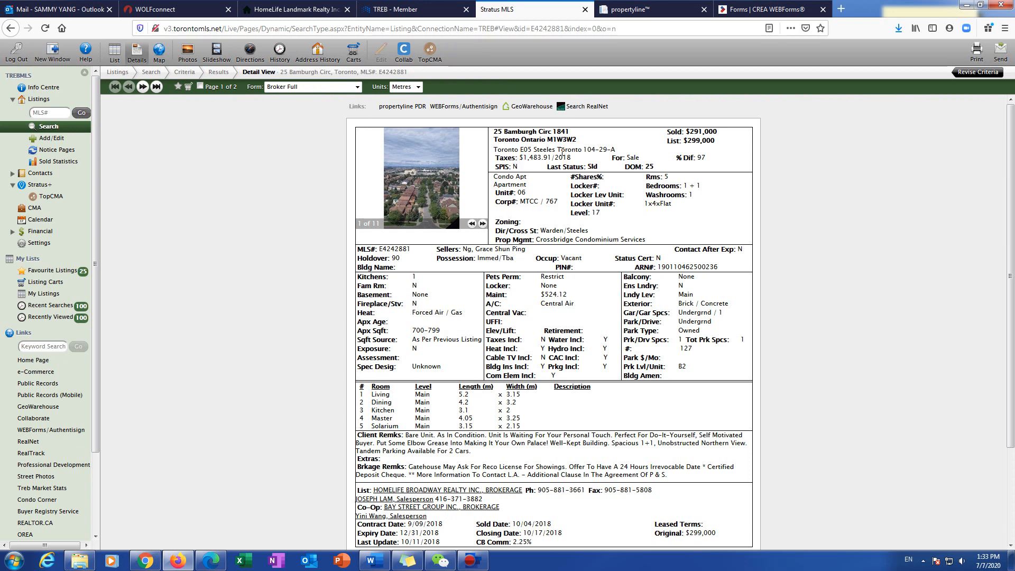
left_click_drag(559, 149, 581, 154)
left_click(768, 9)
left_click(631, 10)
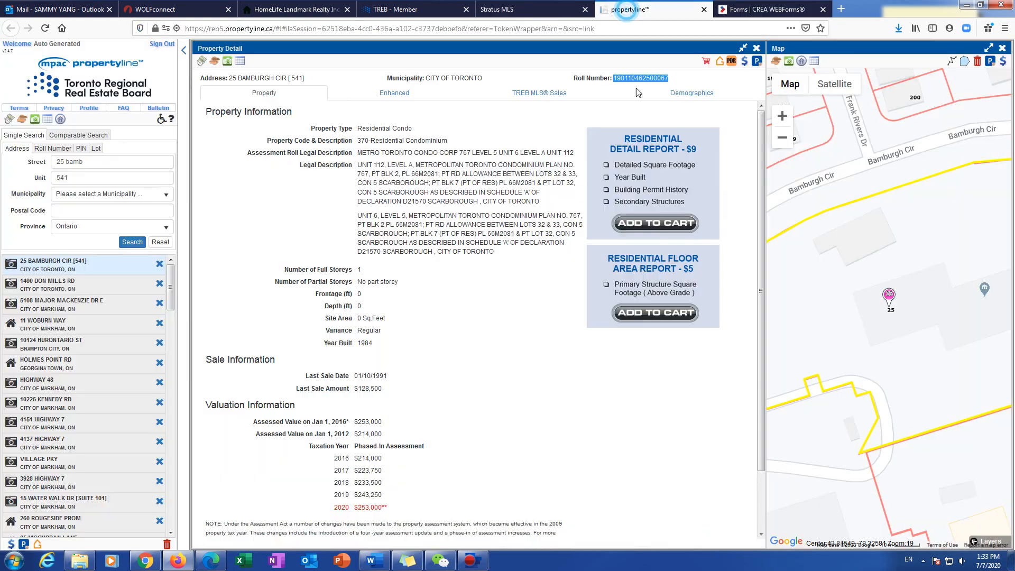
left_click(546, 6)
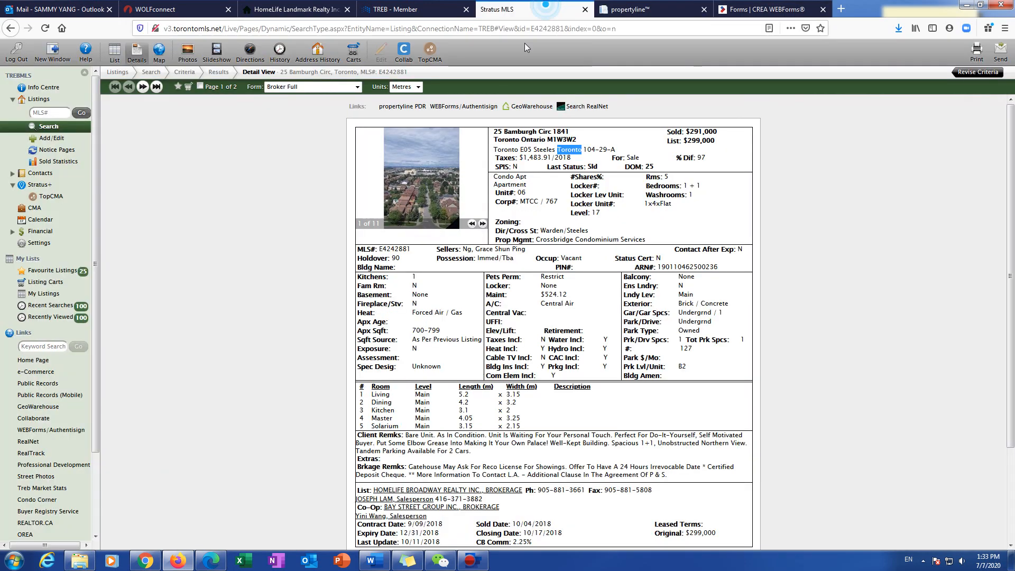
left_click_drag(497, 150, 528, 151)
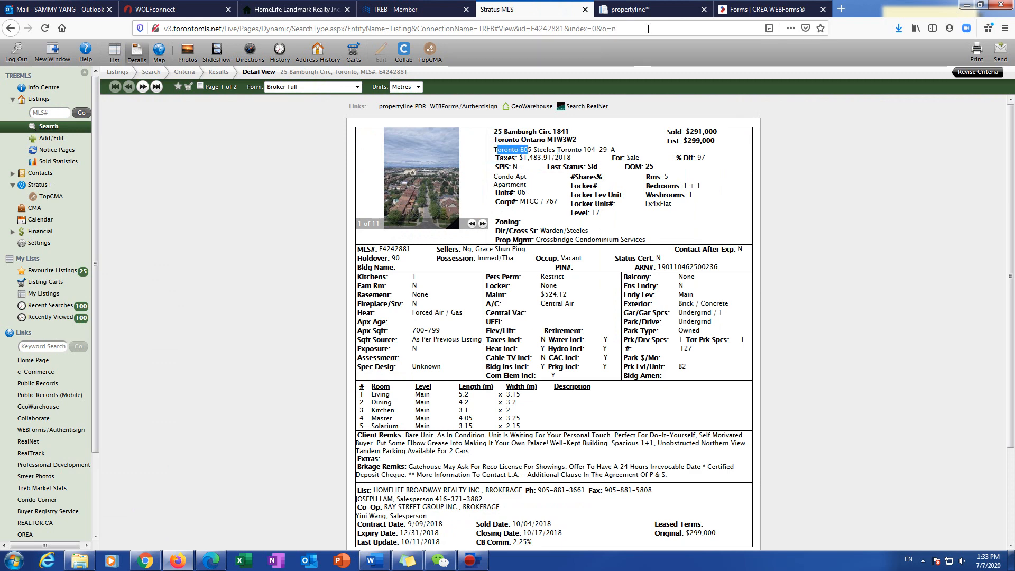
left_click(766, 9)
Step: Set Municipality to Toronto E05 and Community to Steeles, confirming Steeles on the MLS listing
left_click(300, 264)
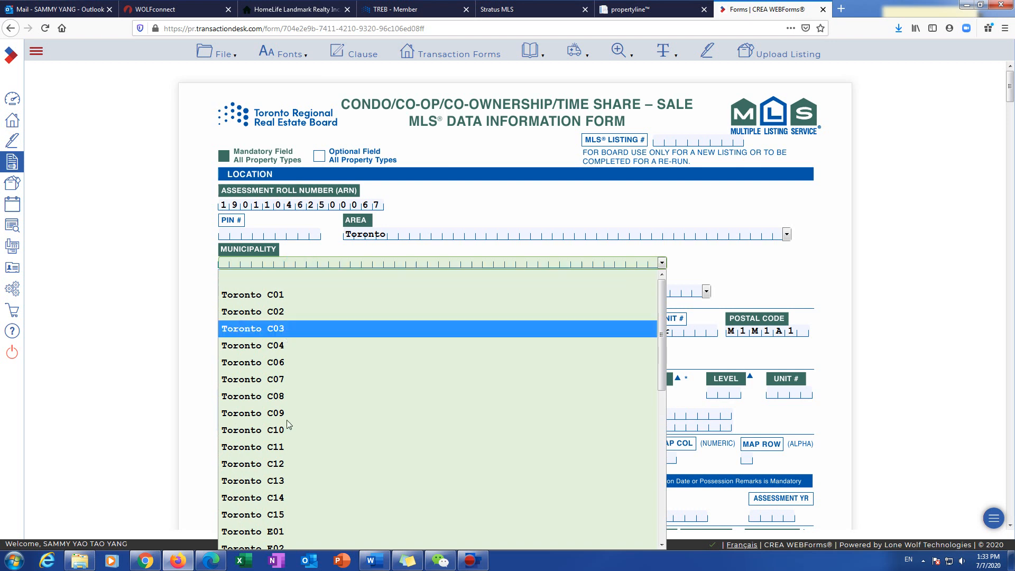
scroll(286, 420, "down", 6)
scroll(284, 302, "up", 1)
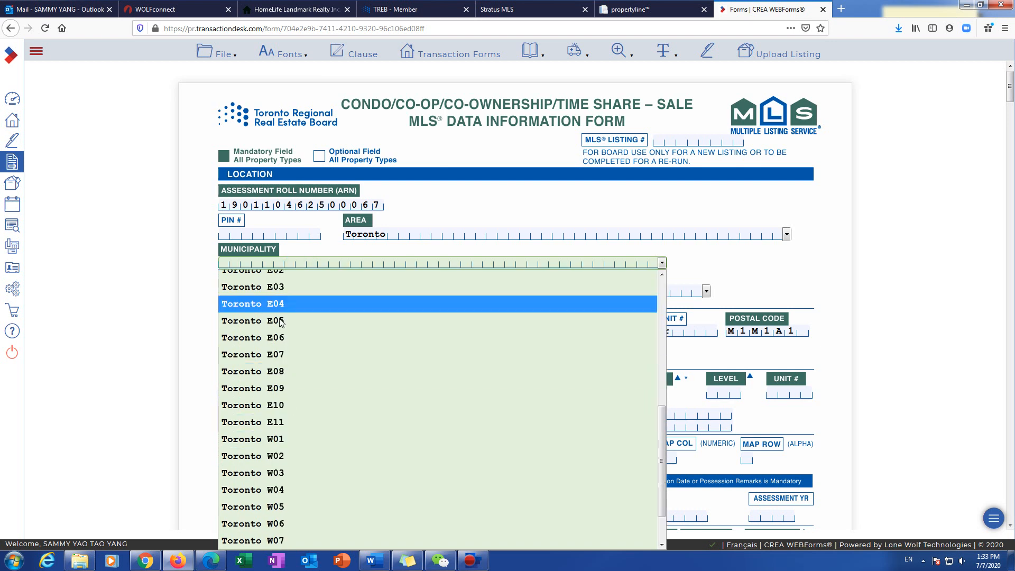
left_click(278, 320)
left_click(323, 292)
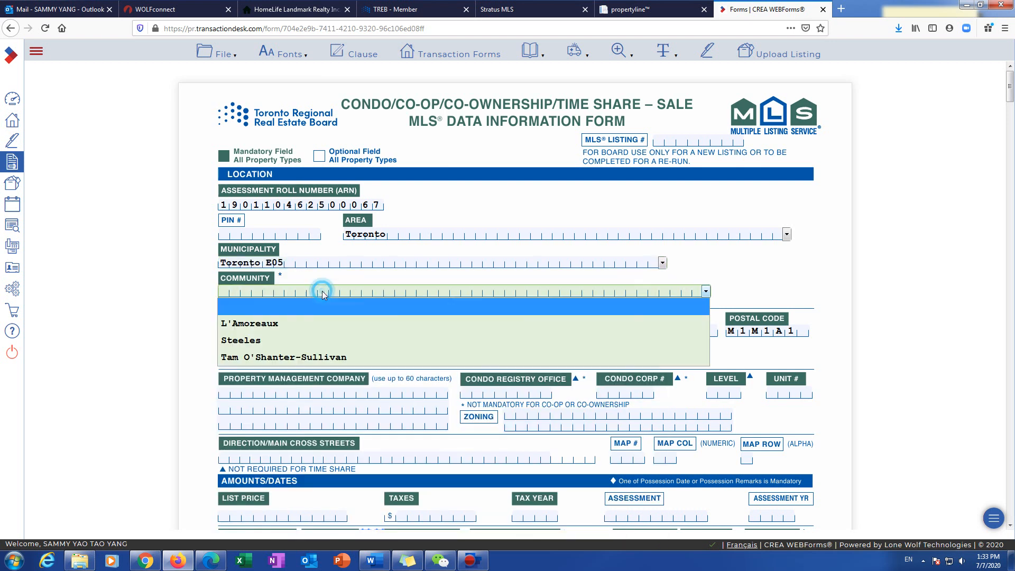
left_click(306, 341)
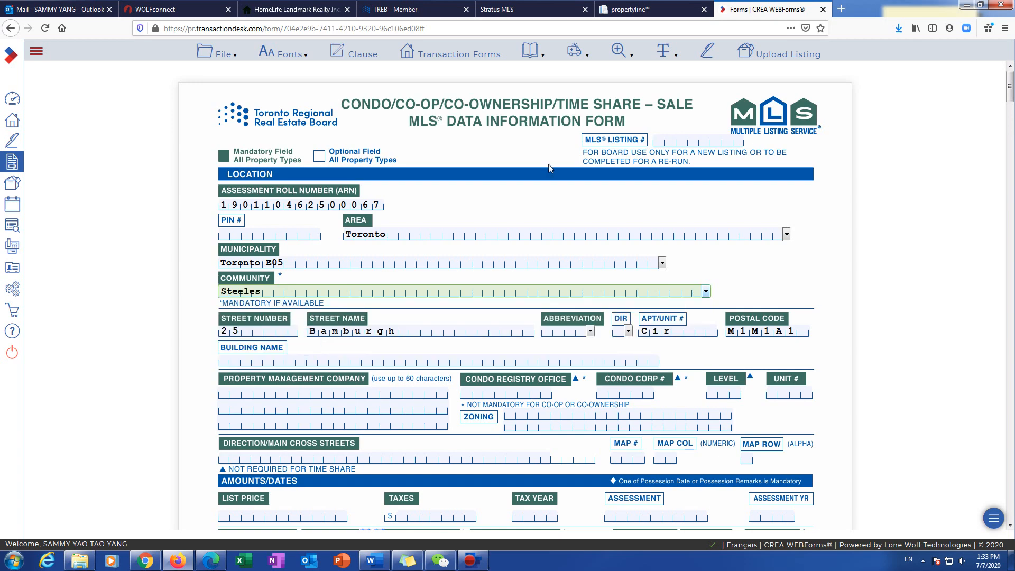
left_click(650, 9)
left_click(531, 9)
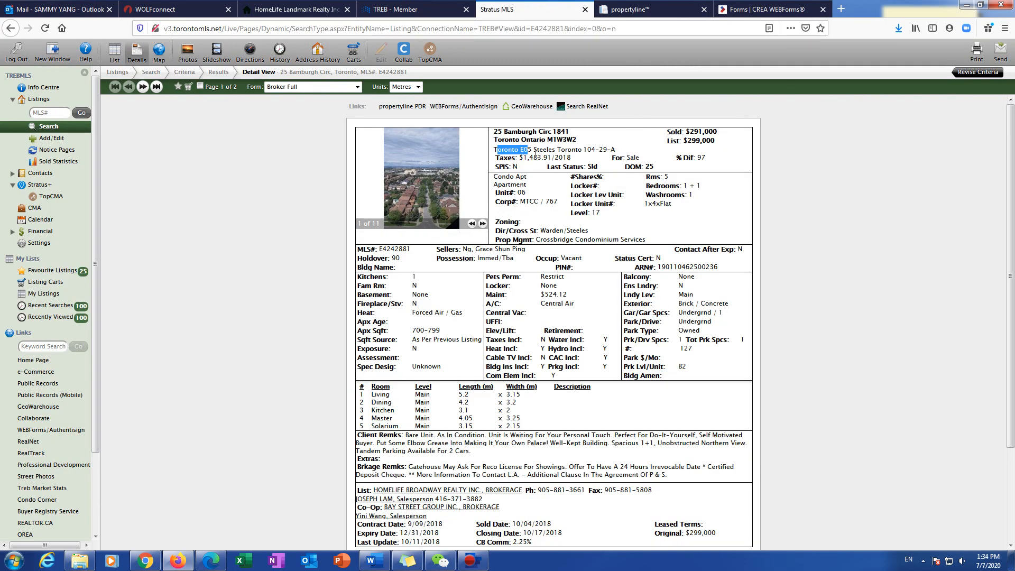
left_click_drag(533, 152, 557, 151)
left_click(783, 9)
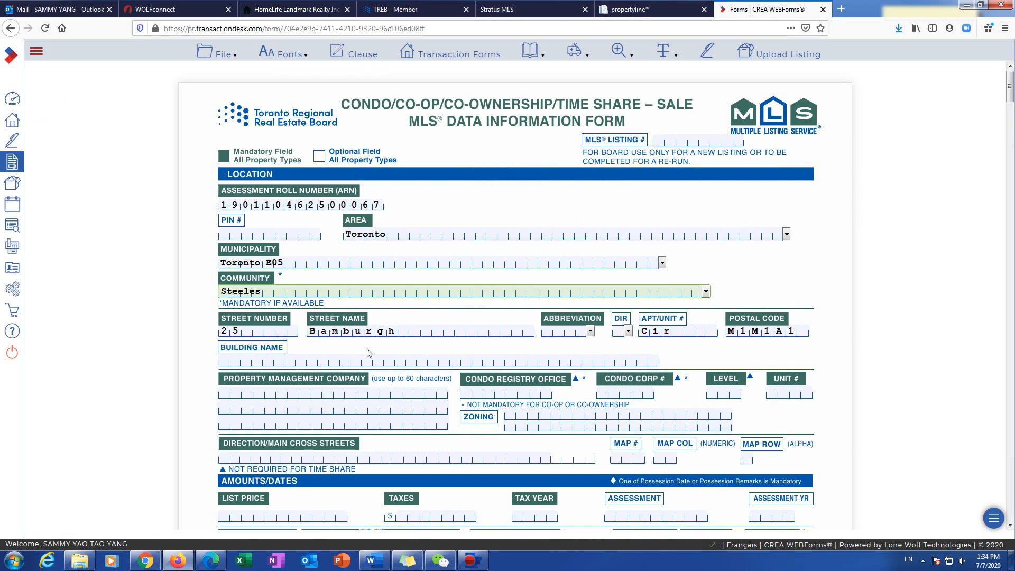
Step: Choose street abbreviation Circ and replace the unit number text with 541
left_click(579, 334)
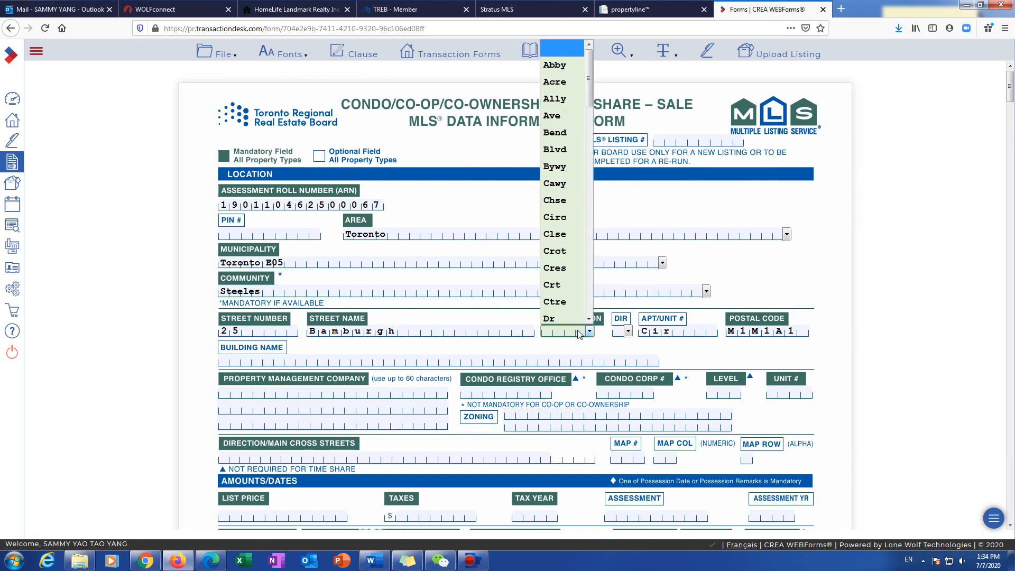
key("c")
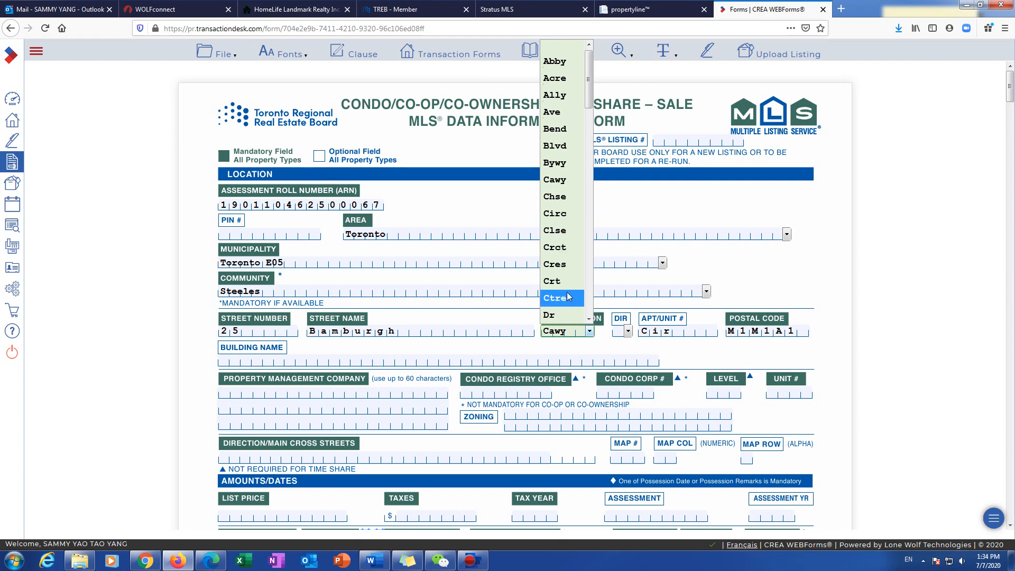
left_click(555, 213)
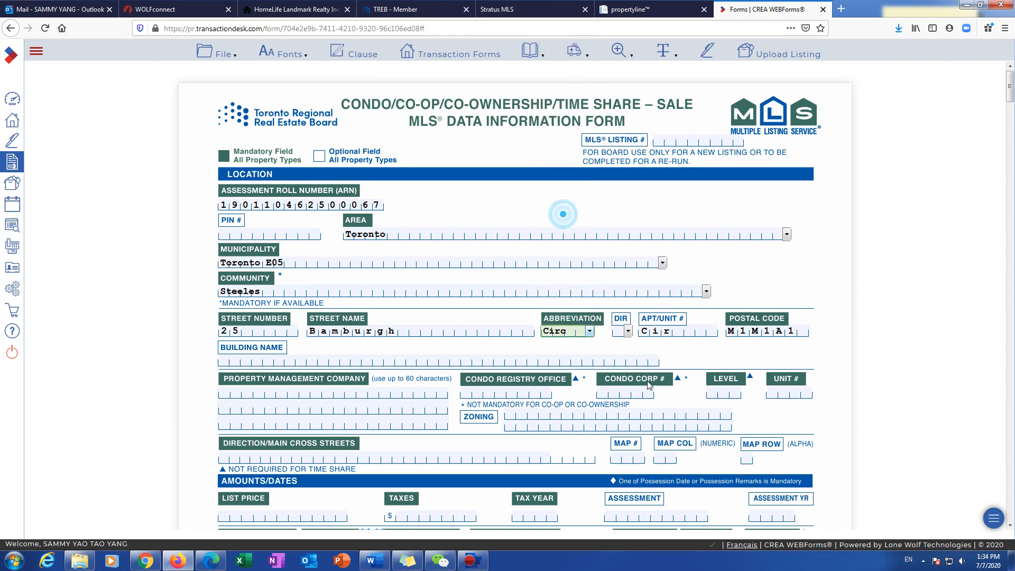
left_click(677, 332)
left_click_drag(677, 332, 612, 329)
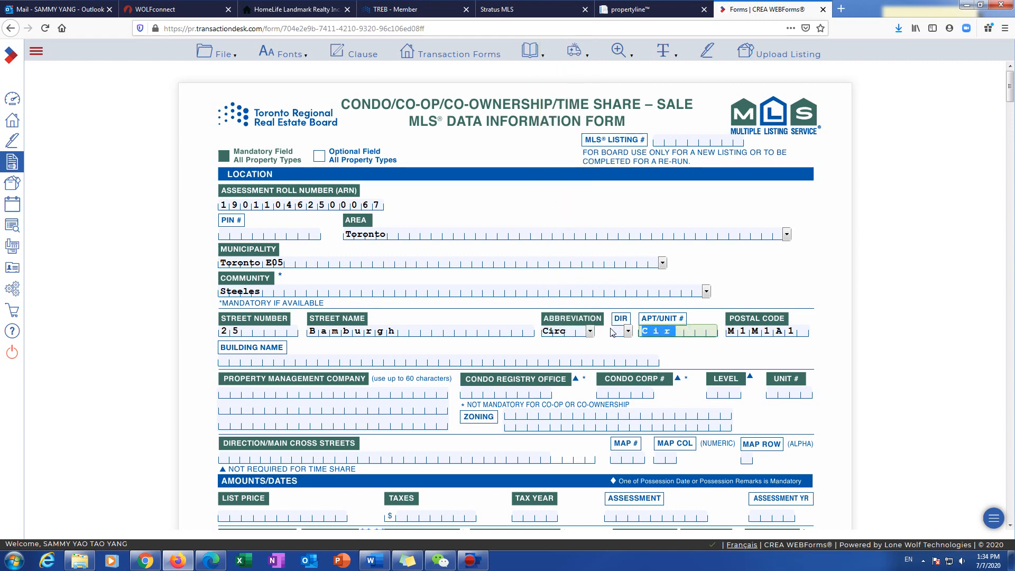
type("541")
scroll(560, 345, "down", 3)
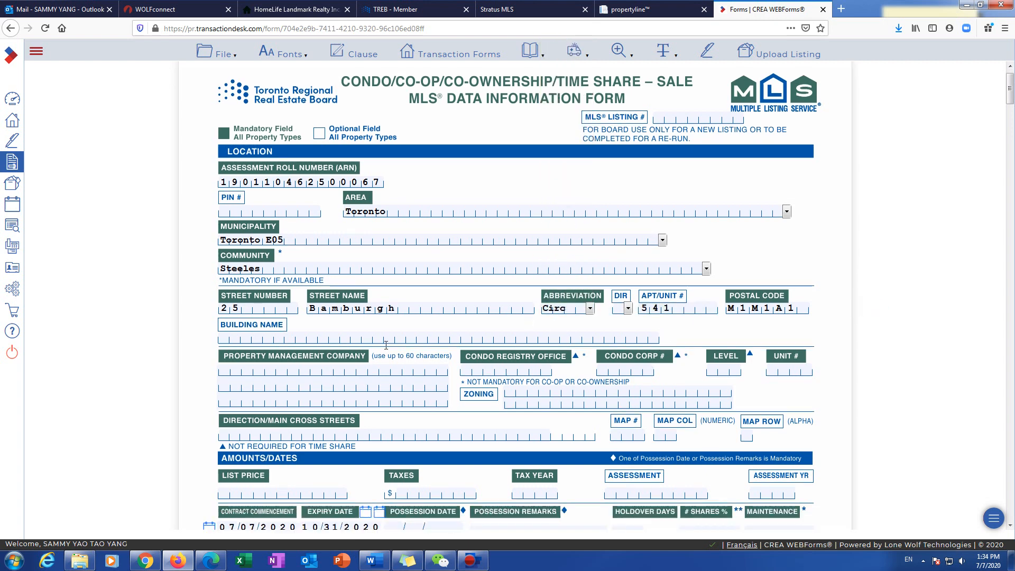
Step: Copy Crossbridge Condominium Services from the MLS listing into the property management field
left_click(286, 276)
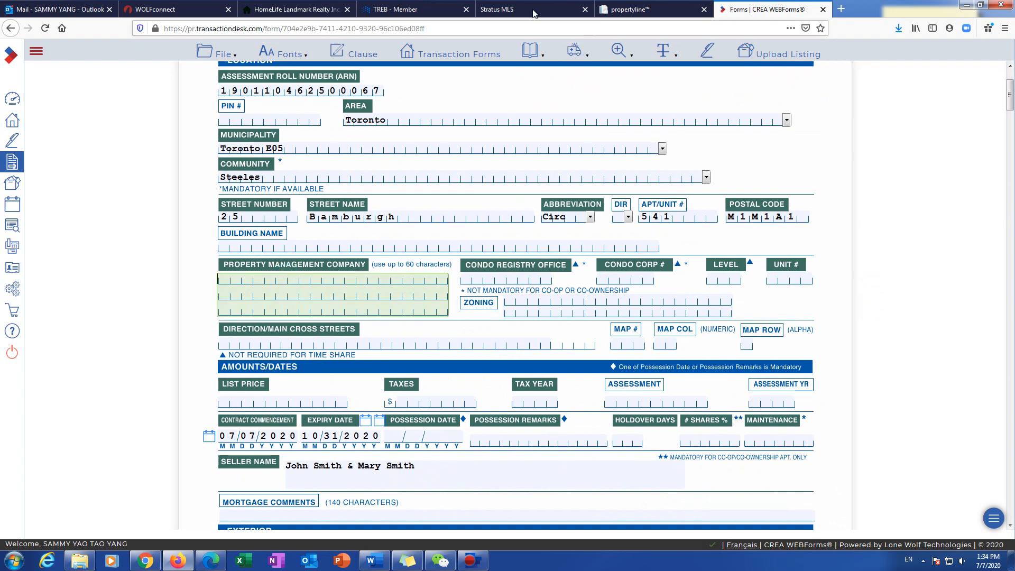
left_click(508, 9)
left_click_drag(536, 239, 652, 242)
left_click(652, 243)
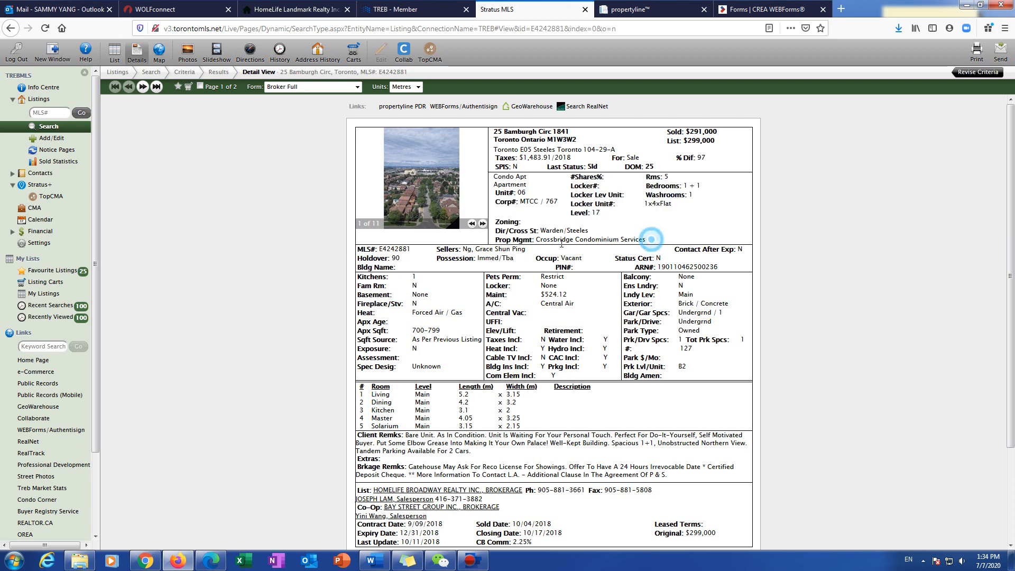
left_click_drag(537, 239, 638, 240)
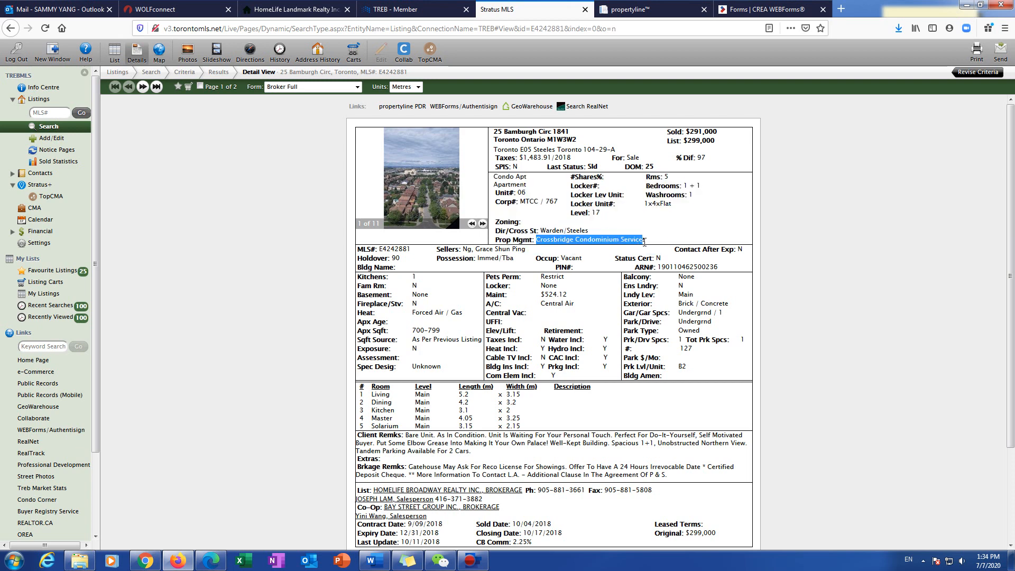
right_click(632, 241)
left_click(637, 247)
scroll(527, 394, "down", 3)
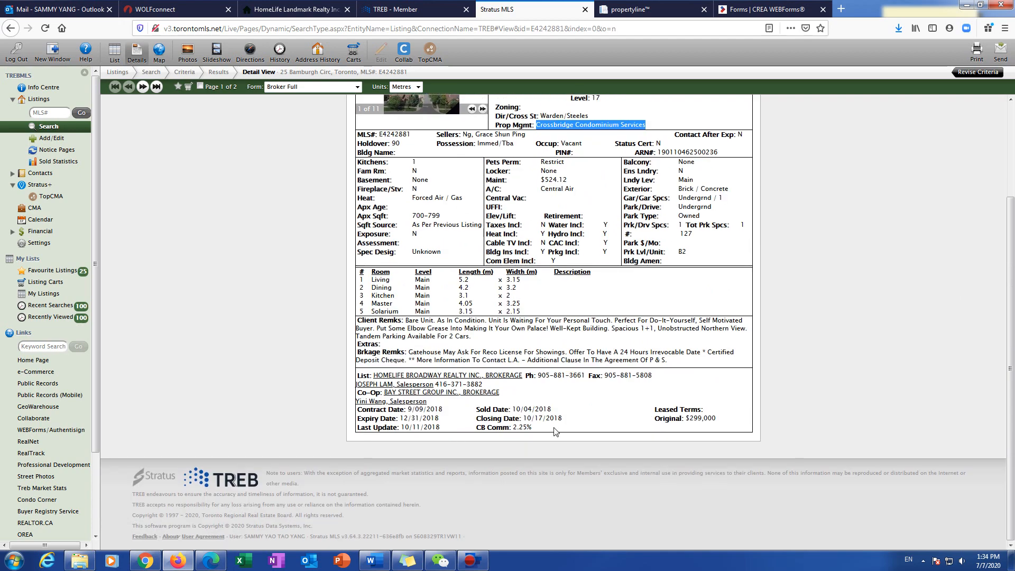
scroll(657, 355, "up", 3)
left_click(771, 9)
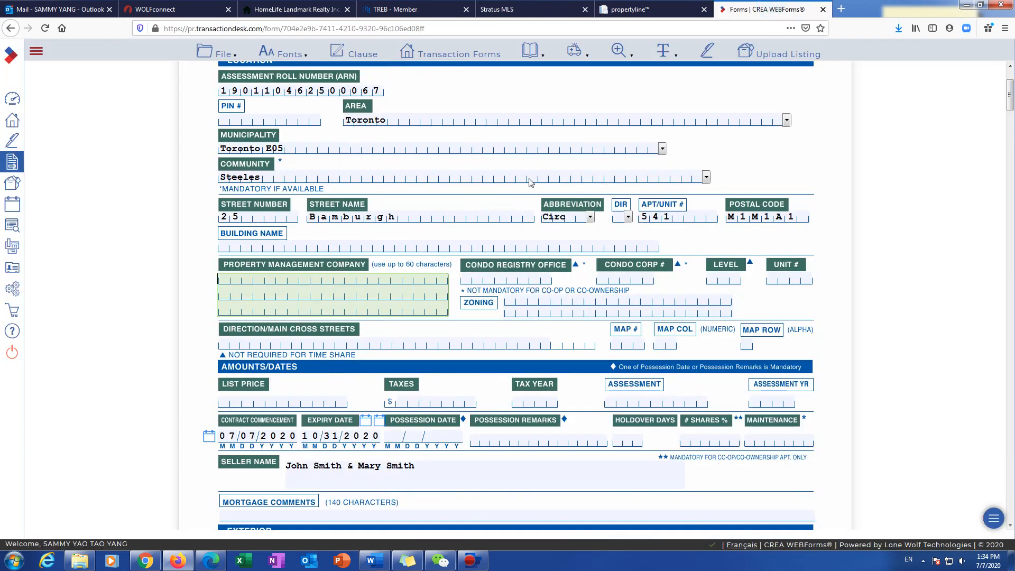
key("ctrl+v")
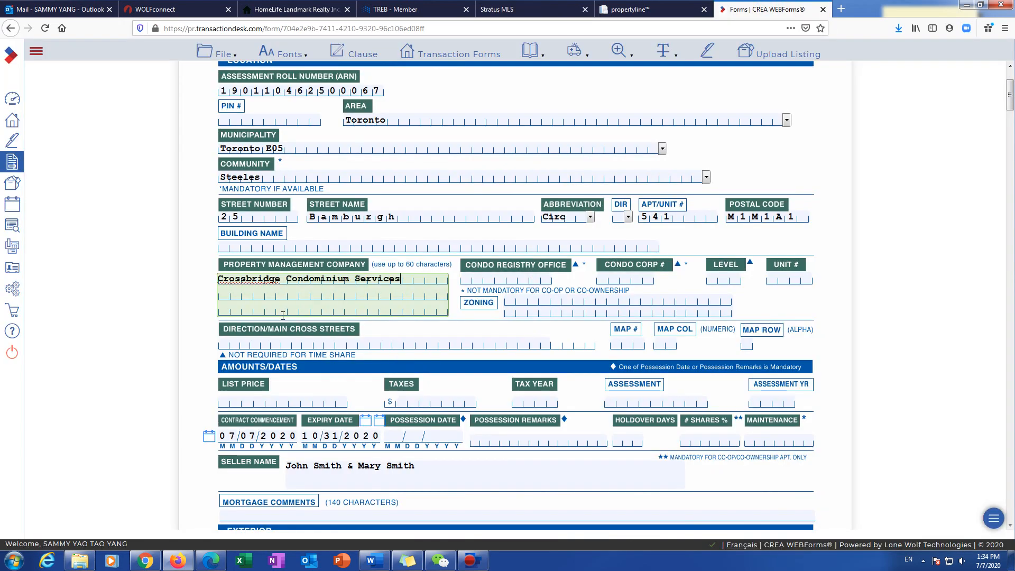
Step: Enter condo registry office MTCC and corporation number 767
left_click(497, 282)
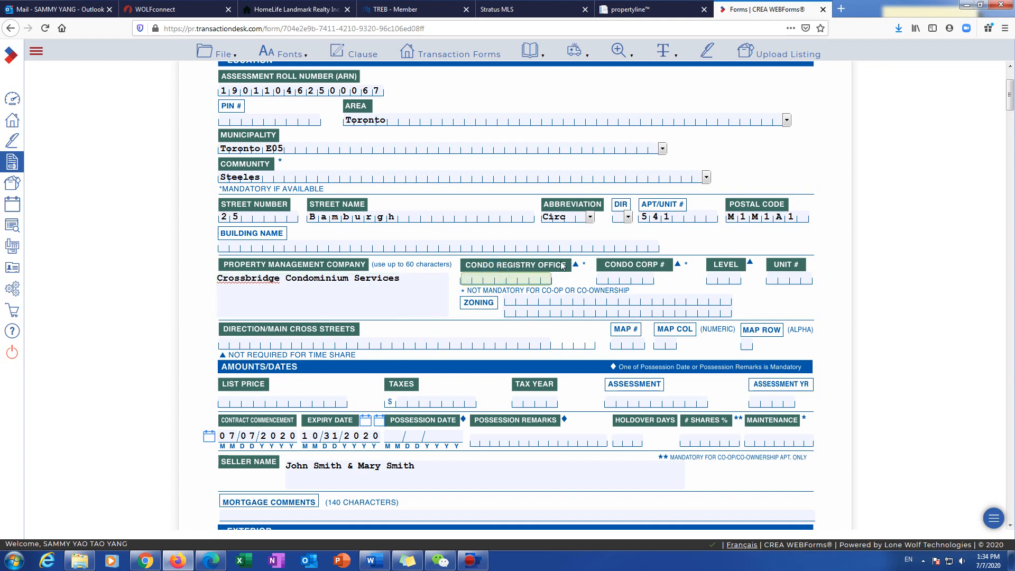
left_click(627, 9)
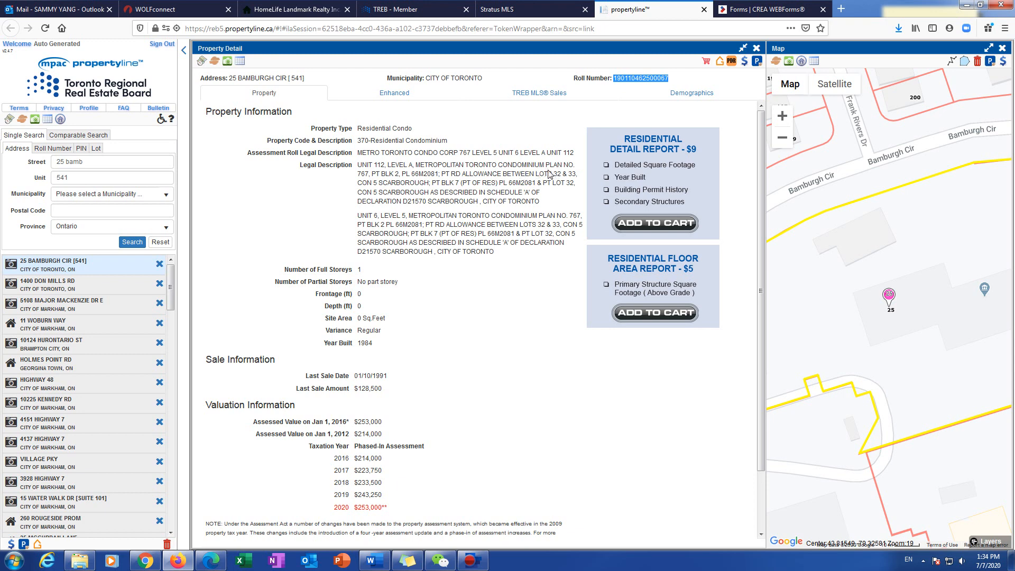
left_click(773, 11)
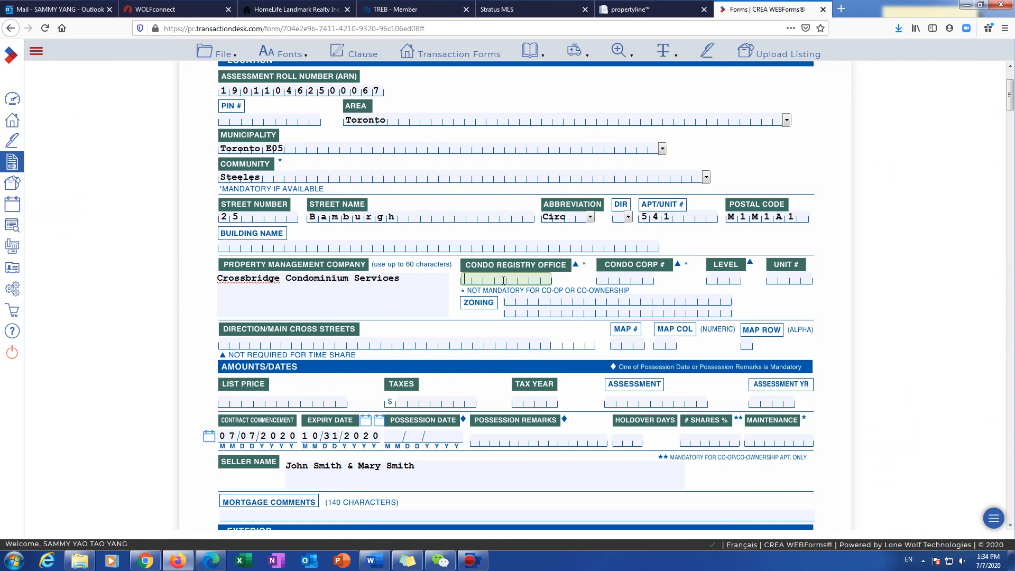
type("MTCC")
left_click(539, 9)
left_click(544, 202)
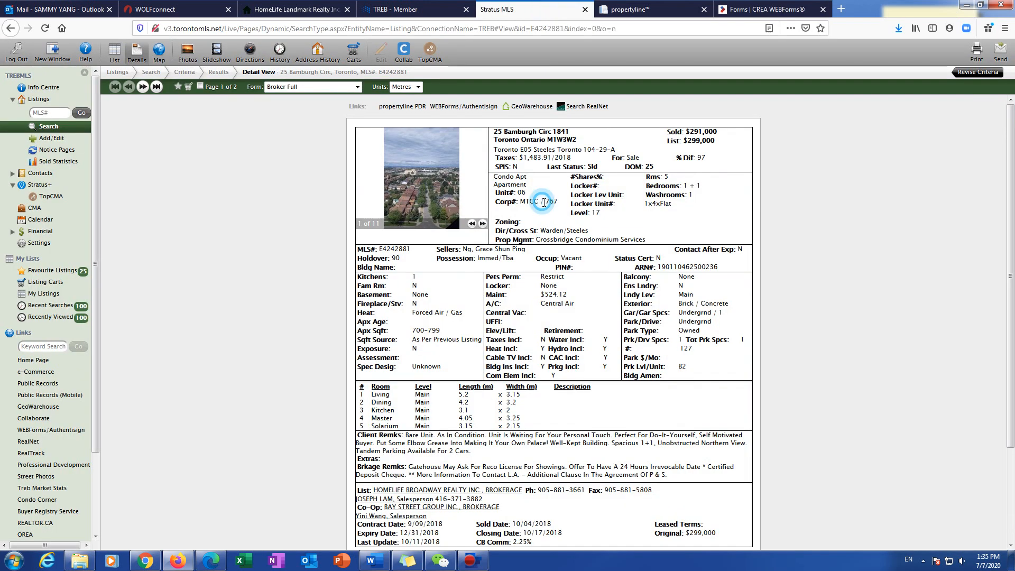
mouse_move(520, 201)
left_mouse_down()
mouse_move(540, 203)
mouse_move(523, 205)
left_mouse_up()
left_click(539, 209)
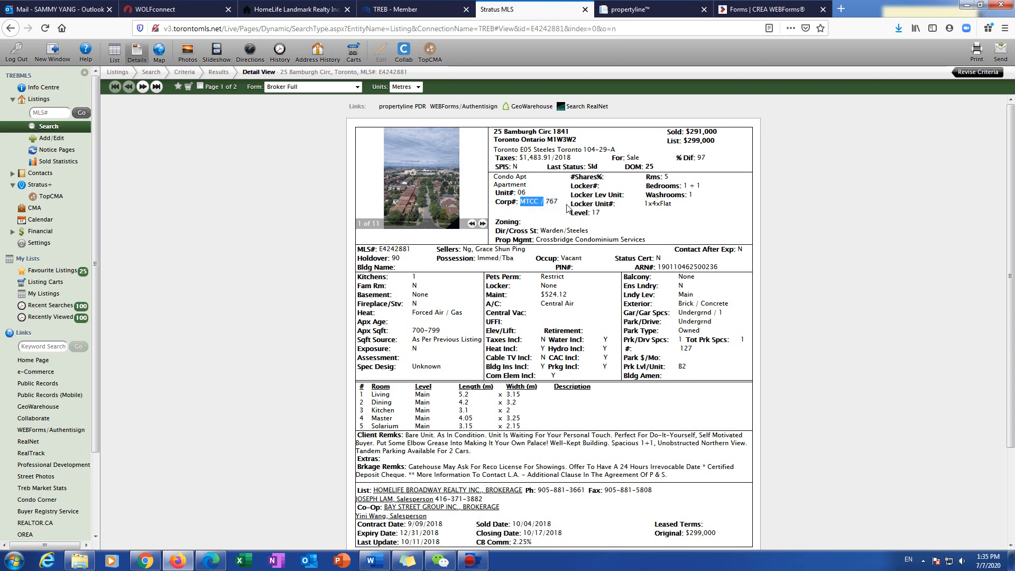
left_click(766, 9)
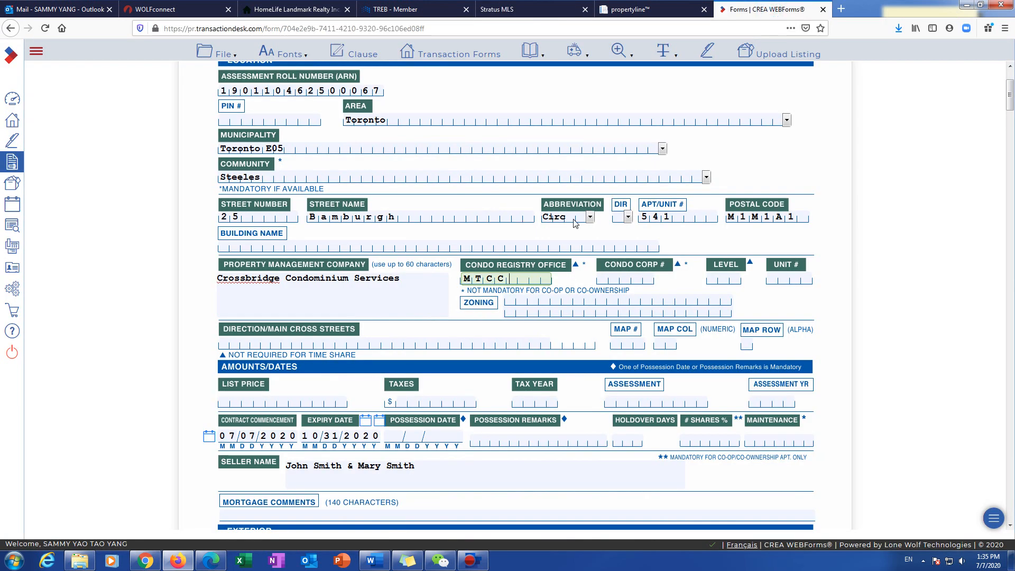
left_click(615, 278)
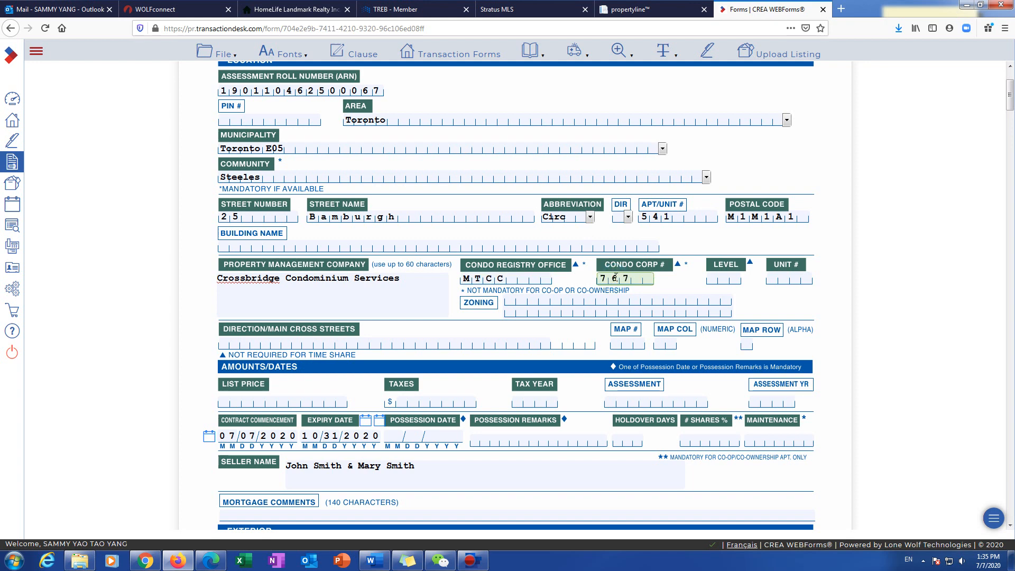
type("767")
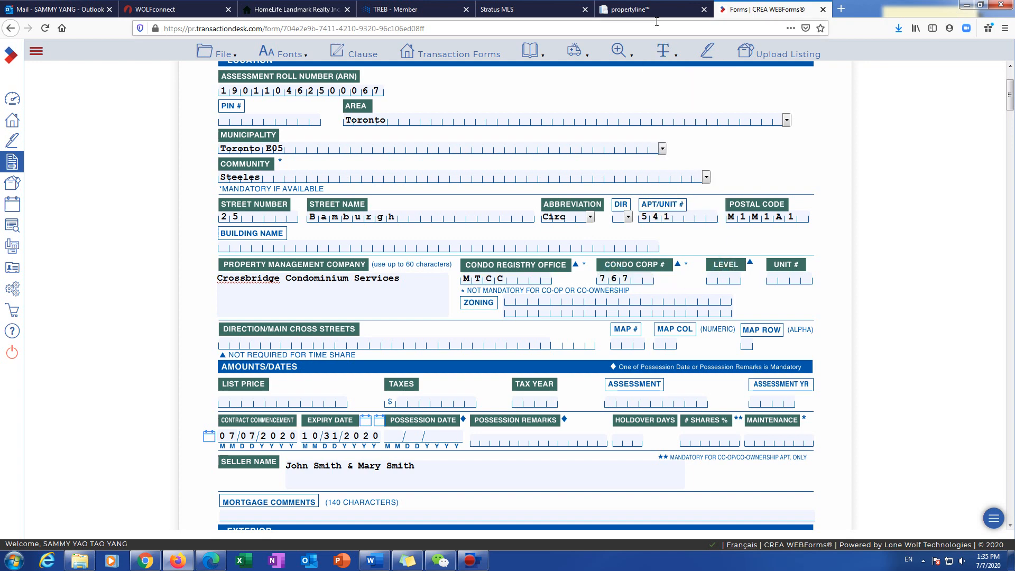
Step: Read 'UNIT 6, LEVEL 5' from the legal description and enter level 5
left_click(654, 9)
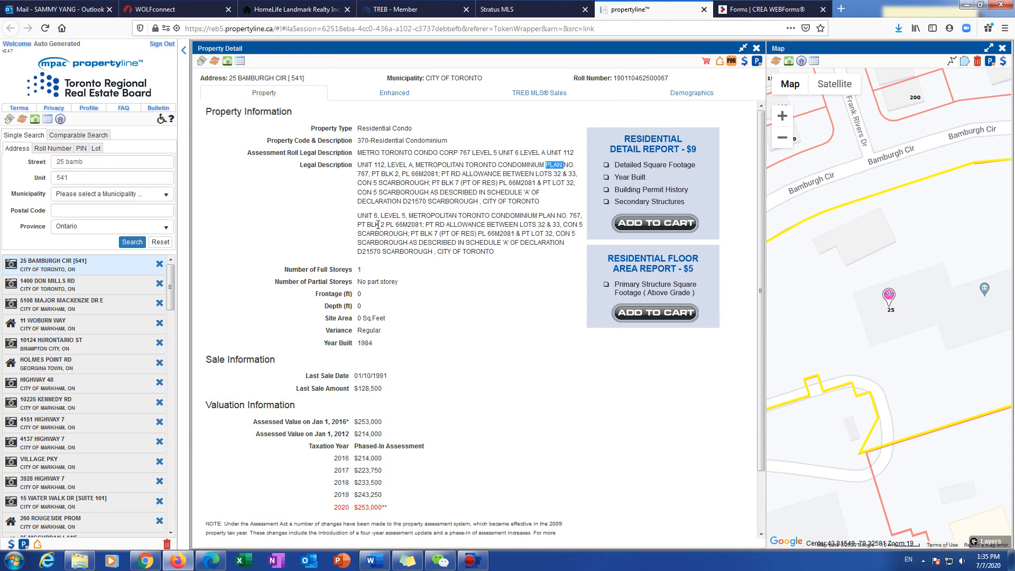
left_click(394, 217)
left_click_drag(374, 216, 390, 216)
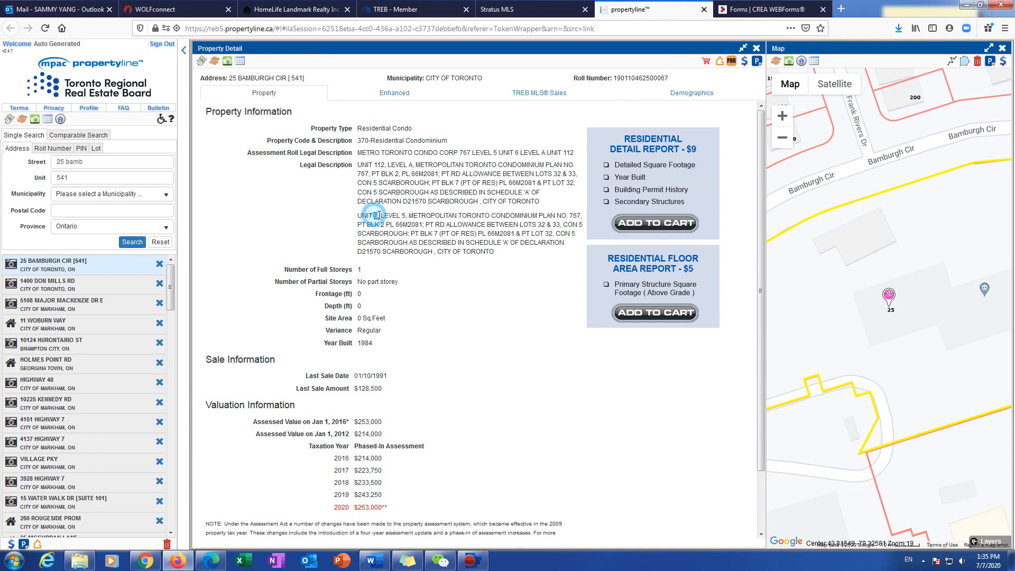
left_click(766, 9)
left_click(730, 280)
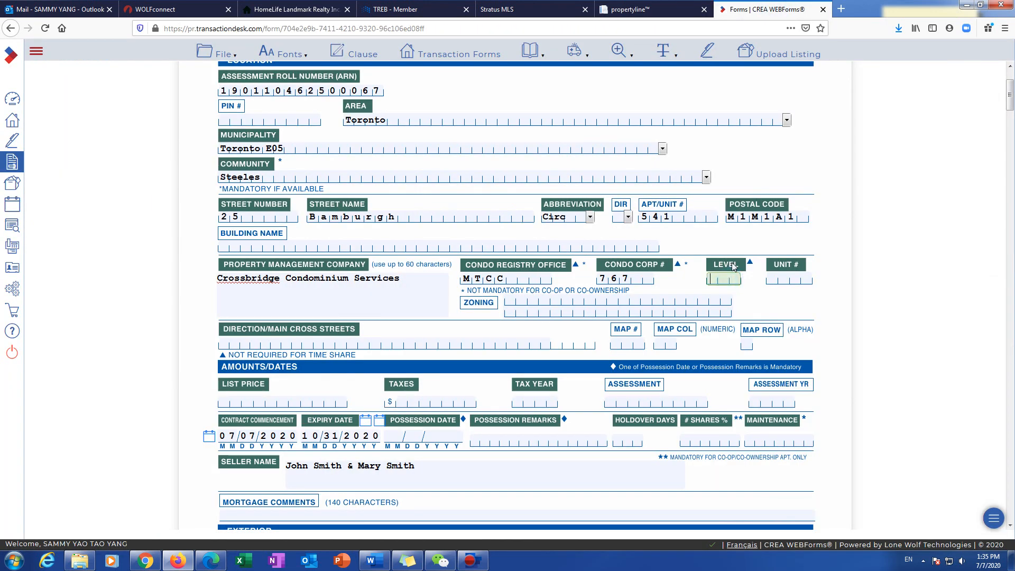
type("5")
left_click(788, 278)
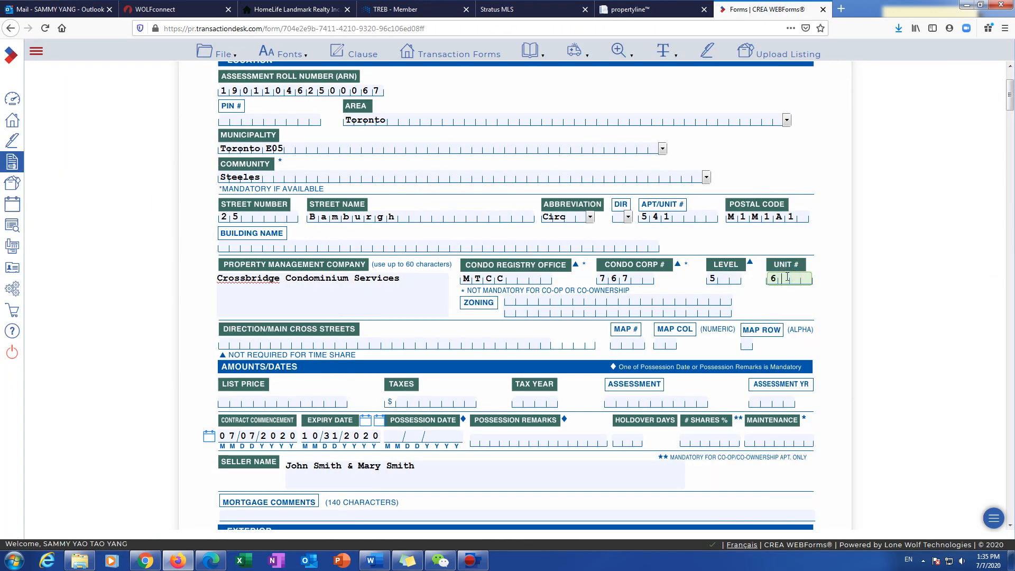
Step: Copy Warden/Steeles from the MLS listing into the cross streets field
left_click(335, 343)
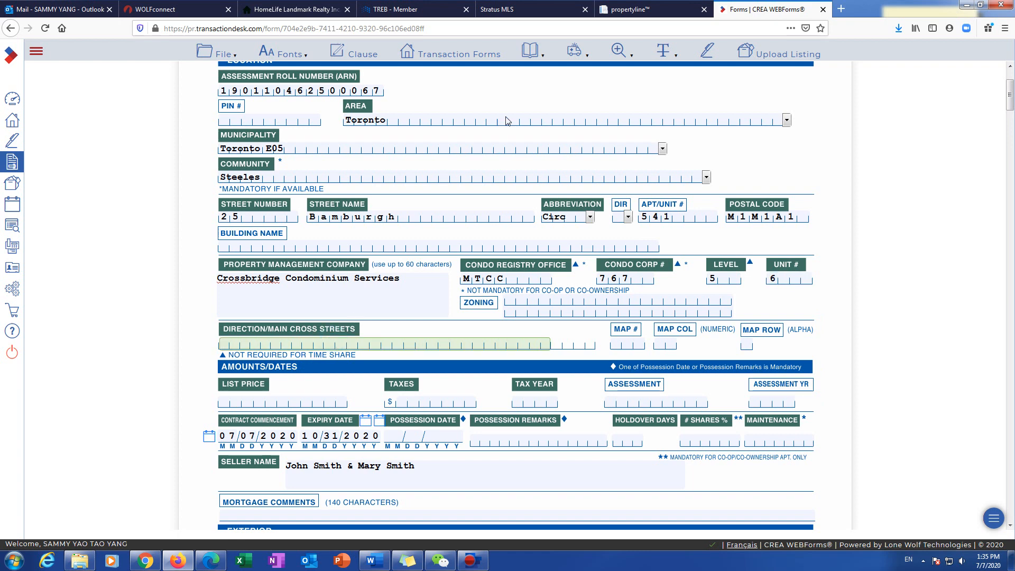
left_click(550, 9)
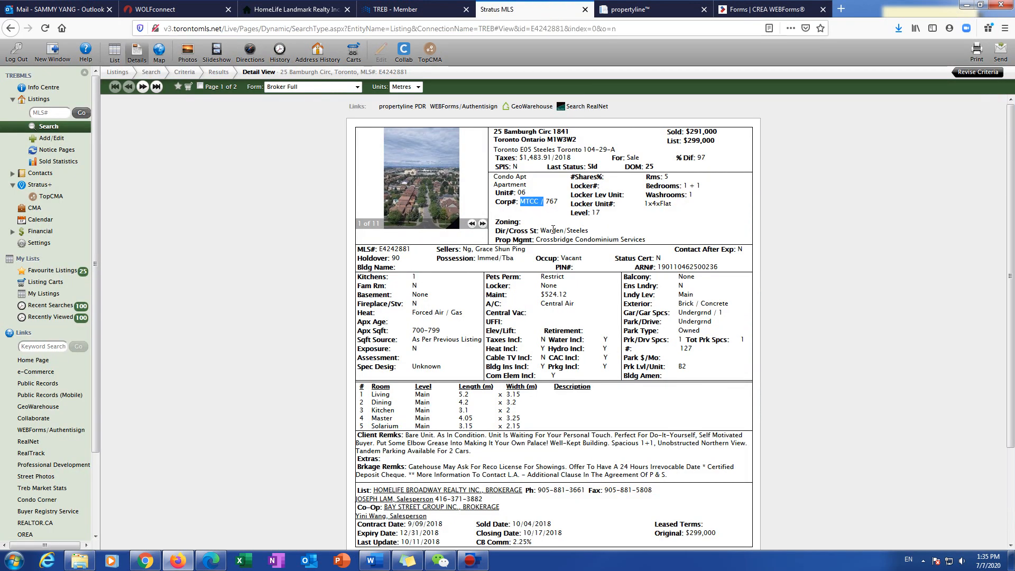
triple_click(544, 228)
left_click(543, 230)
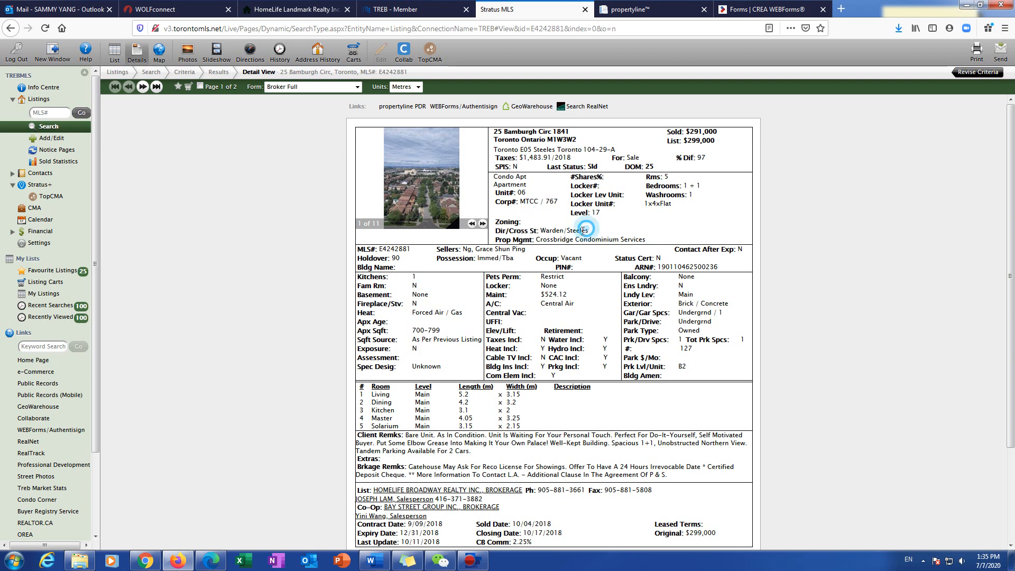
left_click_drag(543, 230, 586, 233)
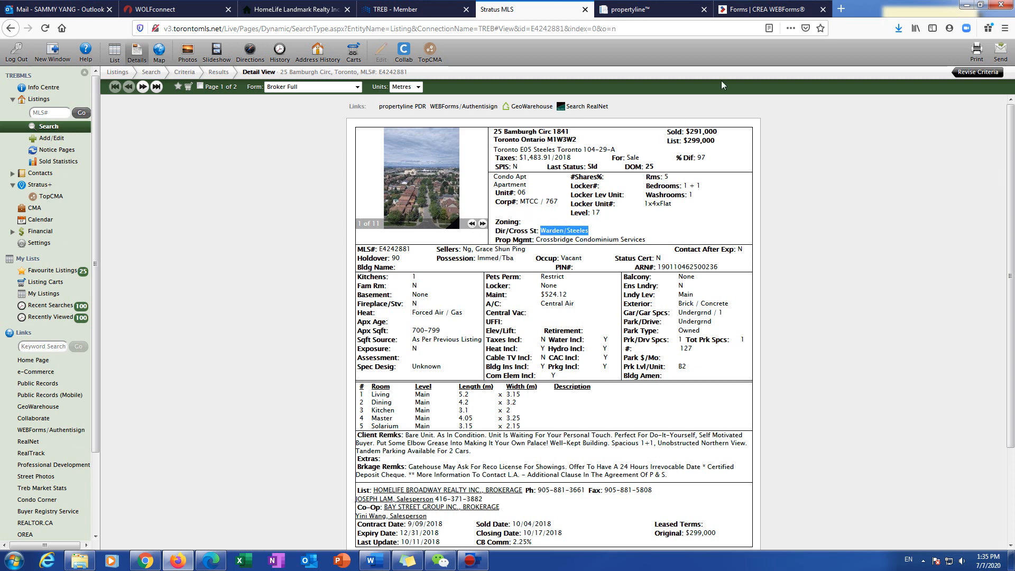
left_click(764, 9)
key("ctrl+v")
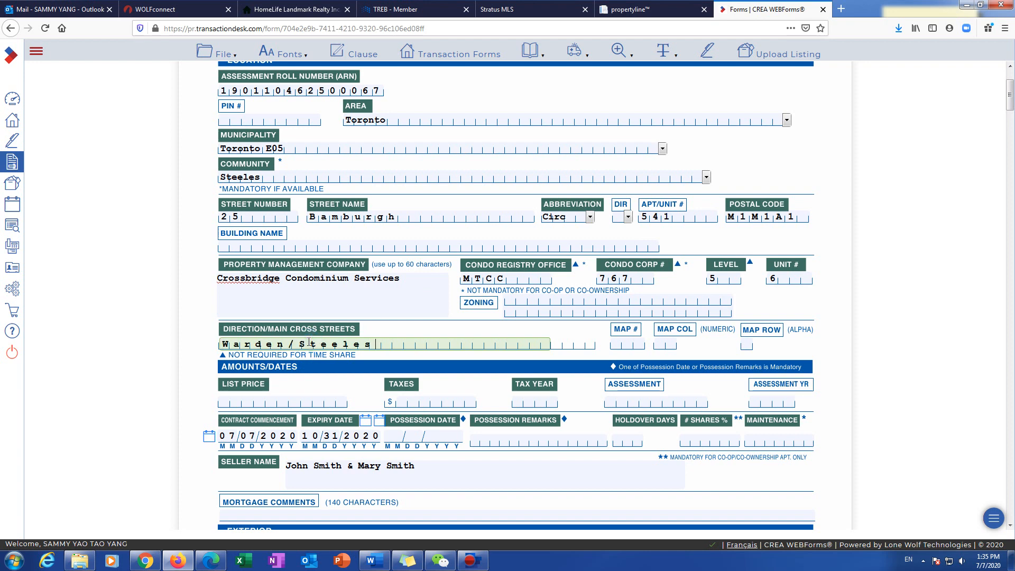
scroll(252, 349, "down", 2)
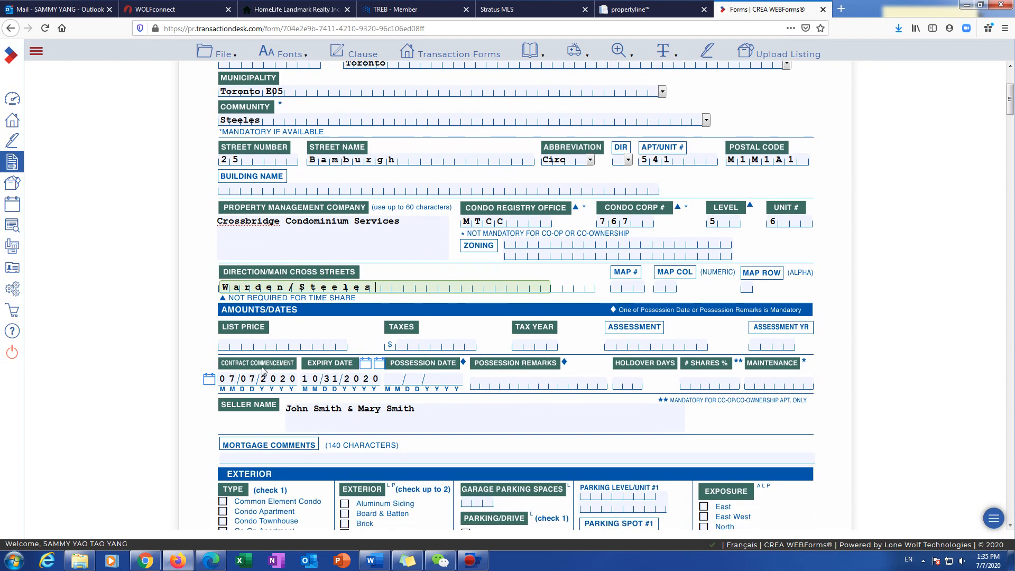
Step: Fill tax year 2019, possession remarks 30/60/TBA and 90 holdover days
left_click(252, 349)
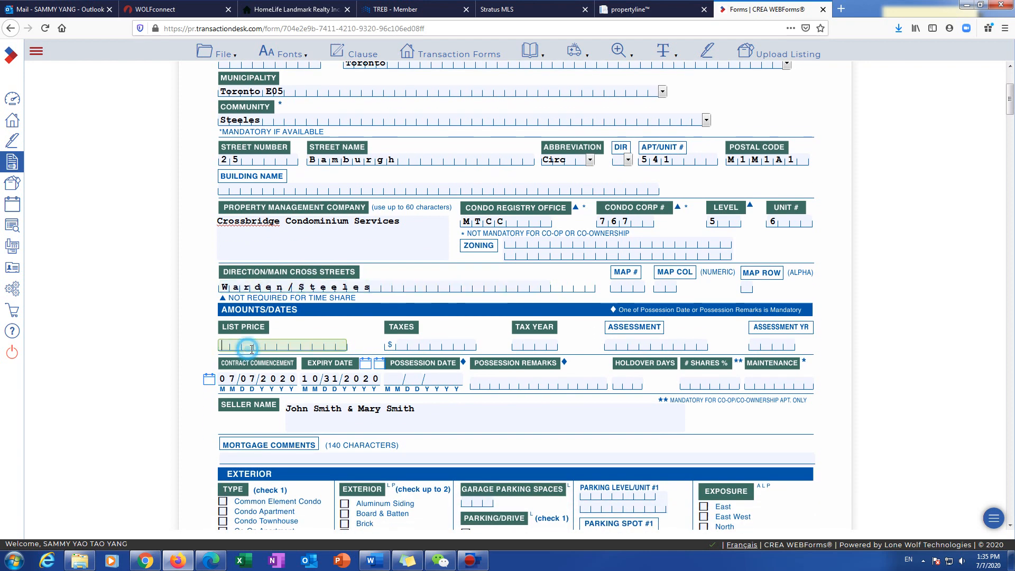
left_click(444, 345)
left_click(530, 345)
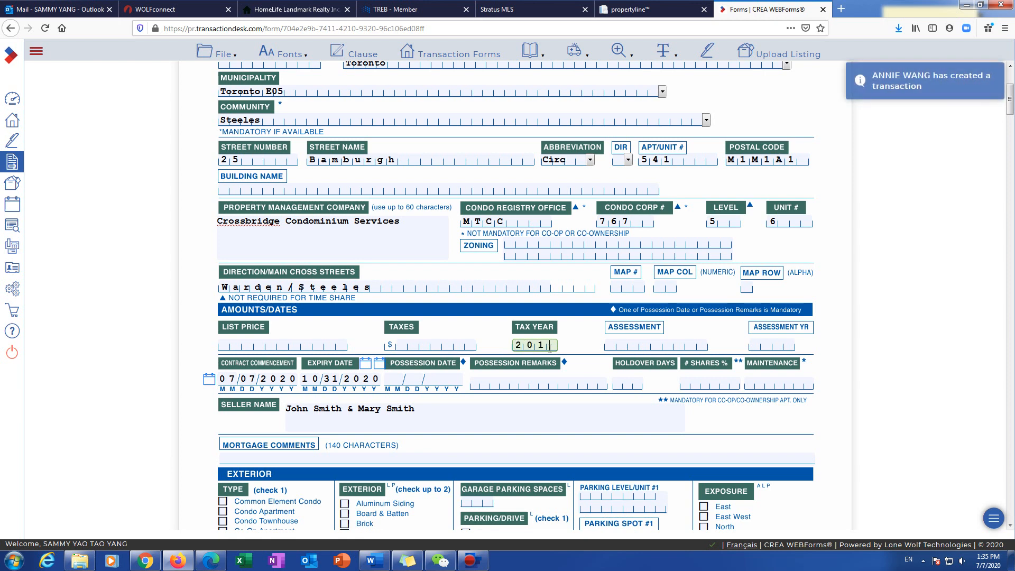
type("9")
left_click(433, 379)
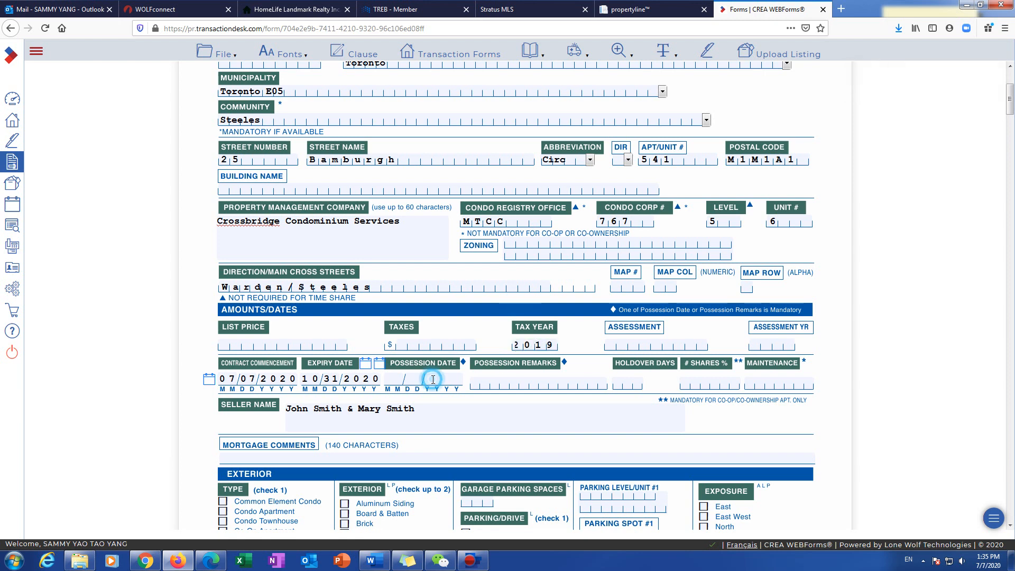
left_click(455, 412)
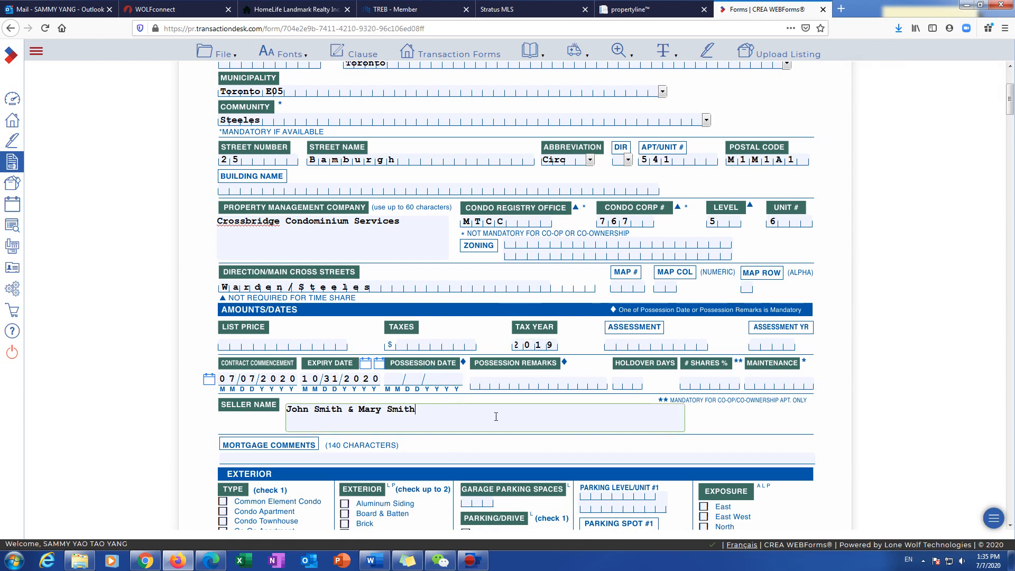
left_click(497, 381)
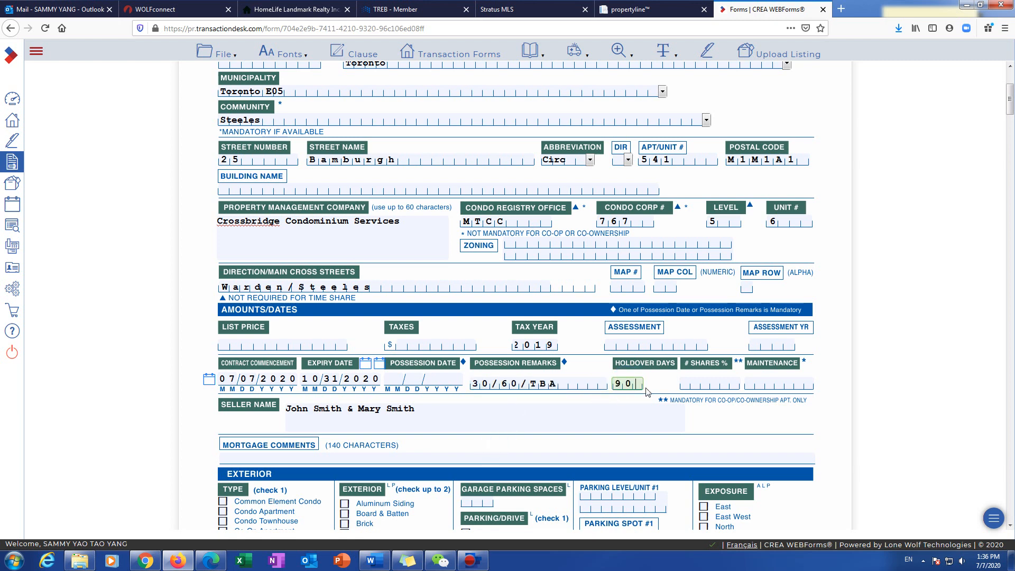
left_click(769, 381)
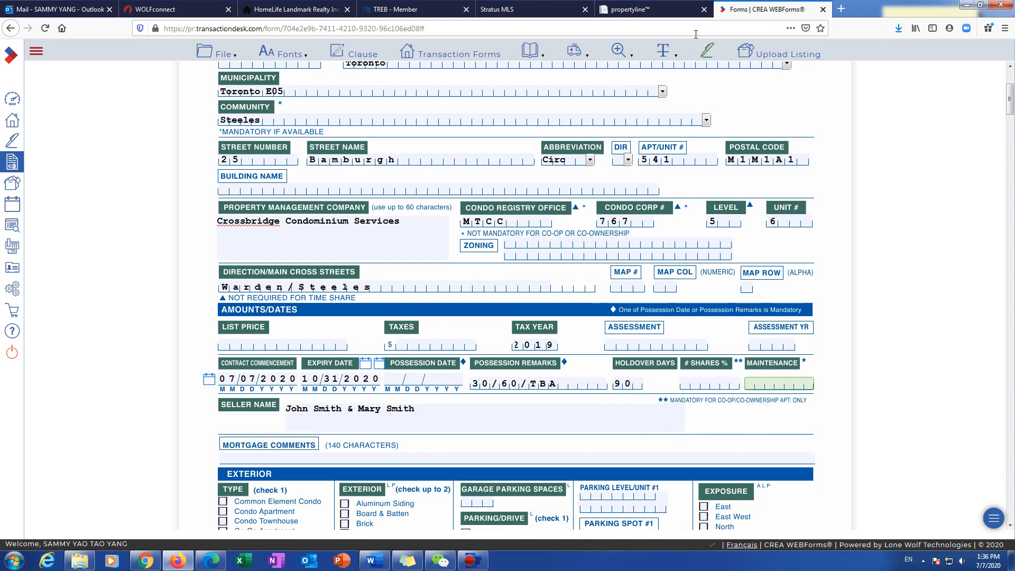
Step: Copy the $524.12 fee from Stratus MLS and enter Maintenance as 524.12 without the dollar sign
left_click(534, 10)
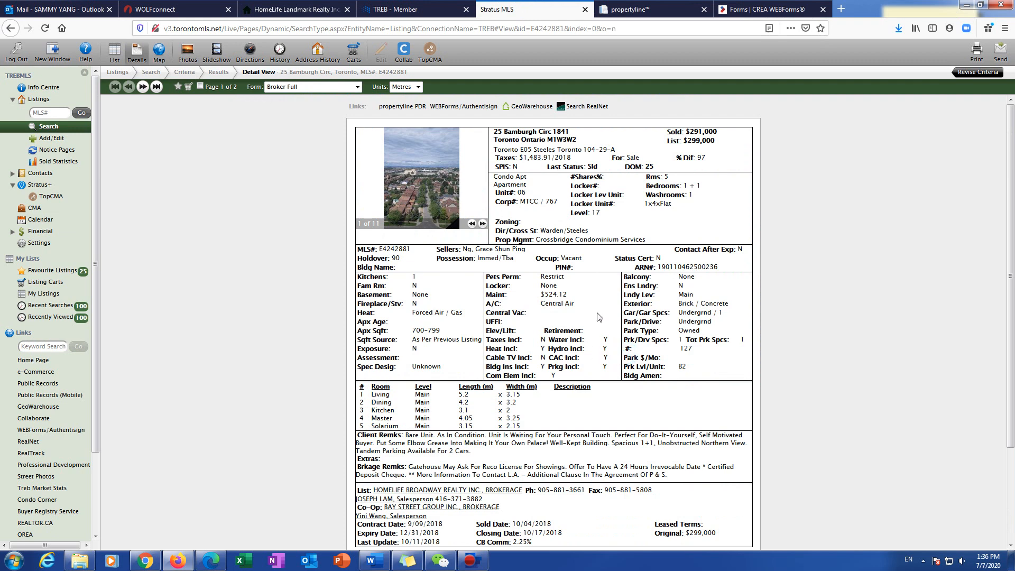
scroll(586, 340, "down", 3)
scroll(574, 353, "up", 3)
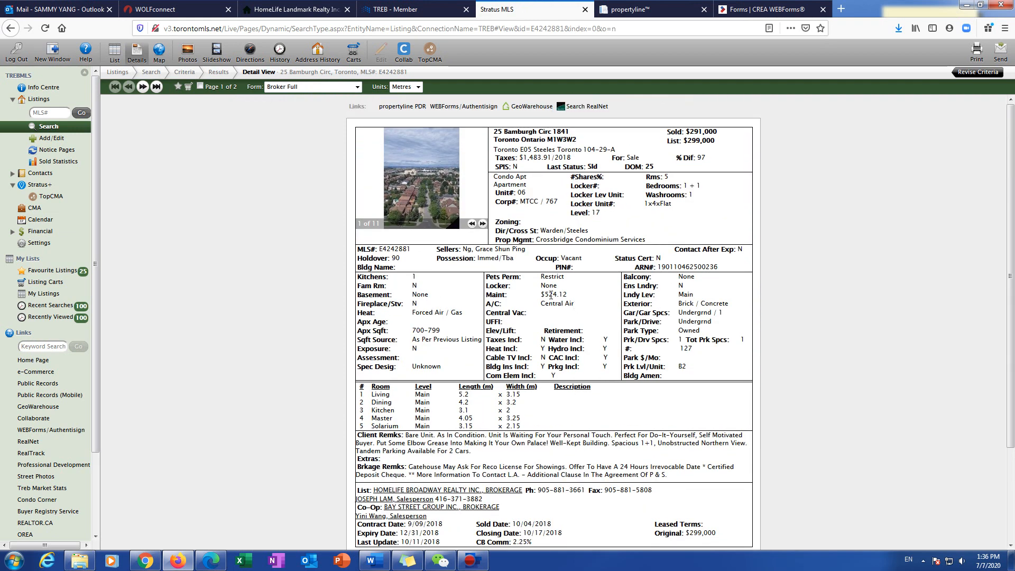
left_click_drag(566, 295, 543, 297)
right_click(544, 293)
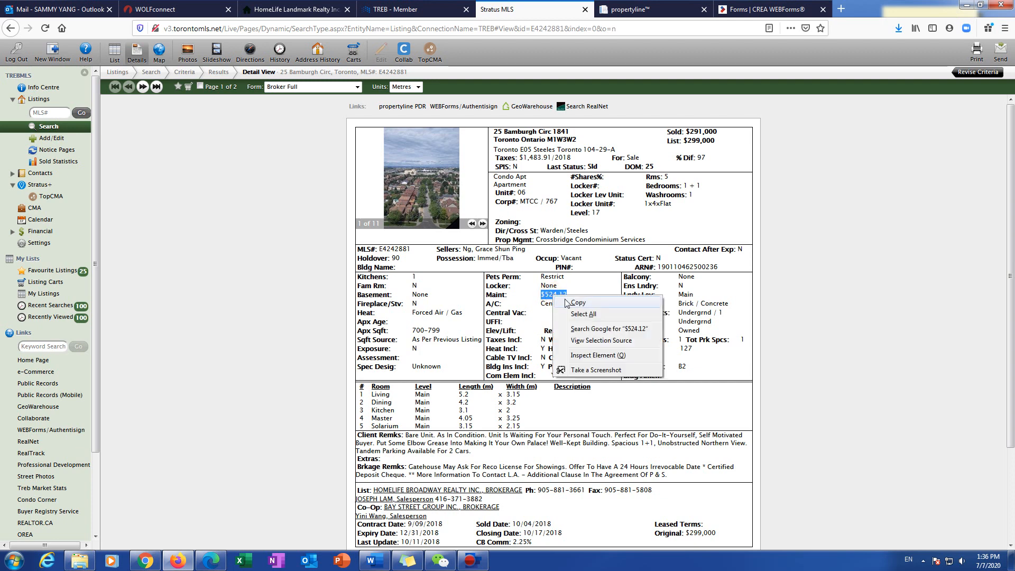
left_click(566, 302)
left_click(775, 11)
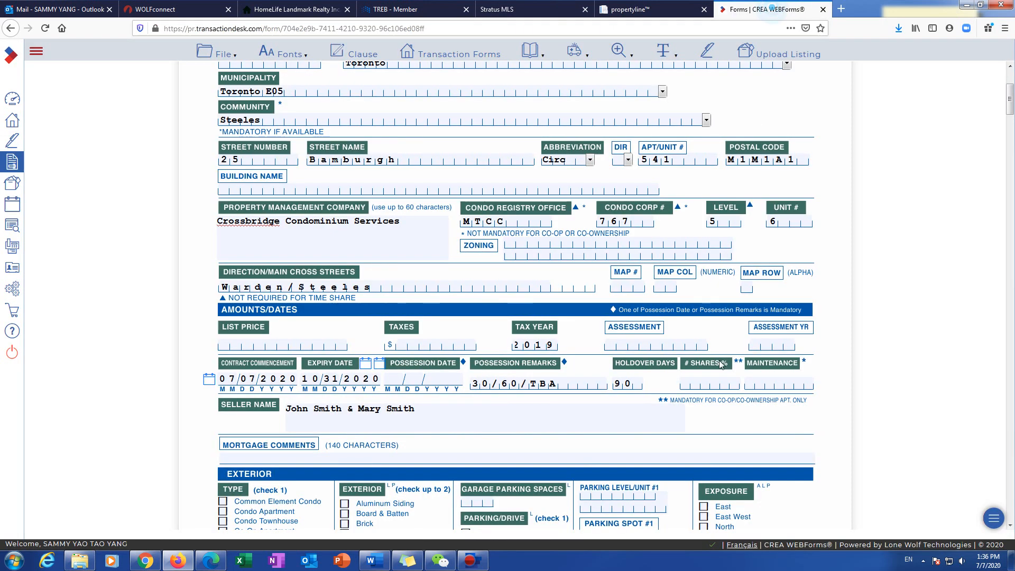
left_click(766, 382)
key("ctrl+v")
left_click_drag(758, 382, 708, 378)
key("BackSpace")
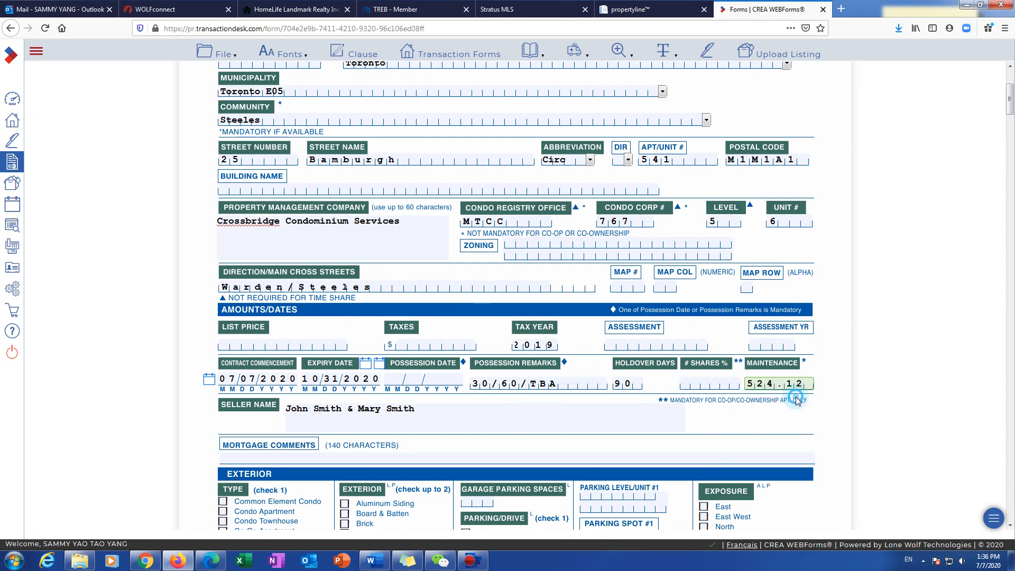
left_click(631, 452)
Step: Check Condo Apartment, Brick and Concrete exterior, Apartment style, and set 1 garage parking space
scroll(592, 458, "down", 3)
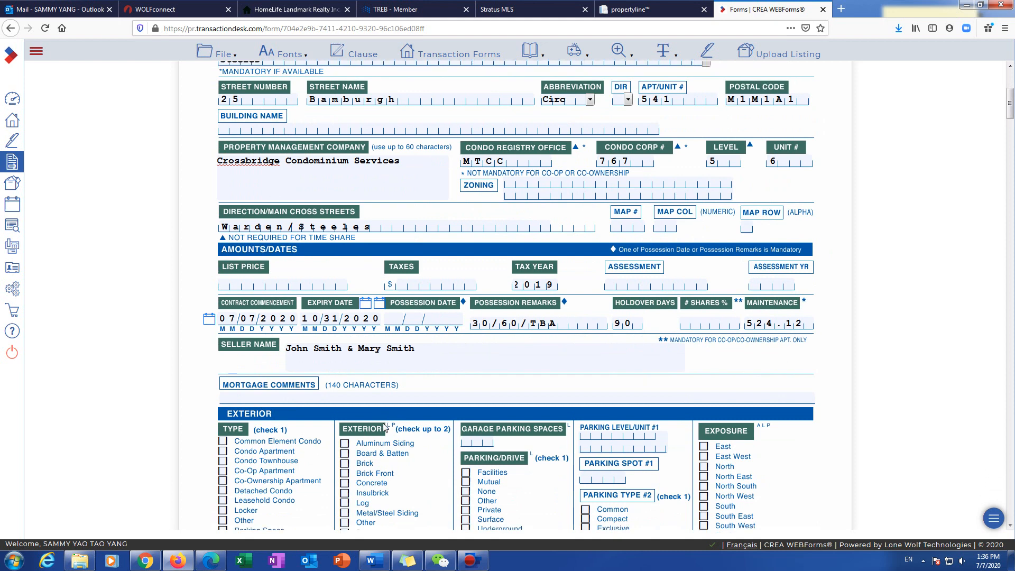
left_click(223, 397)
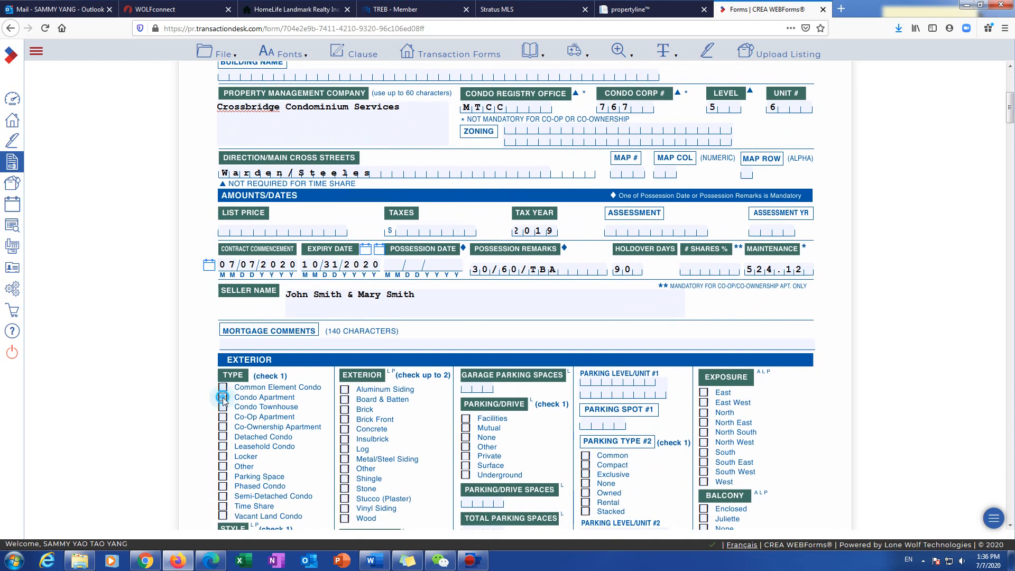
scroll(328, 466, "down", 1)
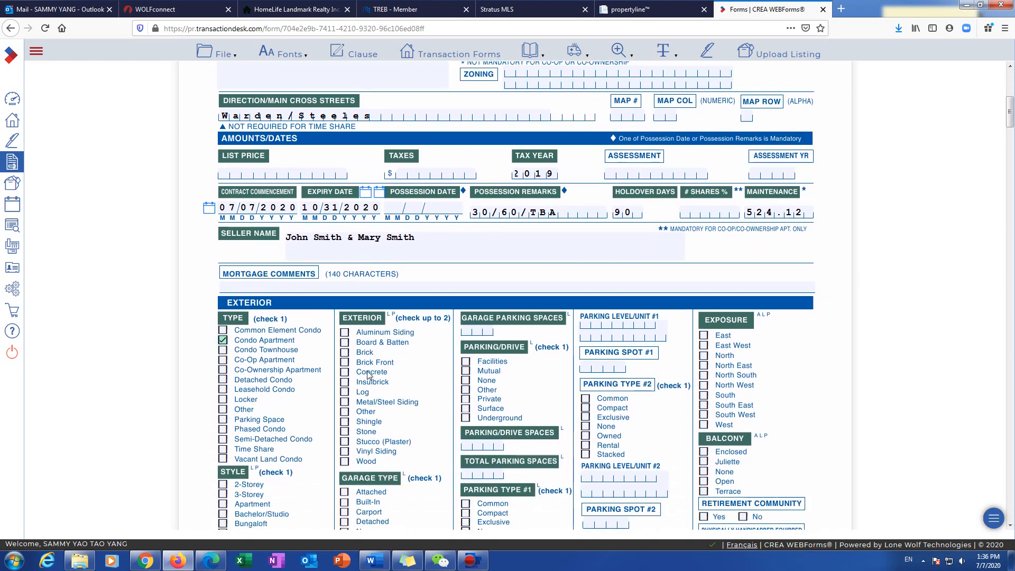
left_click(344, 352)
left_click(345, 372)
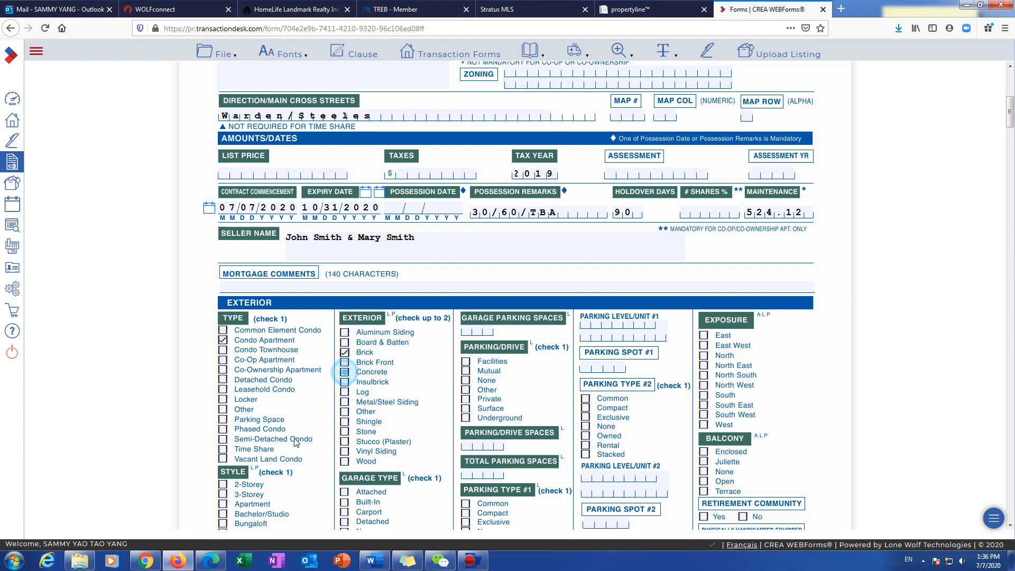
scroll(256, 461, "down", 2)
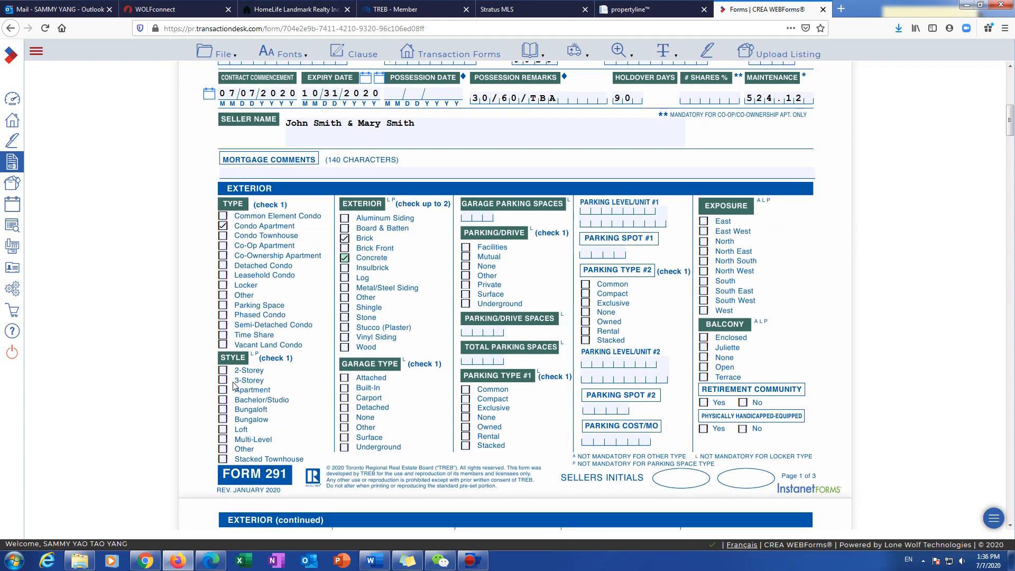
left_click(223, 389)
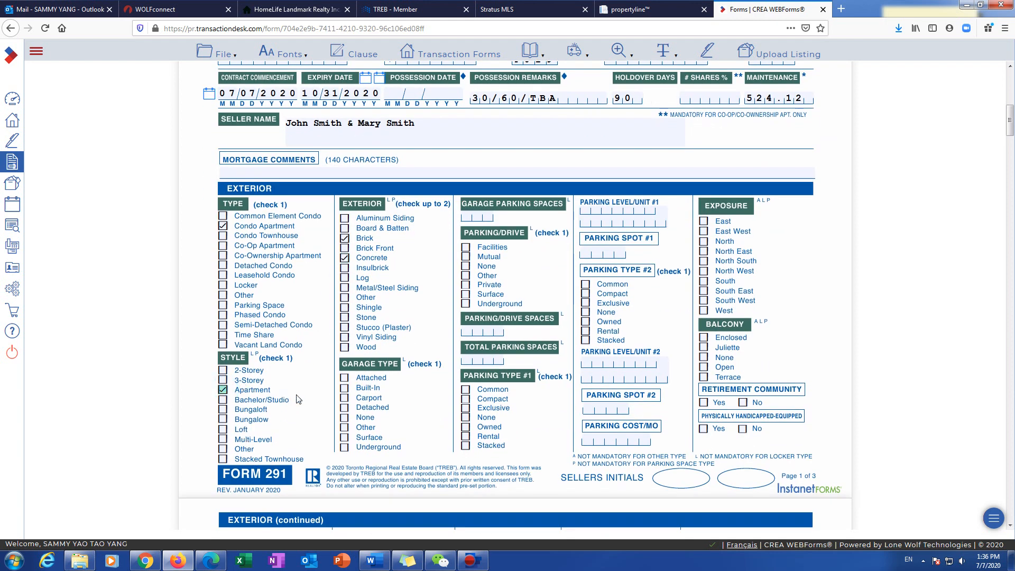
left_click(482, 216)
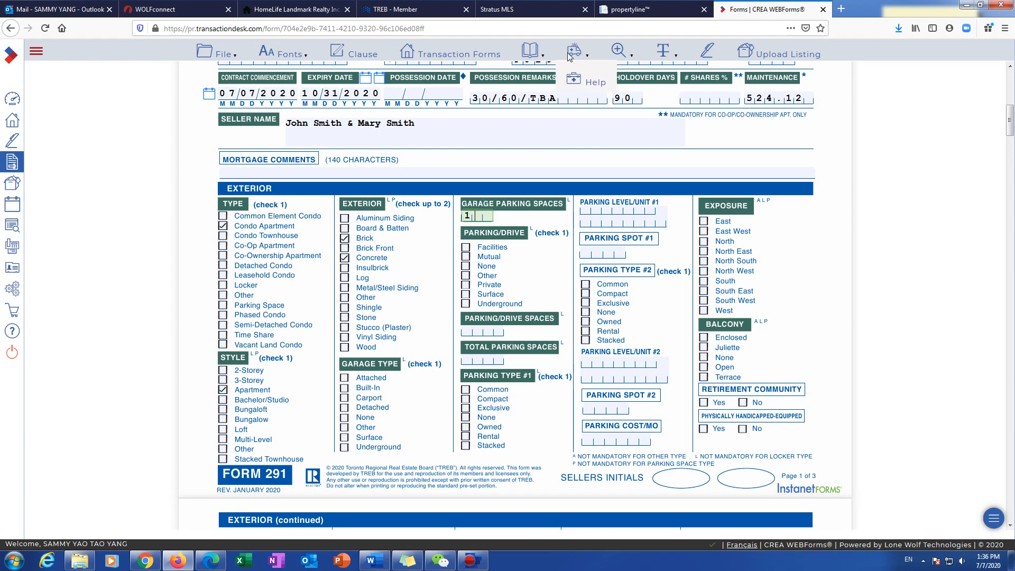
left_click(635, 9)
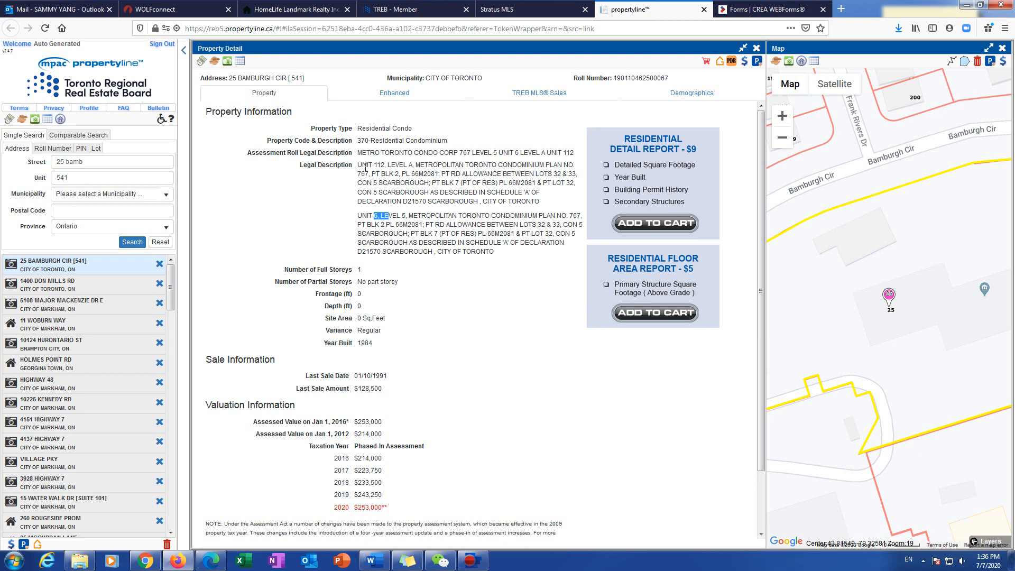
Step: Verify 1 garage space in propertyline's Enhanced details, then return to the listing form
left_click_drag(366, 166, 421, 165)
left_click(439, 165)
left_click(394, 93)
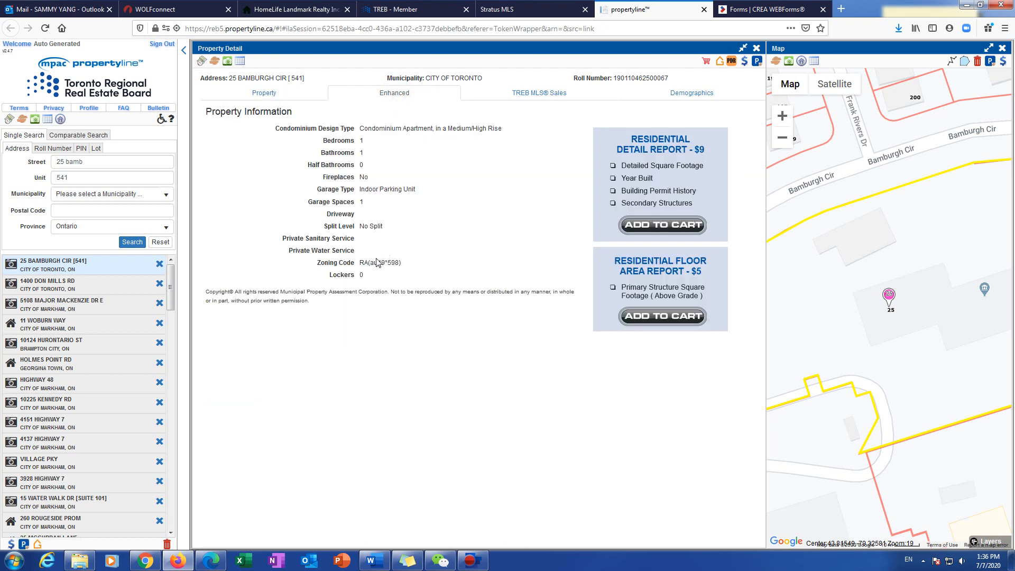
left_click_drag(348, 203, 372, 211)
left_click(279, 91)
left_click(767, 9)
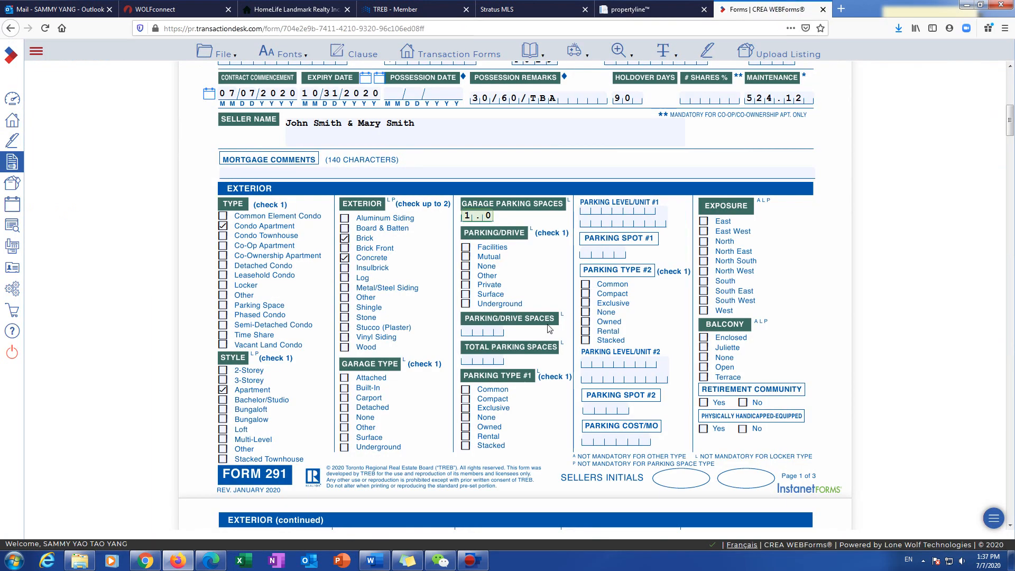
Step: Record underground, owned parking with 1 parking/drive space and 1 total parking space
left_click(465, 304)
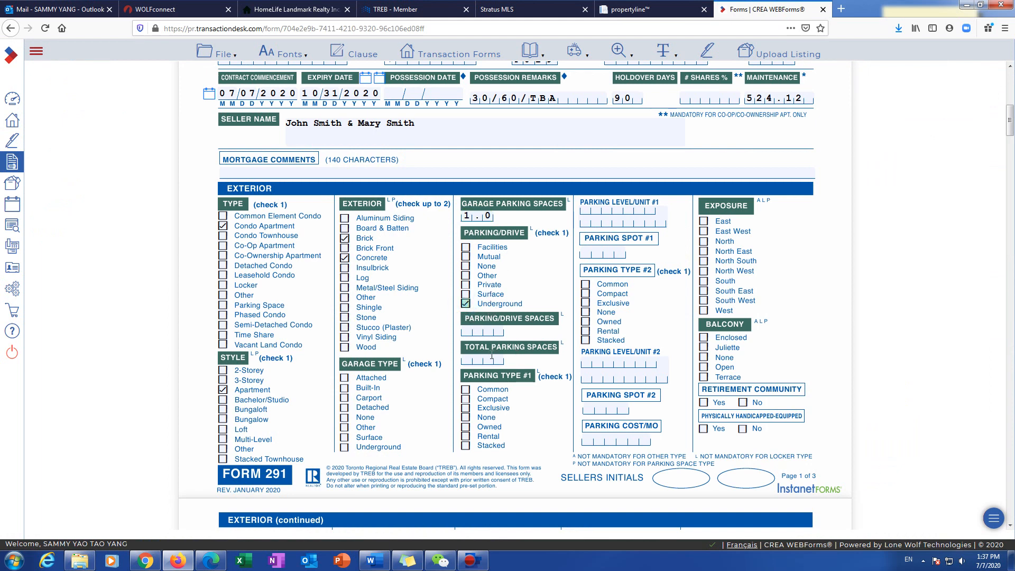
left_click(493, 330)
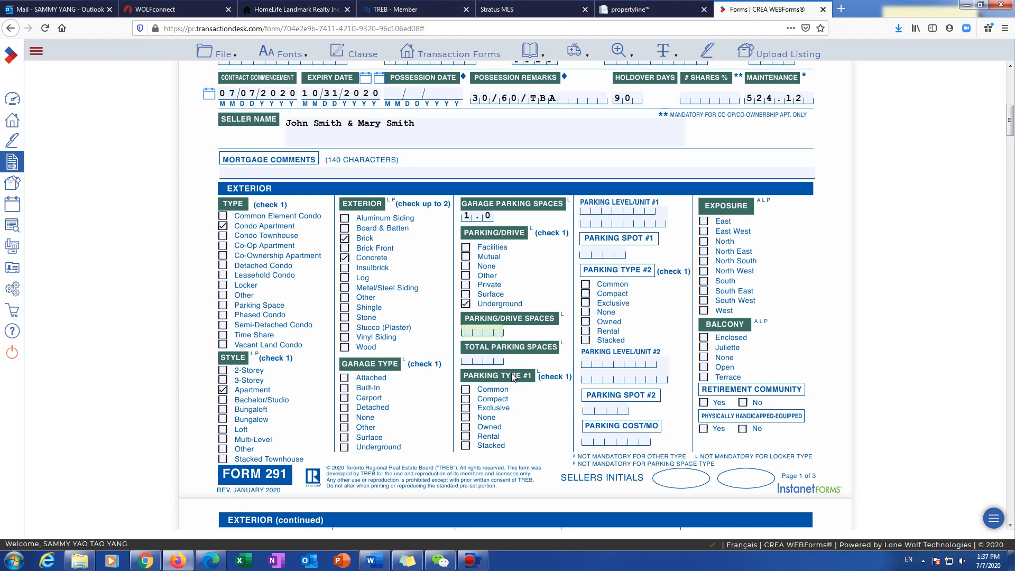
left_click(491, 360)
type("1")
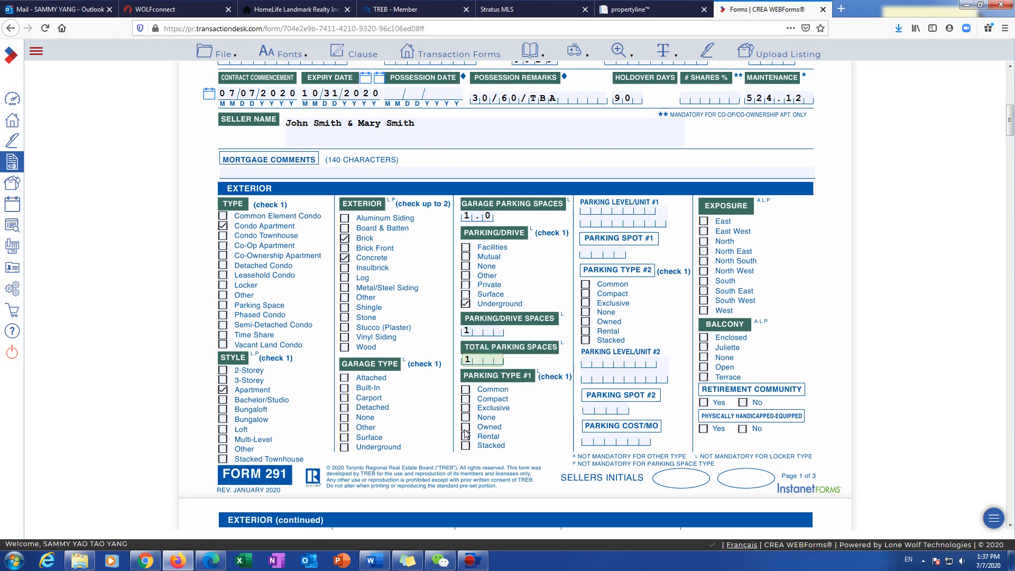
left_click(549, 439)
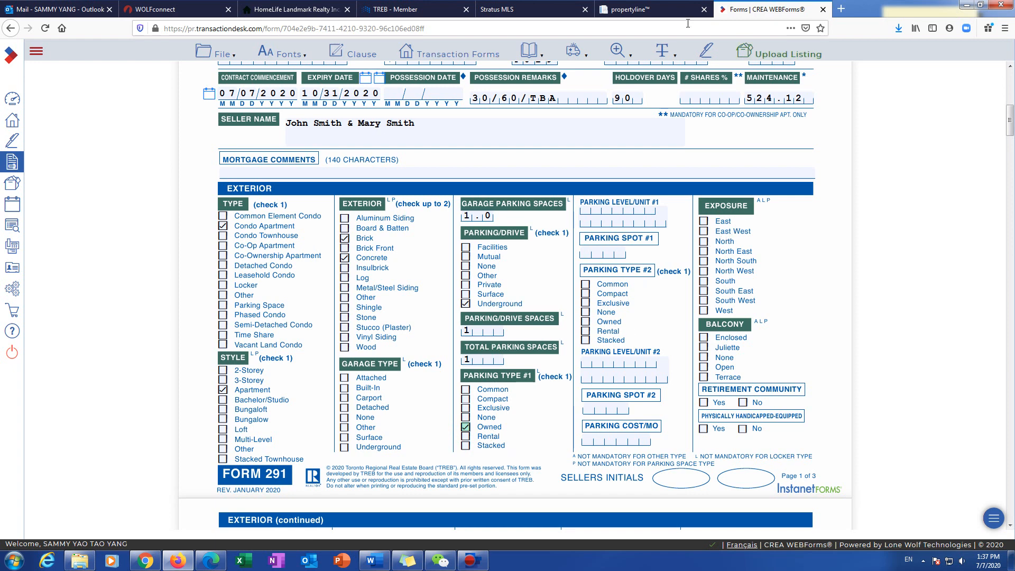
Step: Look up the listing's exposure on MLS and set Exposure to North
left_click(521, 9)
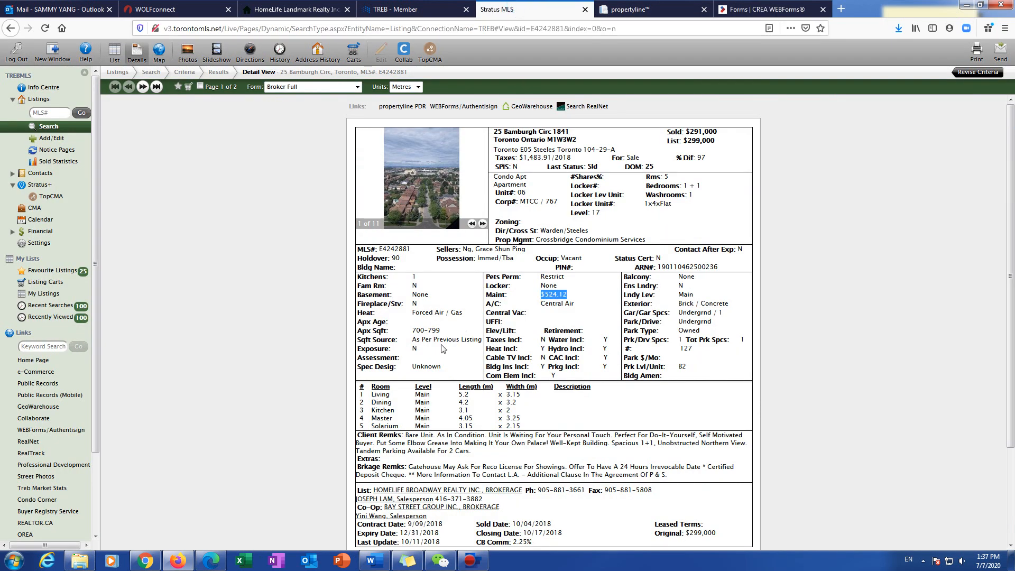
left_click(425, 349)
left_click(376, 353)
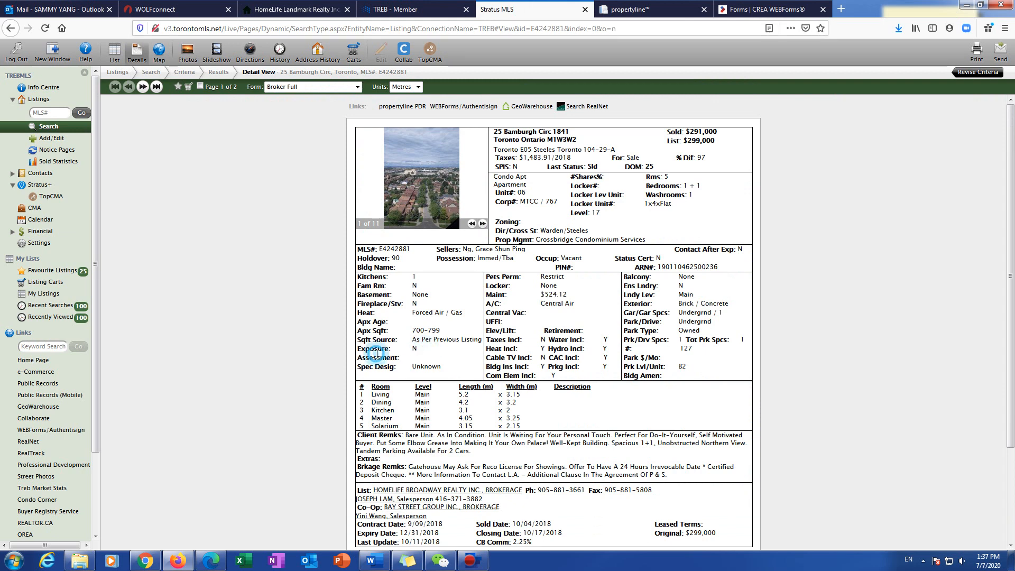
left_click(739, 11)
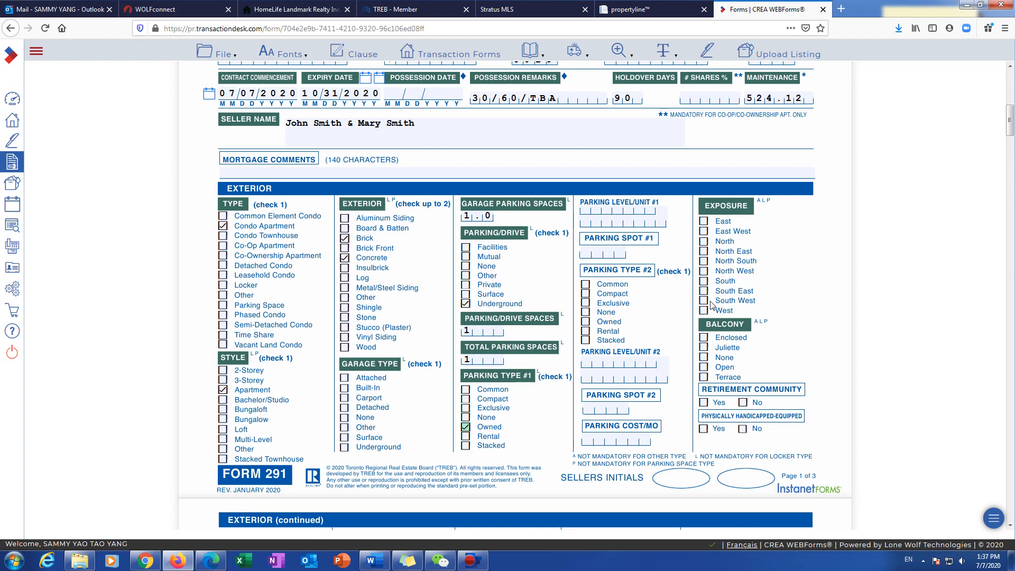
left_click(704, 243)
Step: Check the MLS balcony value and set Balcony to None
left_click(507, 9)
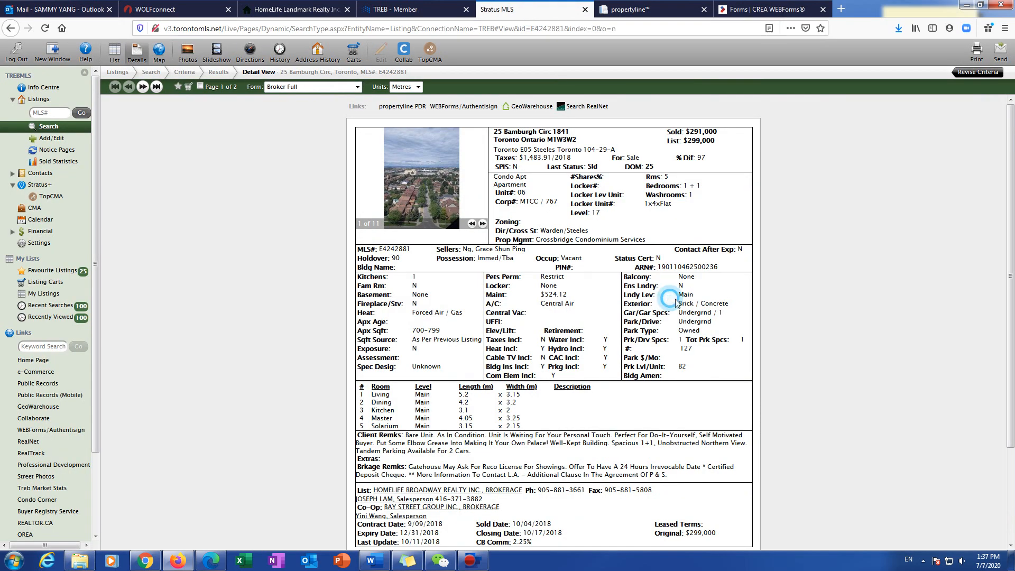
double_click(686, 277)
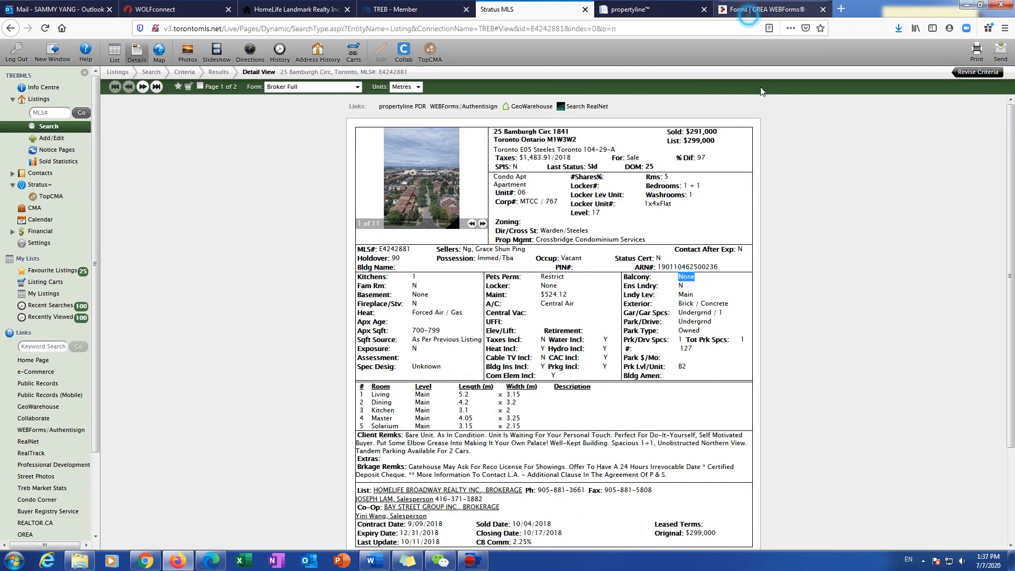
left_click(766, 9)
left_click(704, 368)
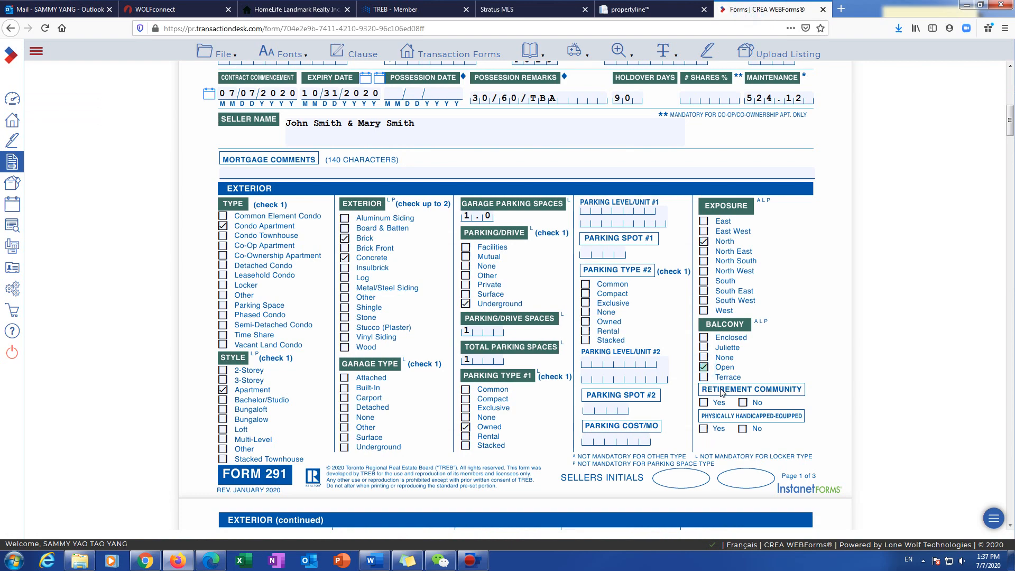
left_click(704, 358)
scroll(582, 293, "down", 3)
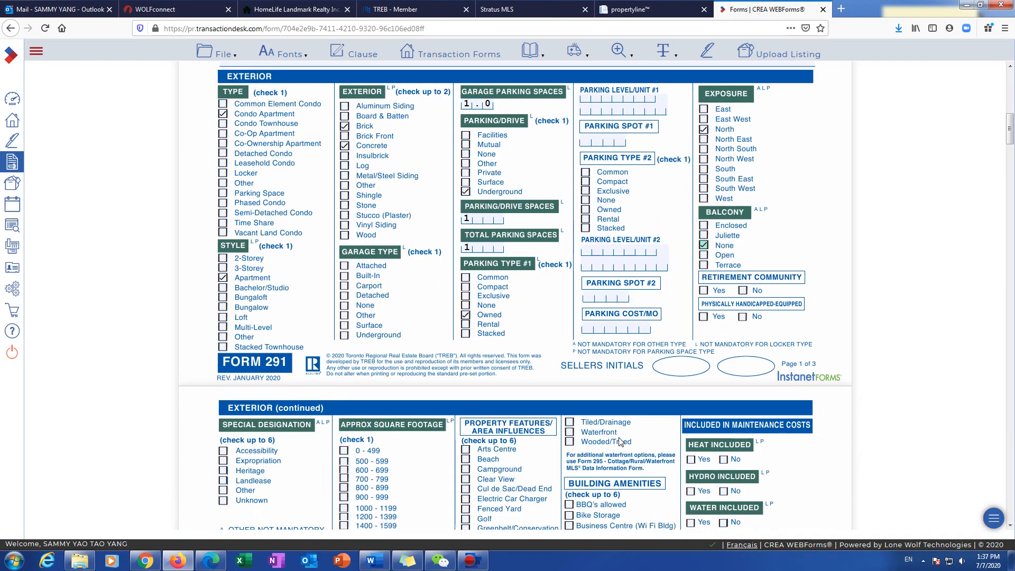
scroll(521, 309, "up", 15)
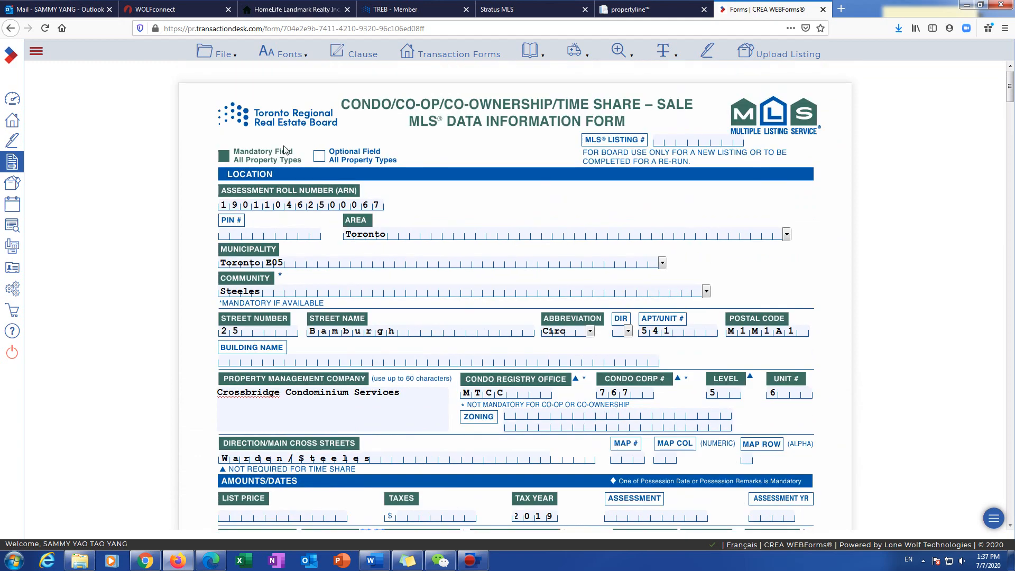
scroll(239, 305, "down", 10)
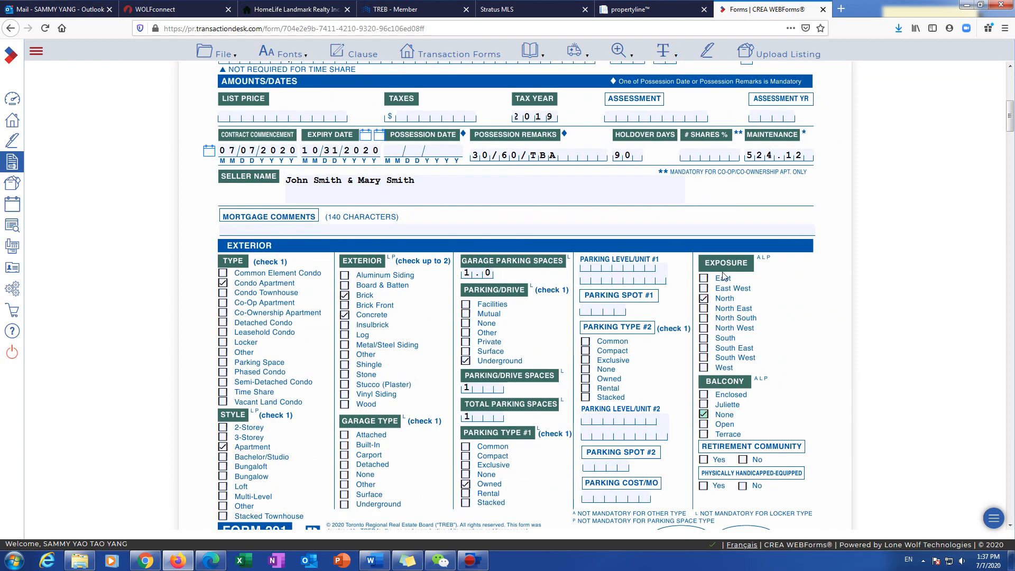
scroll(545, 338, "down", 3)
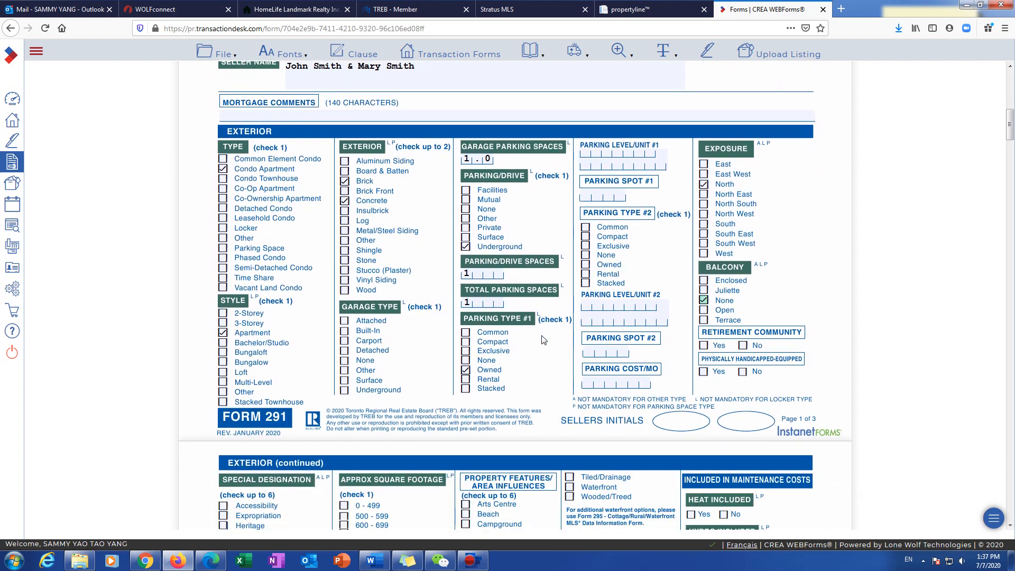
scroll(544, 339, "down", 3)
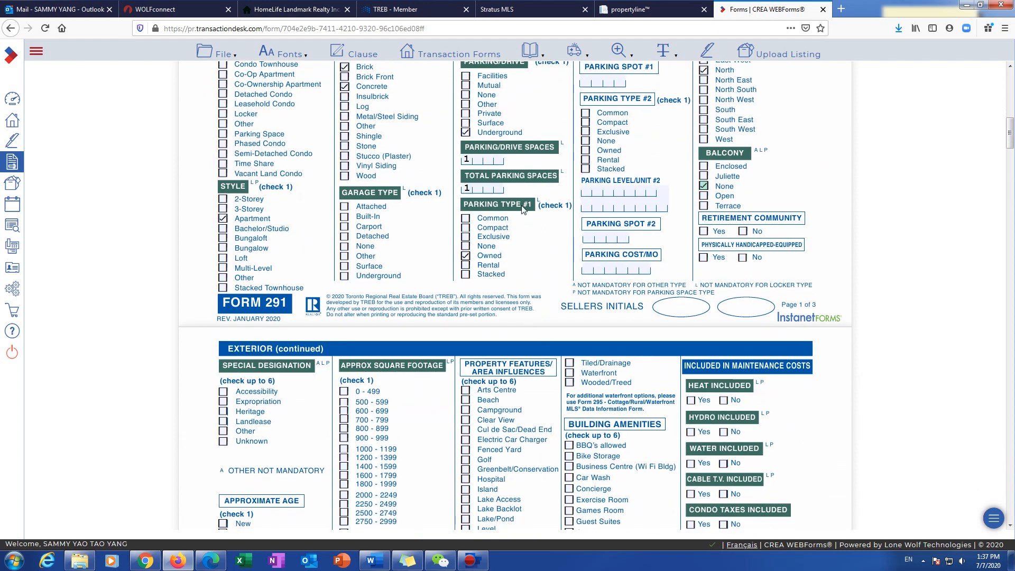
Step: Set Special Designation to Unknown
scroll(238, 416, "down", 1)
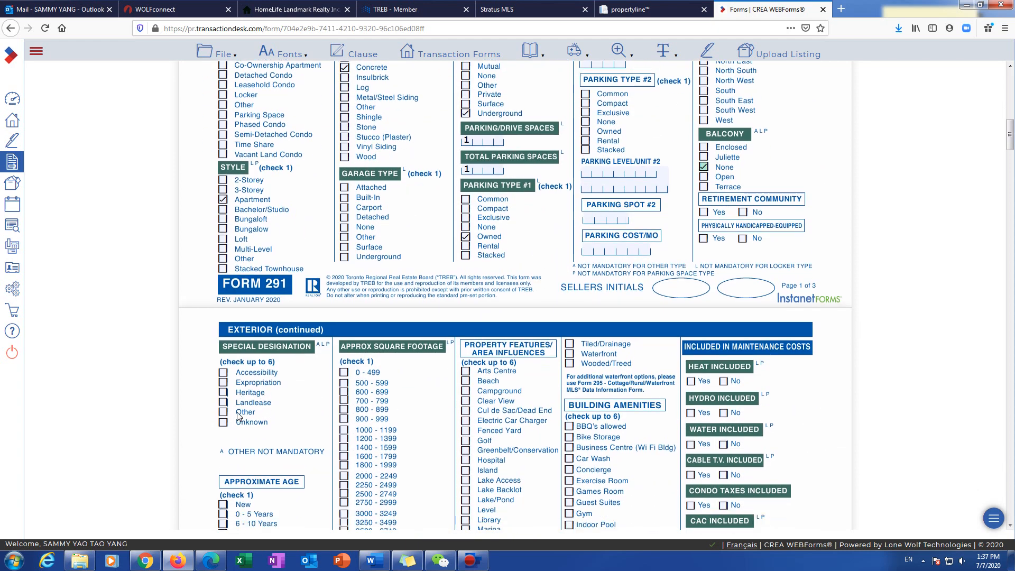
scroll(238, 416, "down", 4)
left_click(223, 270)
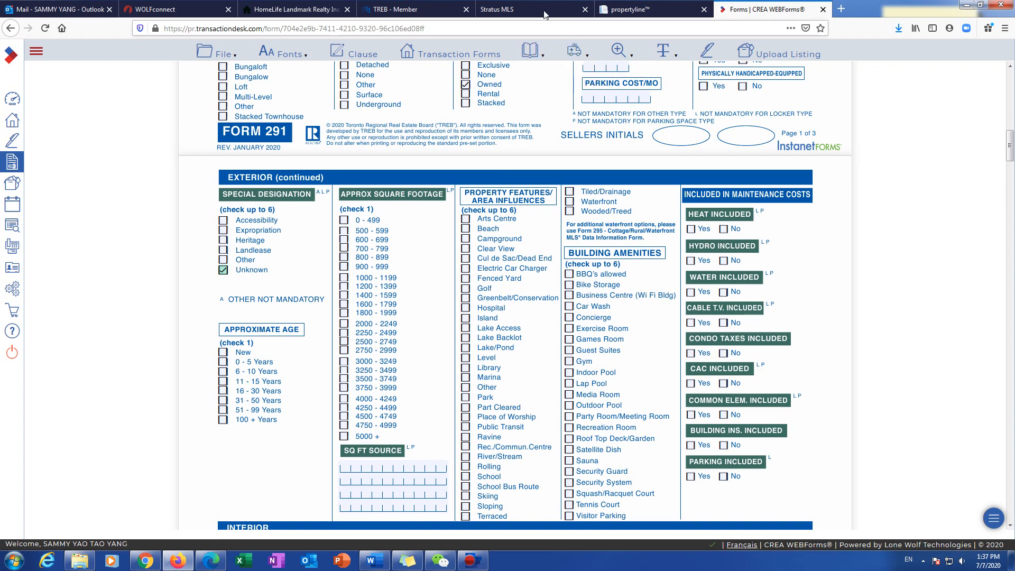
Step: Check Apx Sqft on the MLS listing and select 700 - 799 square footage
left_click(502, 9)
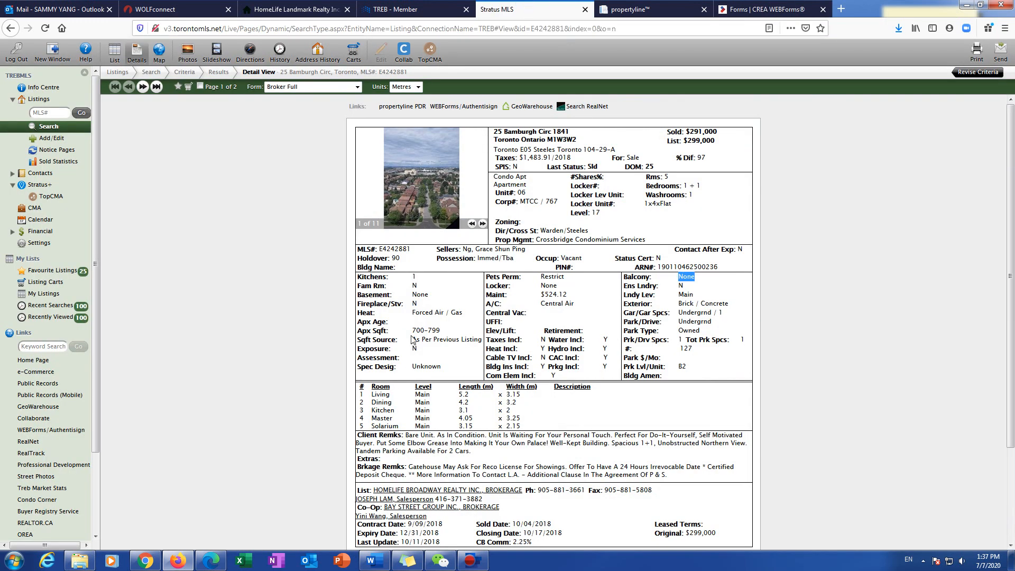
left_click_drag(412, 330, 448, 332)
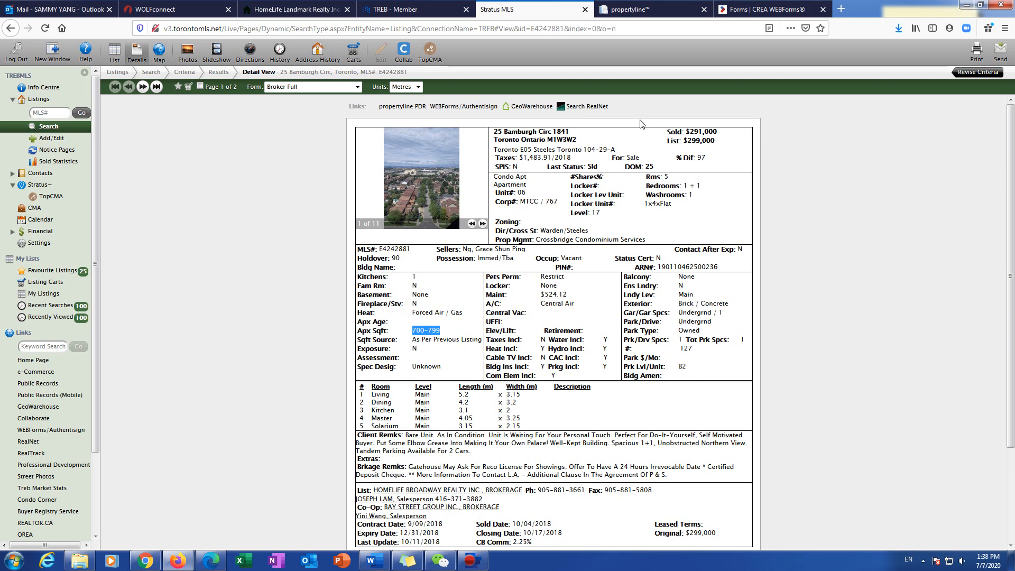
left_click(766, 9)
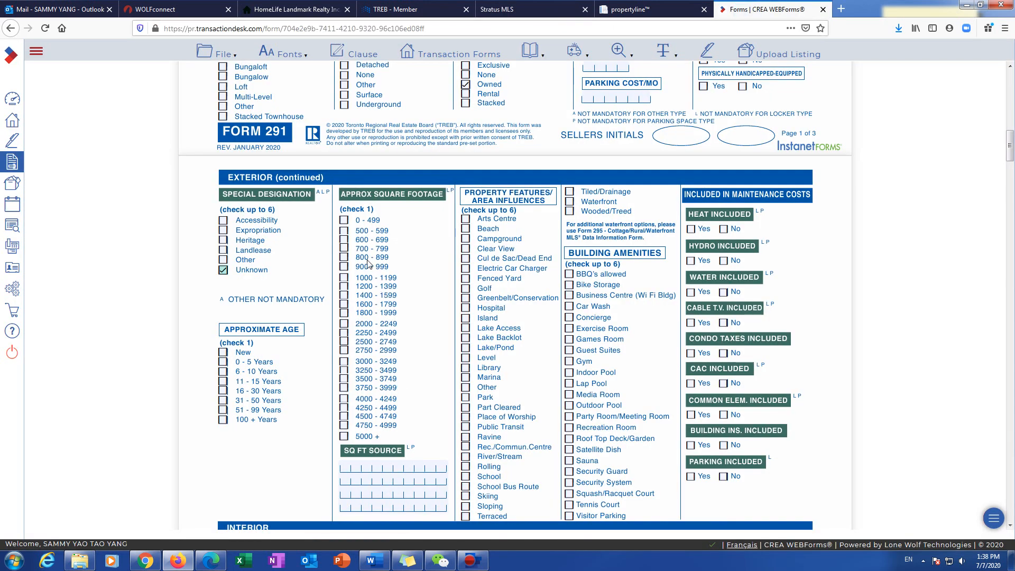
left_click(345, 249)
scroll(375, 400, "down", 2)
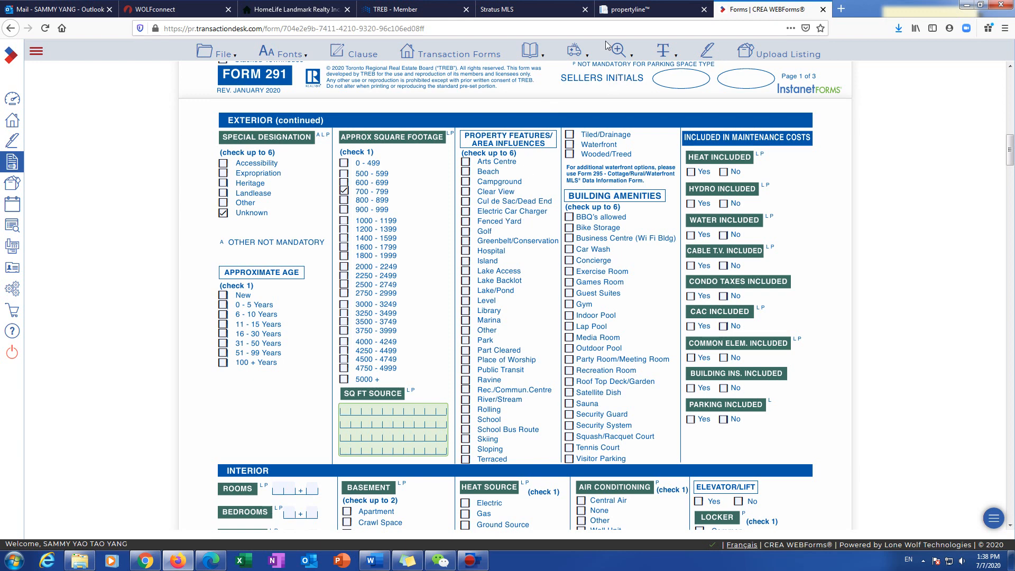
left_click(608, 11)
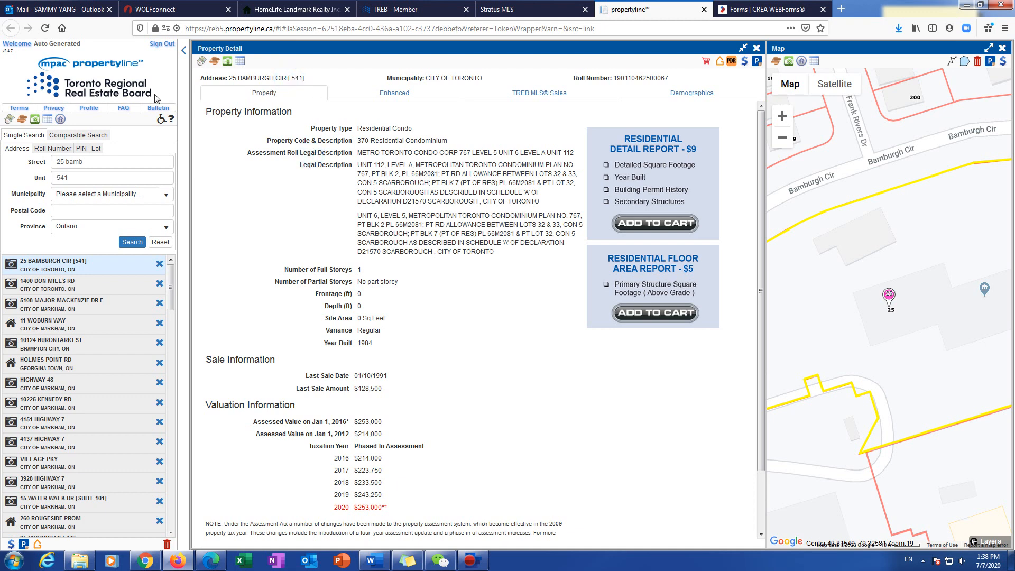
left_click(746, 62)
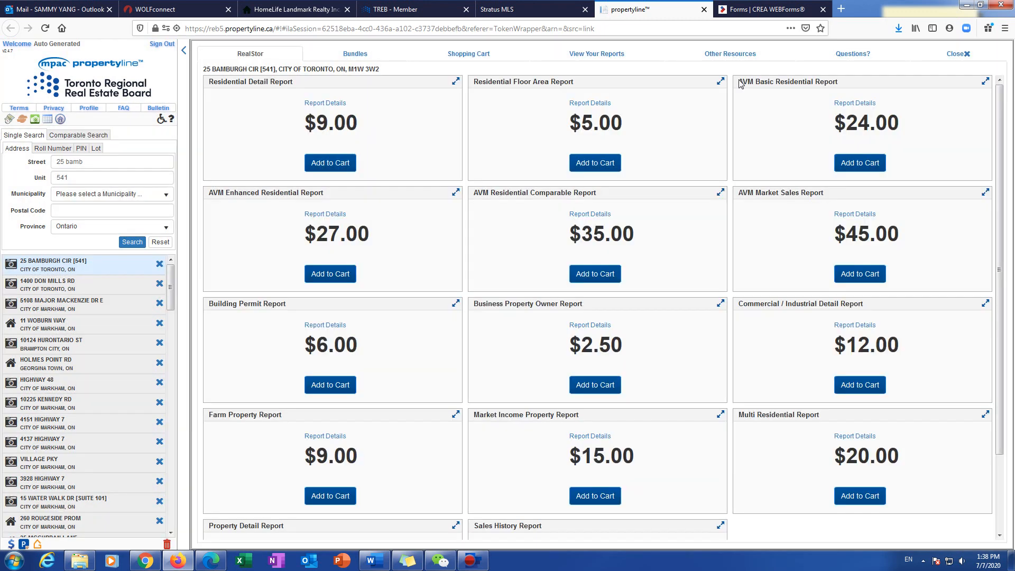
left_click(591, 106)
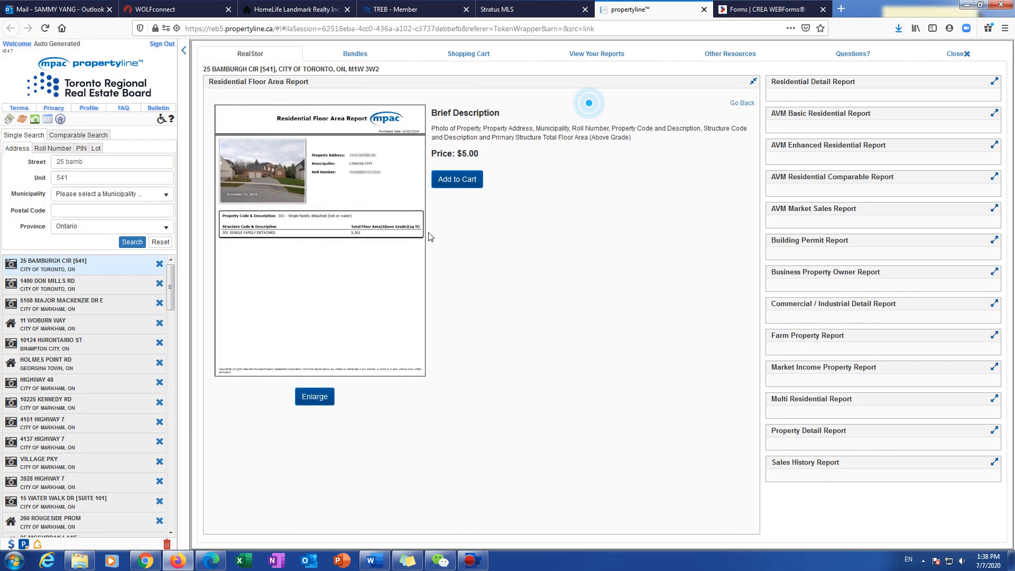
left_click(316, 397)
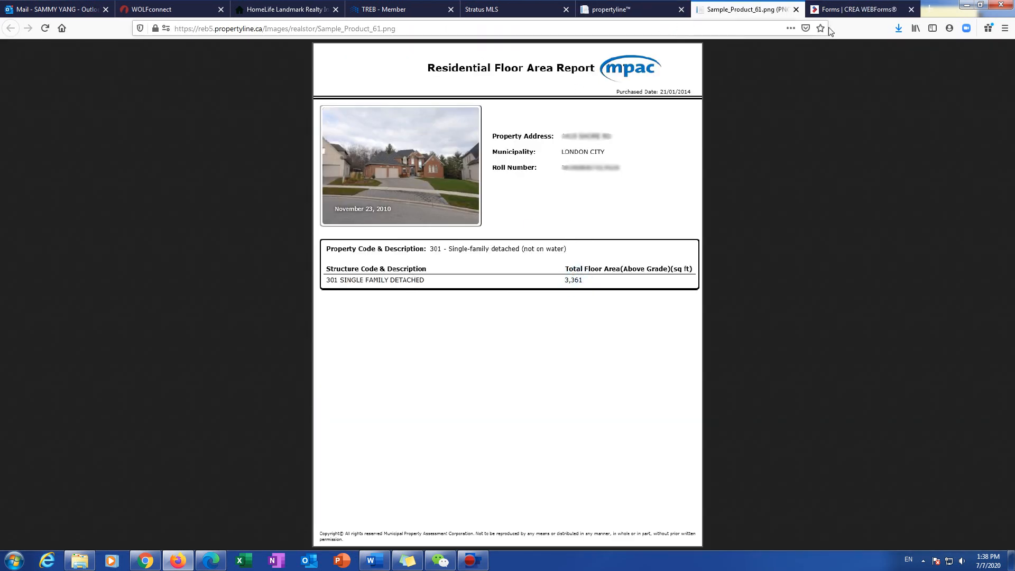
left_click(796, 9)
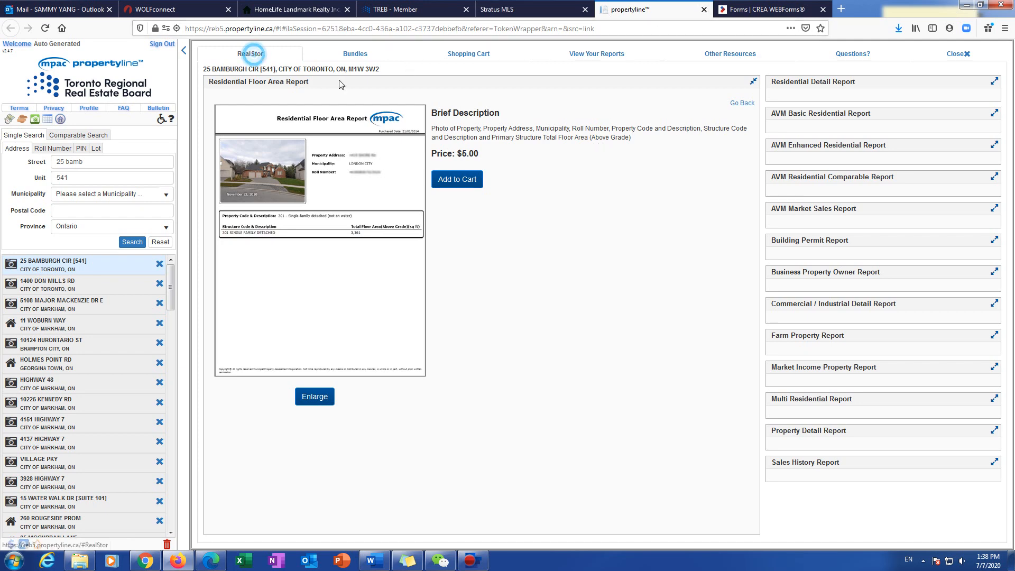
left_click(255, 54)
left_click(958, 54)
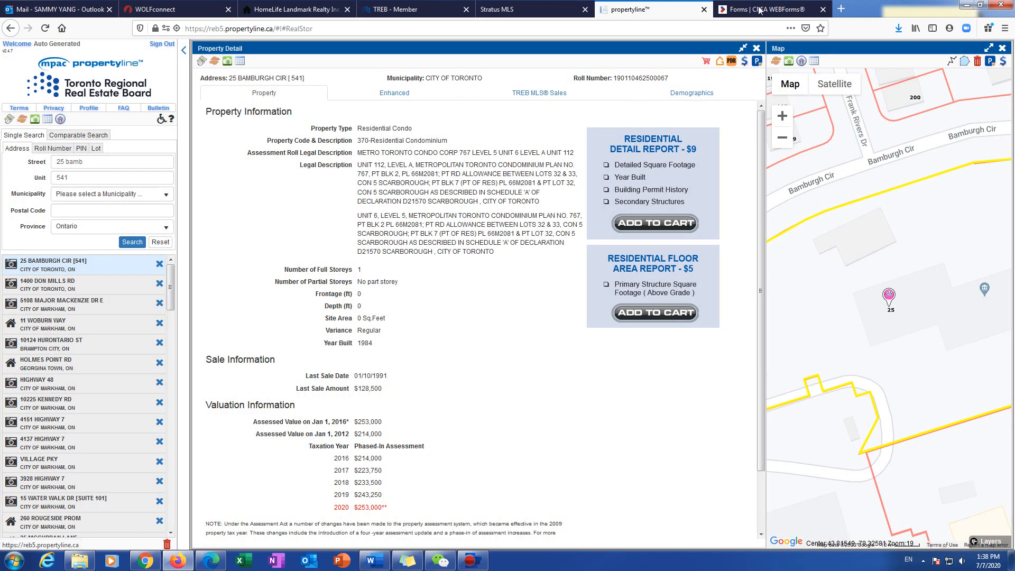
left_click(767, 9)
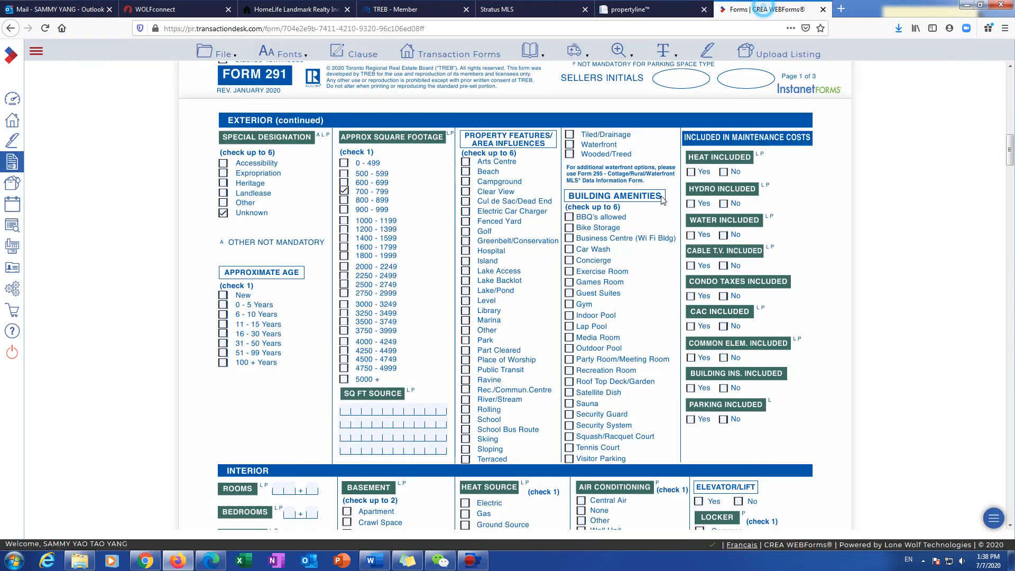
Step: Enter AS PER MPAC as the SQ FT source and mark heat as included in maintenance
left_click(401, 411)
type("aS")
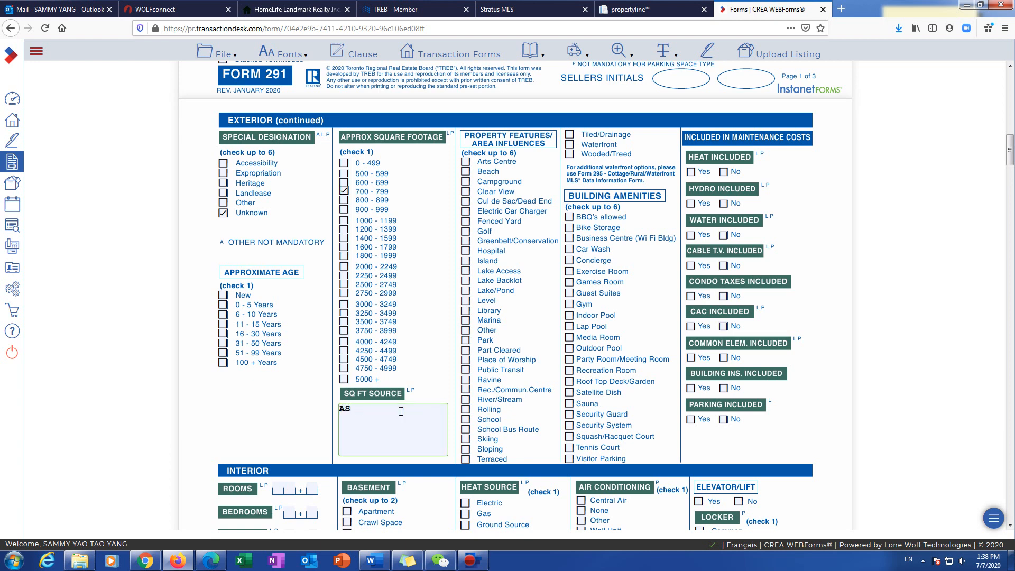
type(" PER MPAC")
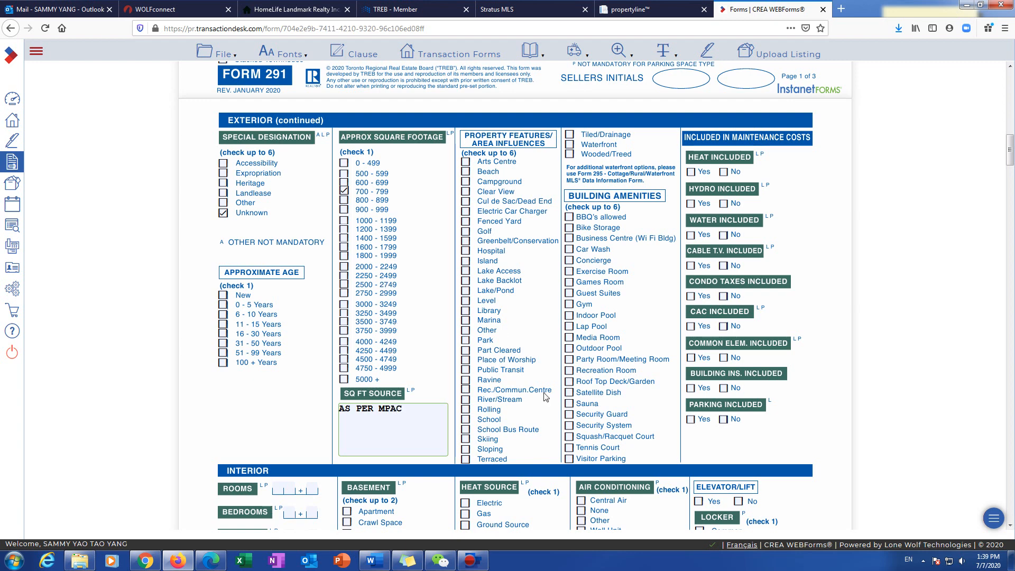
left_click(691, 174)
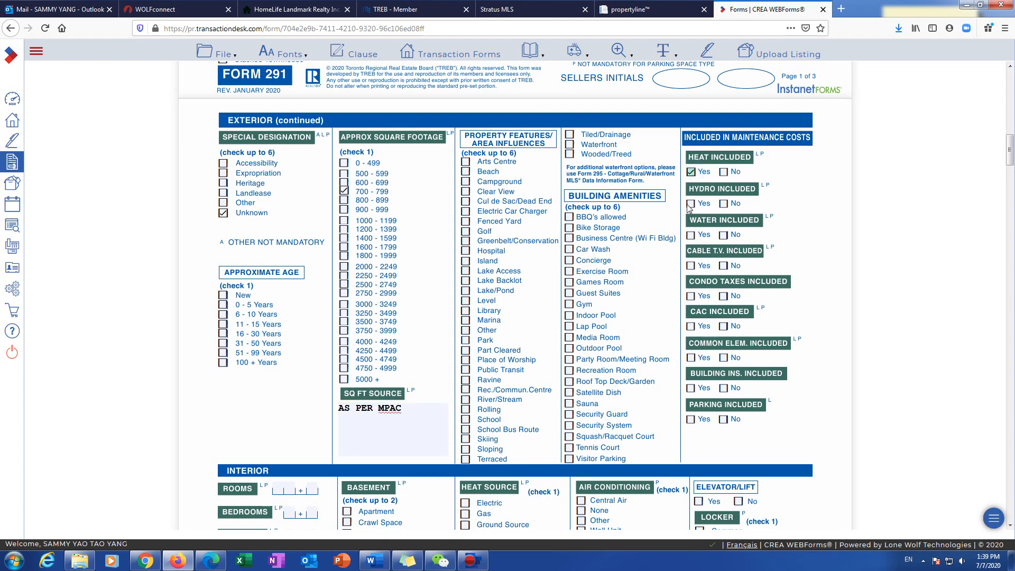
left_click(556, 14)
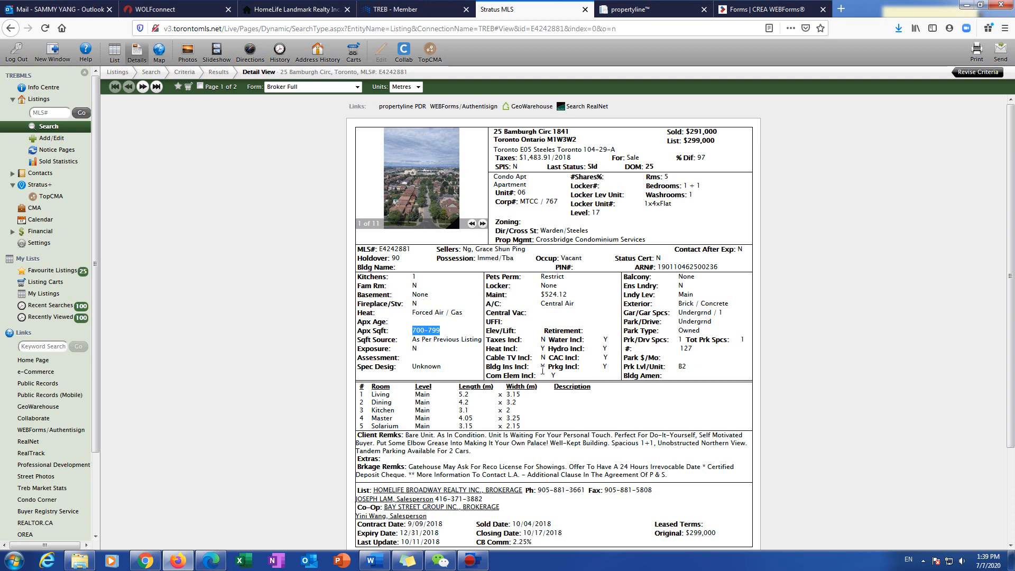
left_click(761, 9)
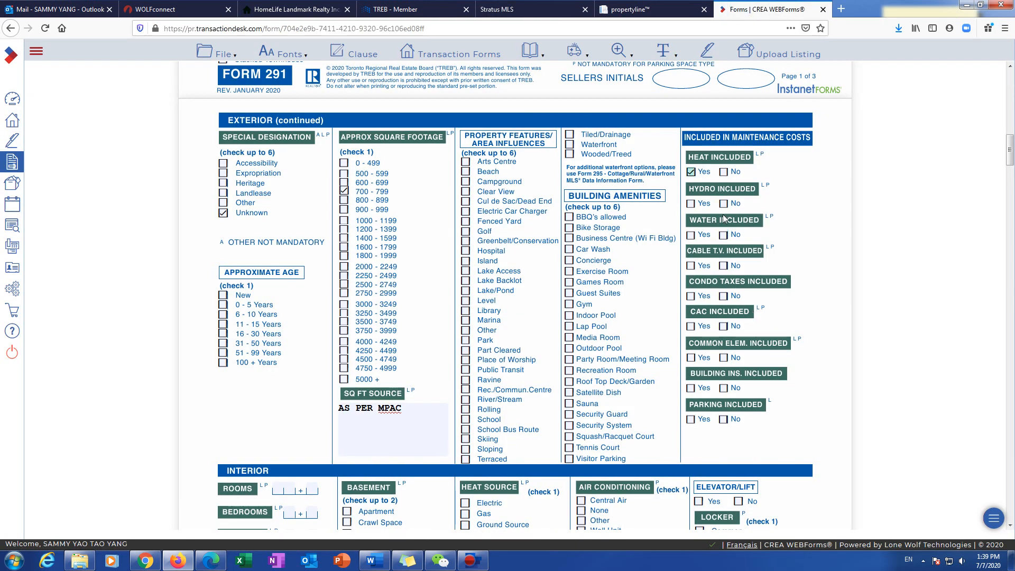
left_click(587, 17)
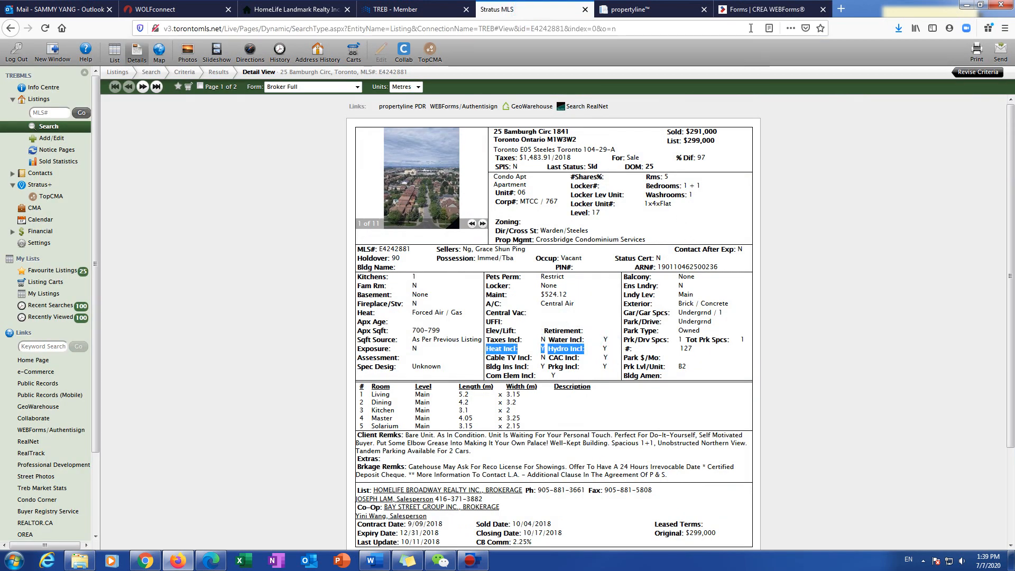
left_click(761, 9)
Step: Mark hydro, water, condo taxes, CAC, common elements, building insurance and parking included; cable TV excluded
left_click(689, 205)
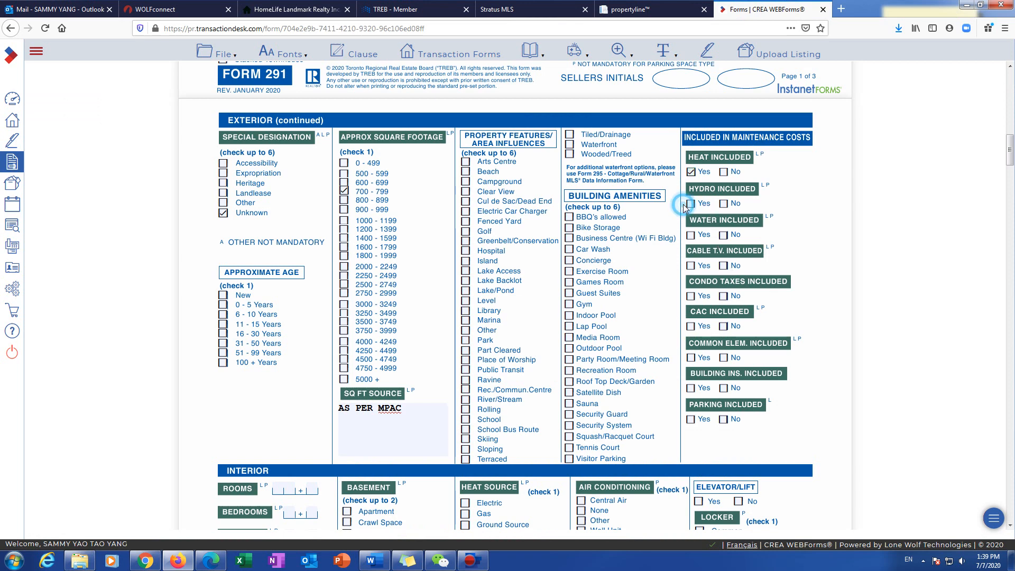
left_click(691, 235)
left_click(724, 267)
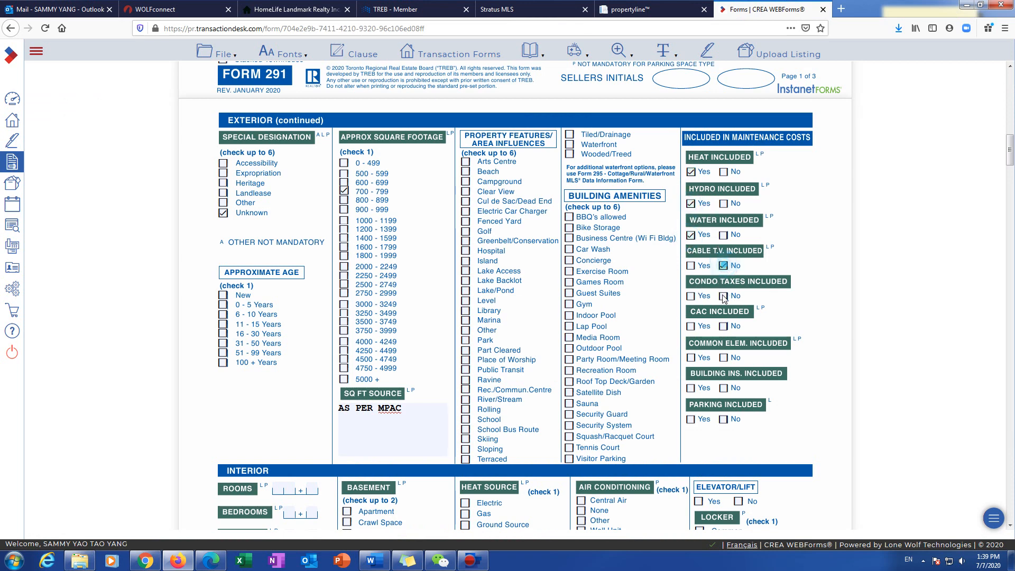
left_click(691, 297)
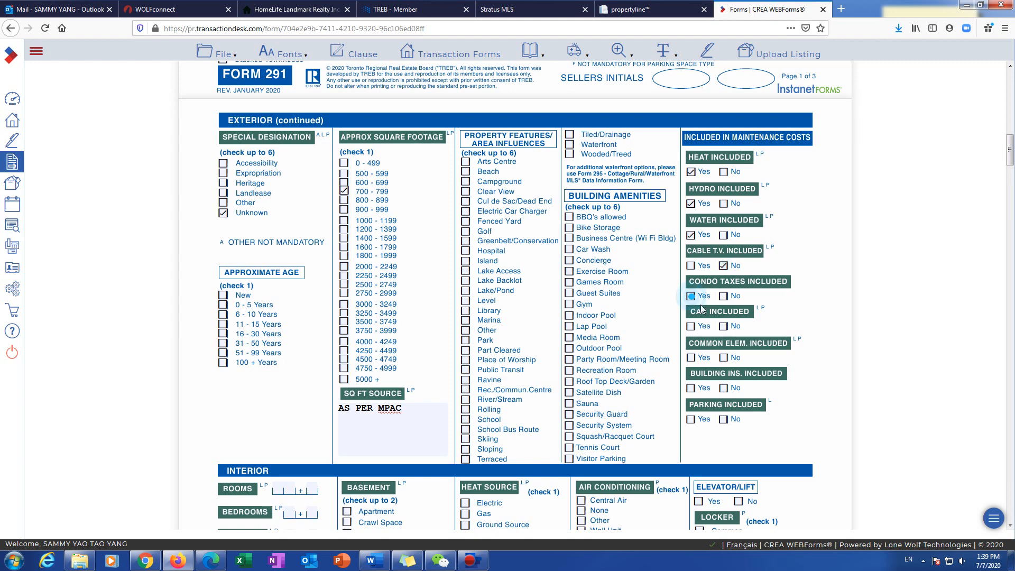
left_click(691, 326)
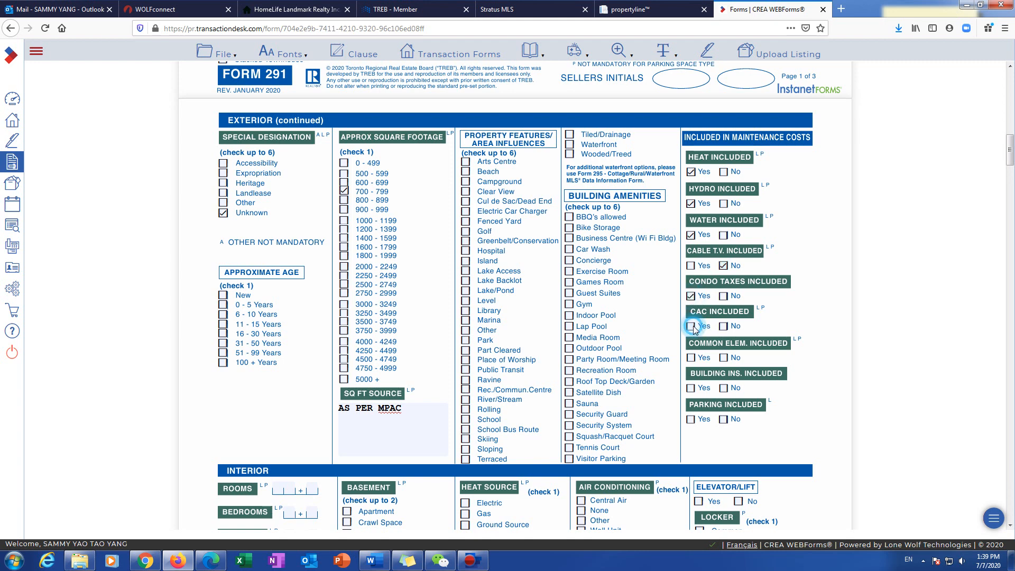
left_click(691, 358)
left_click(691, 390)
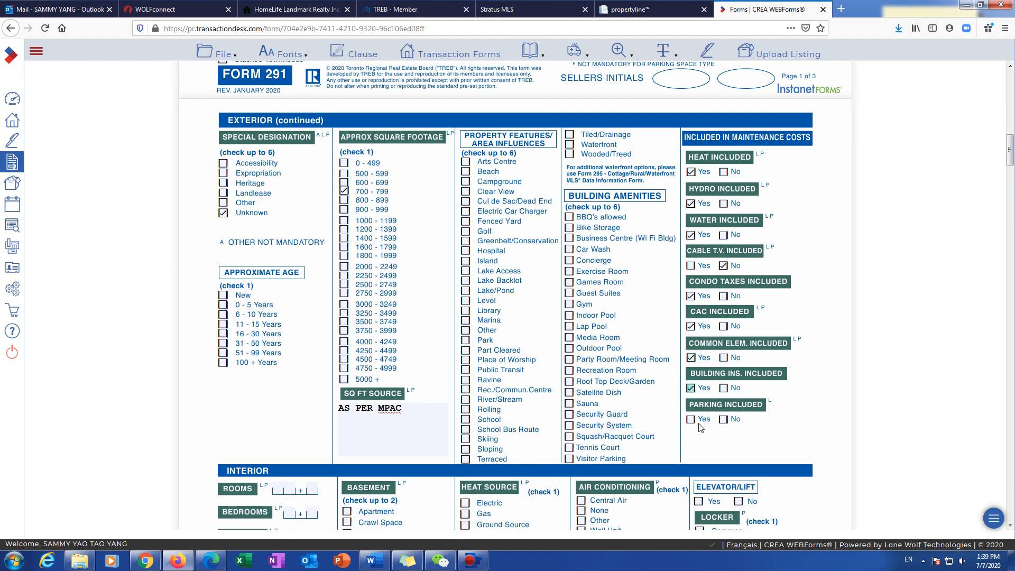
left_click(691, 420)
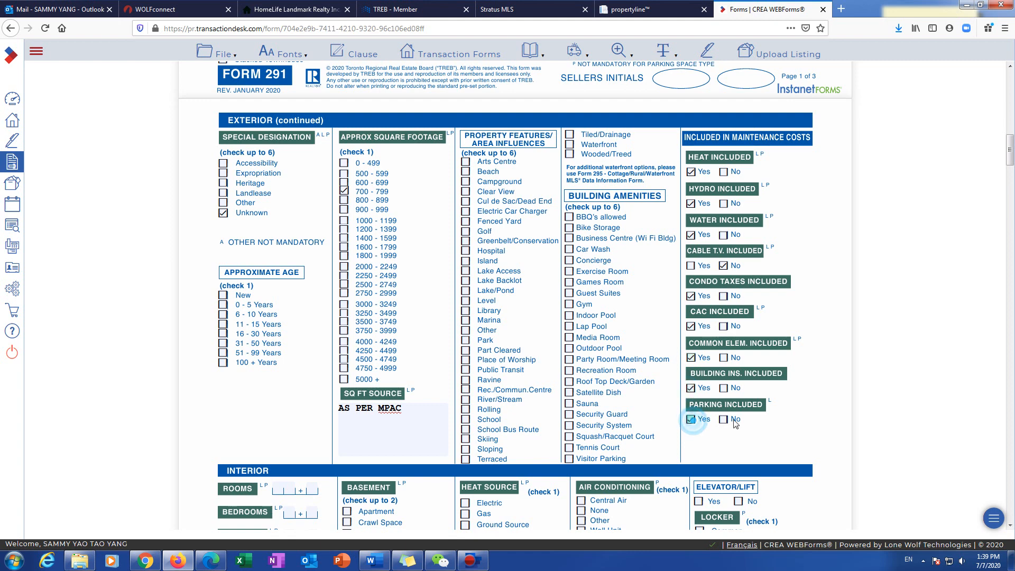
Step: Verify Taxes Incl on the MLS listing and change condo taxes to not included
left_click(535, 13)
left_click(564, 336)
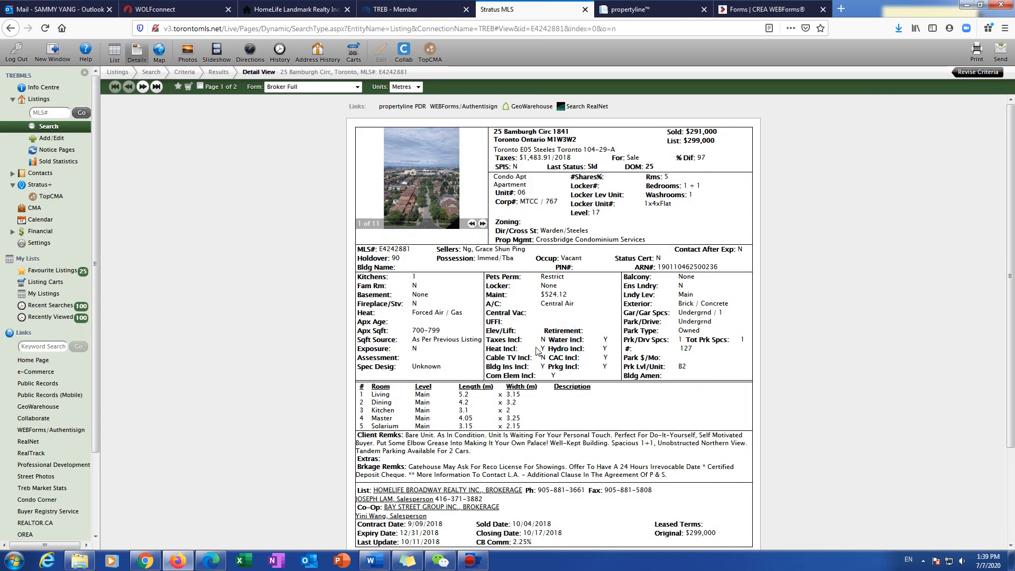
left_click_drag(494, 342, 522, 341)
left_click(761, 11)
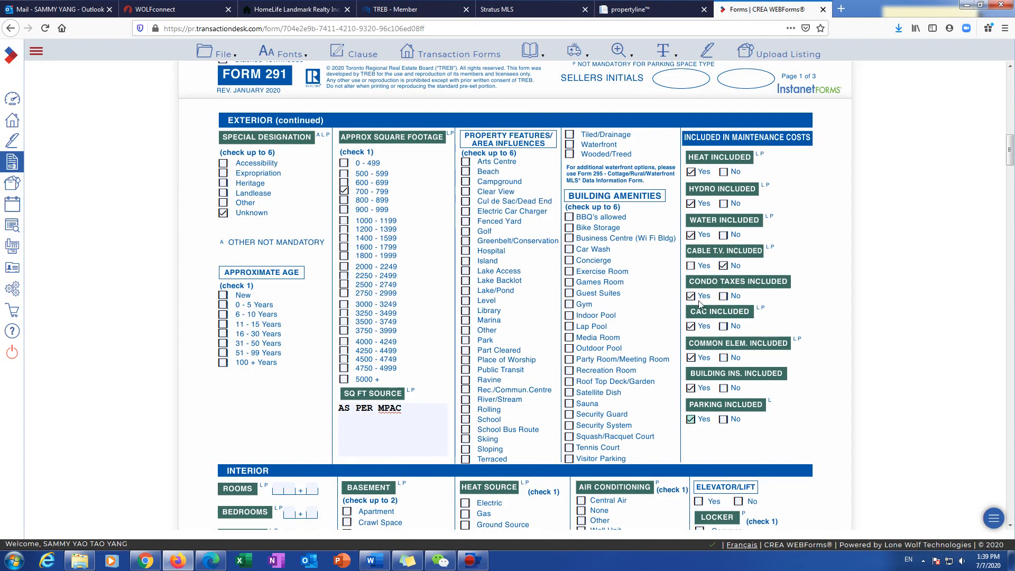
left_click(690, 296)
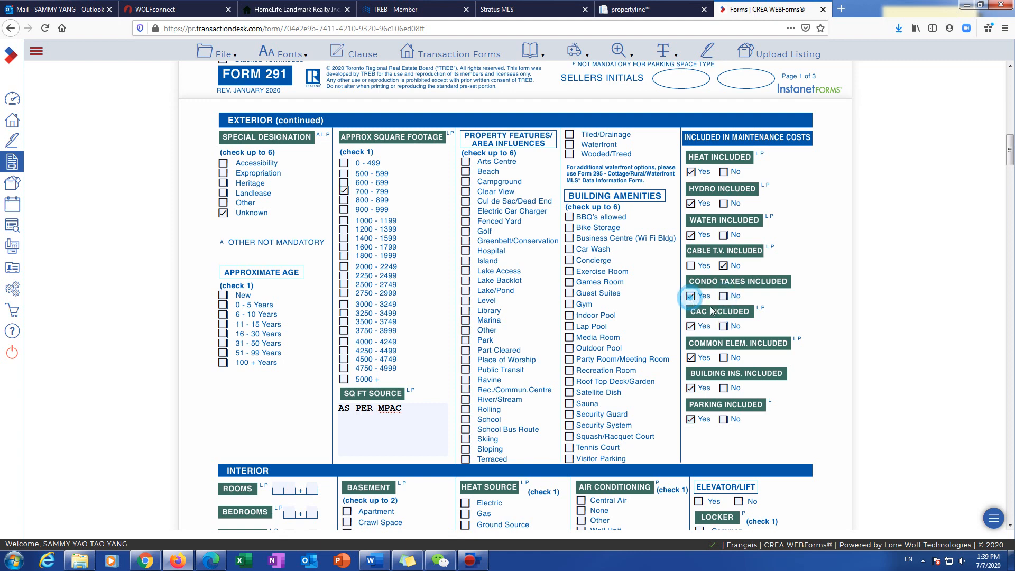
left_click(724, 296)
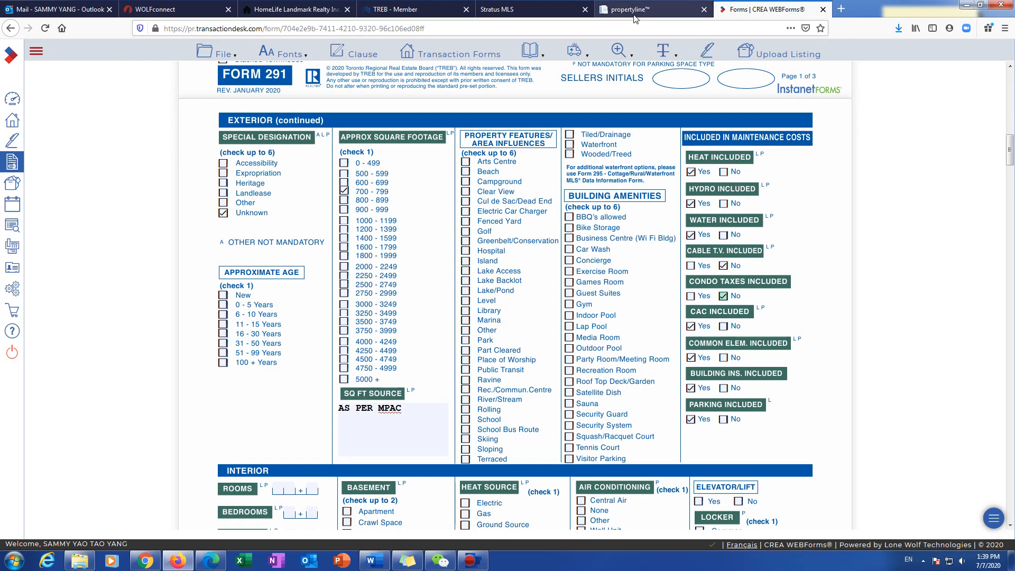
left_click(534, 9)
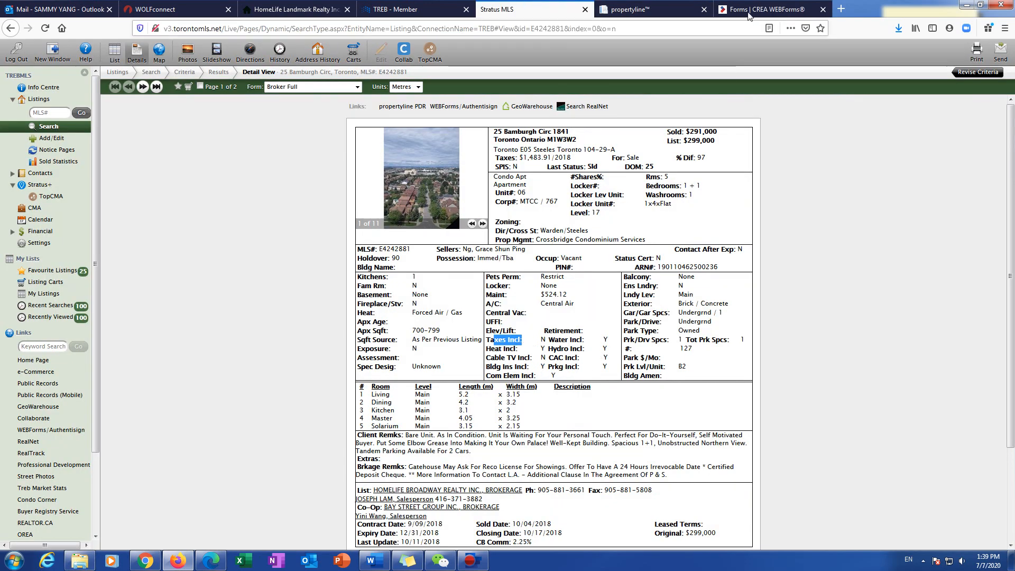
left_click(767, 9)
Step: Enter 5+1 rooms and 1+1 bedrooms from the MLS listing, advancing to kitchens
scroll(722, 344, "down", 3)
scroll(727, 364, "down", 1)
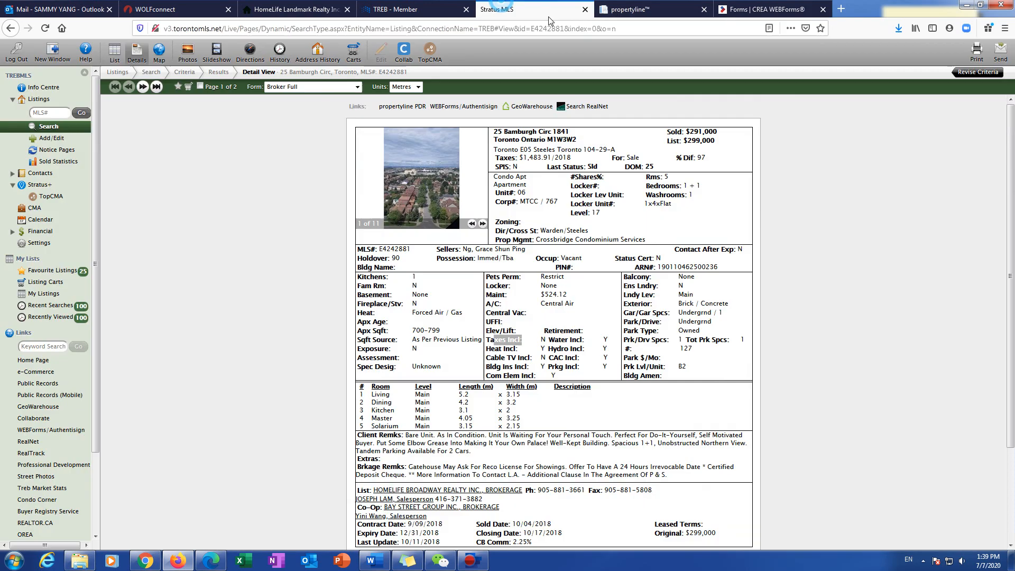
left_click(497, 9)
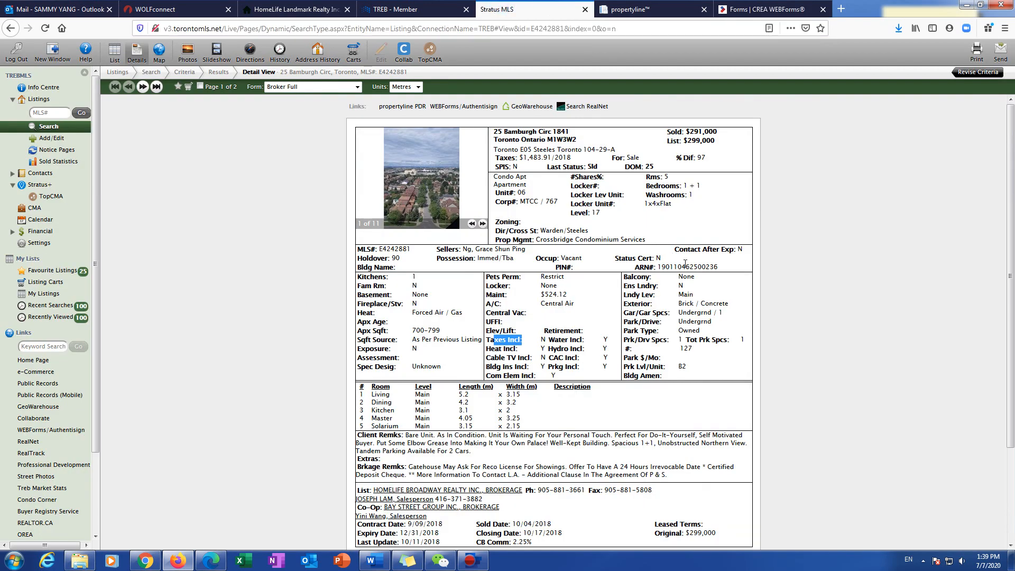
left_click_drag(675, 173, 691, 190)
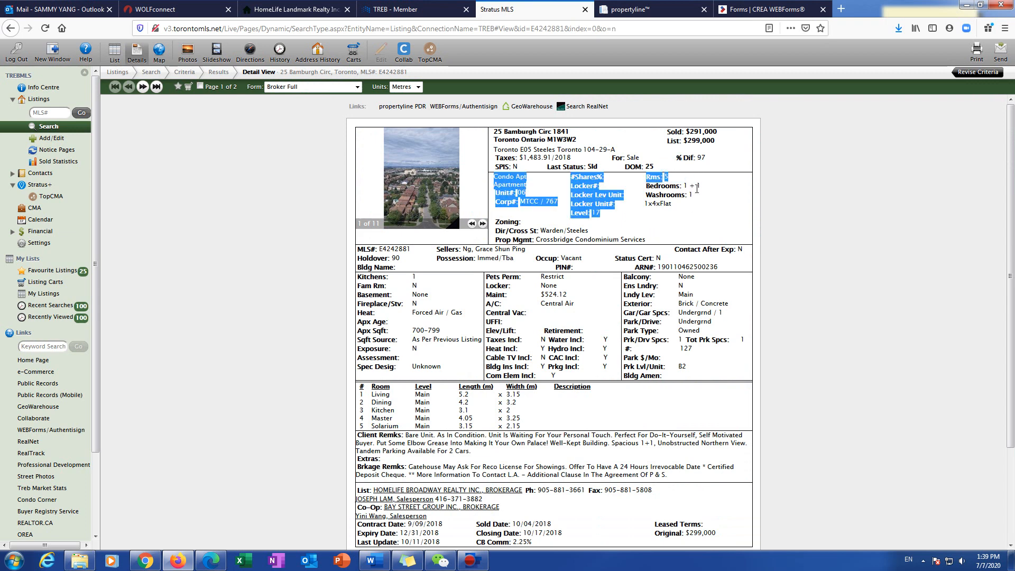
left_click(685, 213)
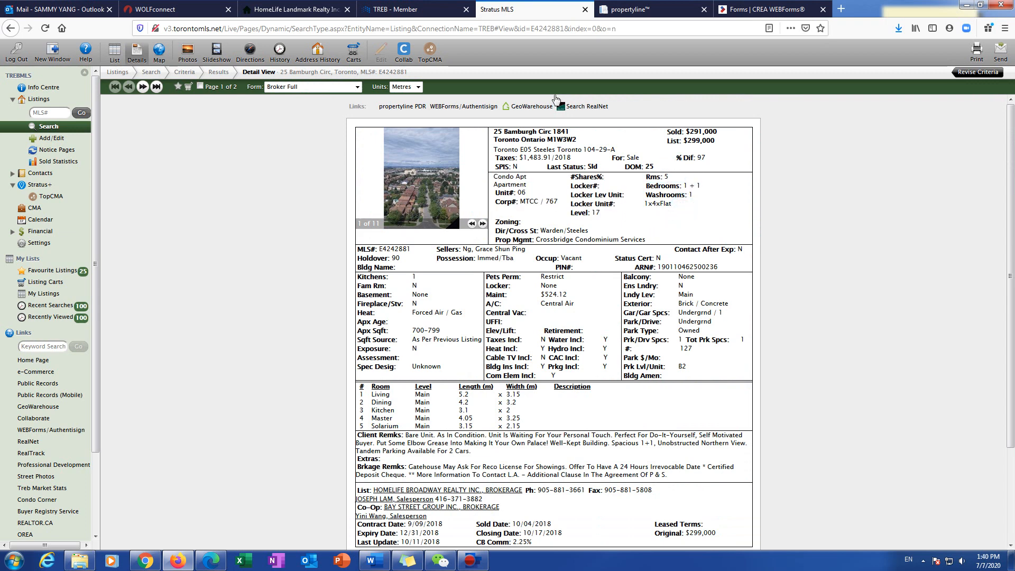
left_click(767, 9)
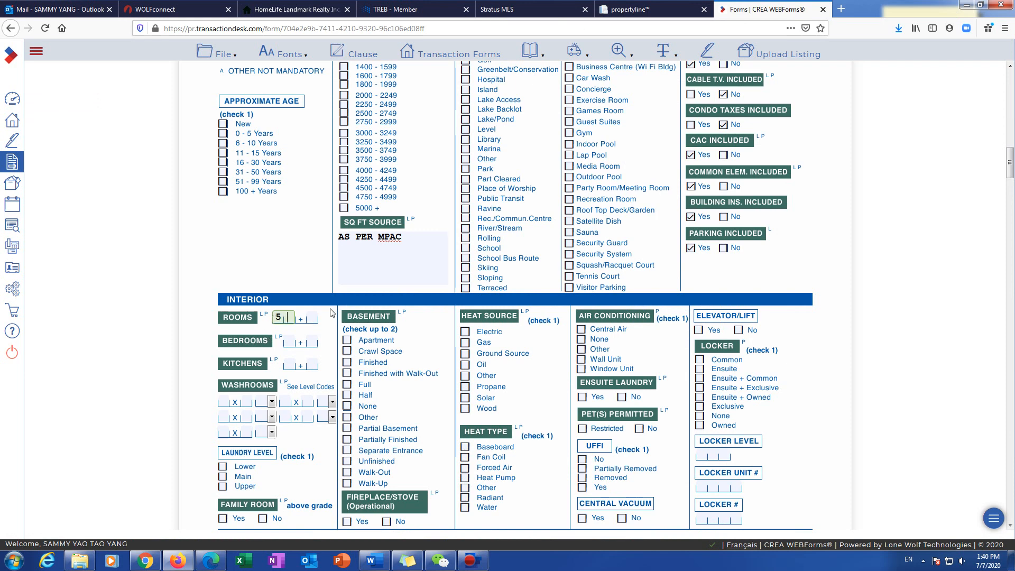
key("Tab")
type("1")
left_click(292, 338)
type("1")
left_click(311, 340)
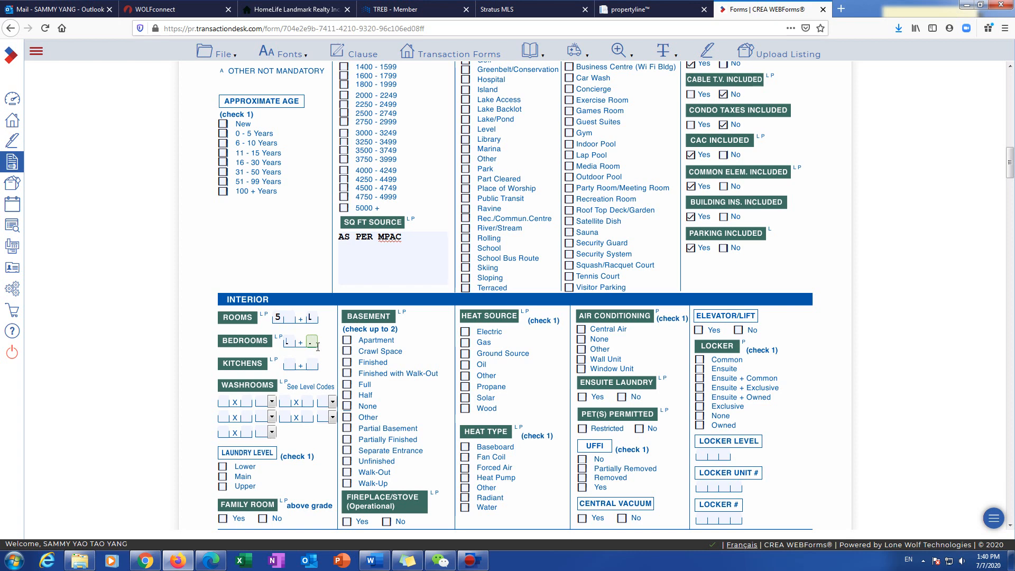
type("1")
key("Tab")
Step: Add a washroom entry with count 1 on level F
left_click(231, 402)
left_click(226, 402)
type("1")
left_click(243, 402)
left_click(272, 402)
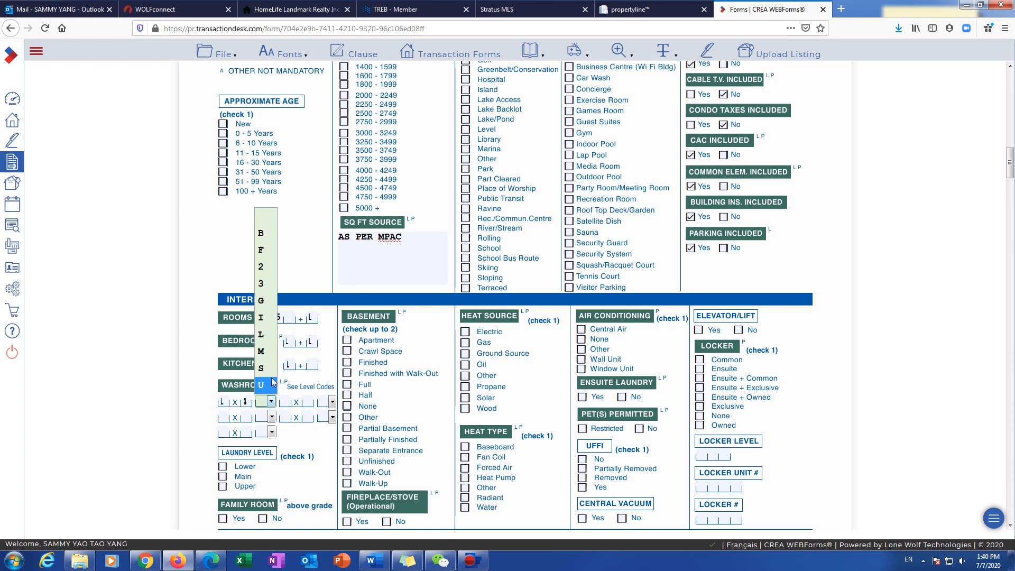
left_click(262, 249)
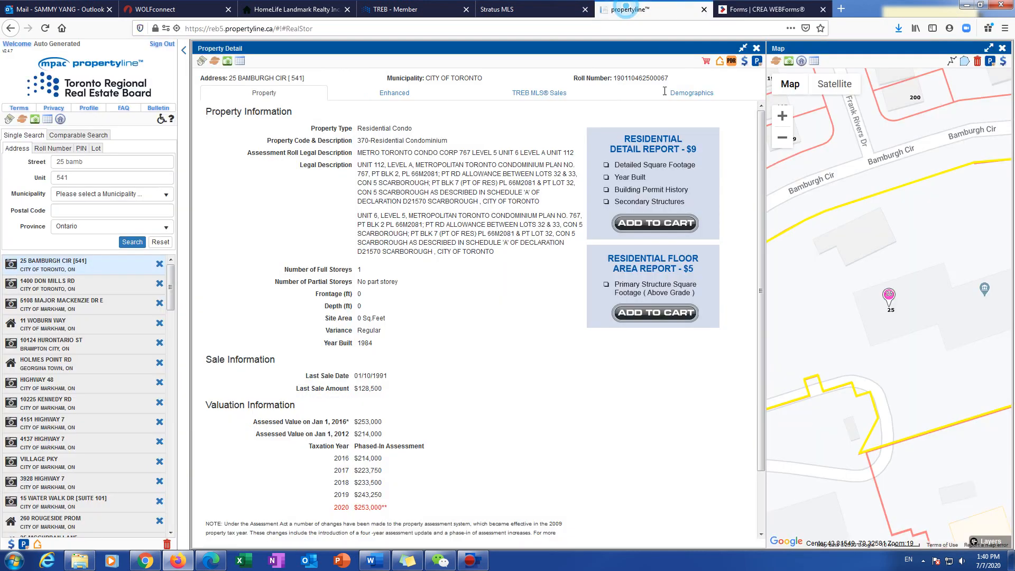
left_click(563, 12)
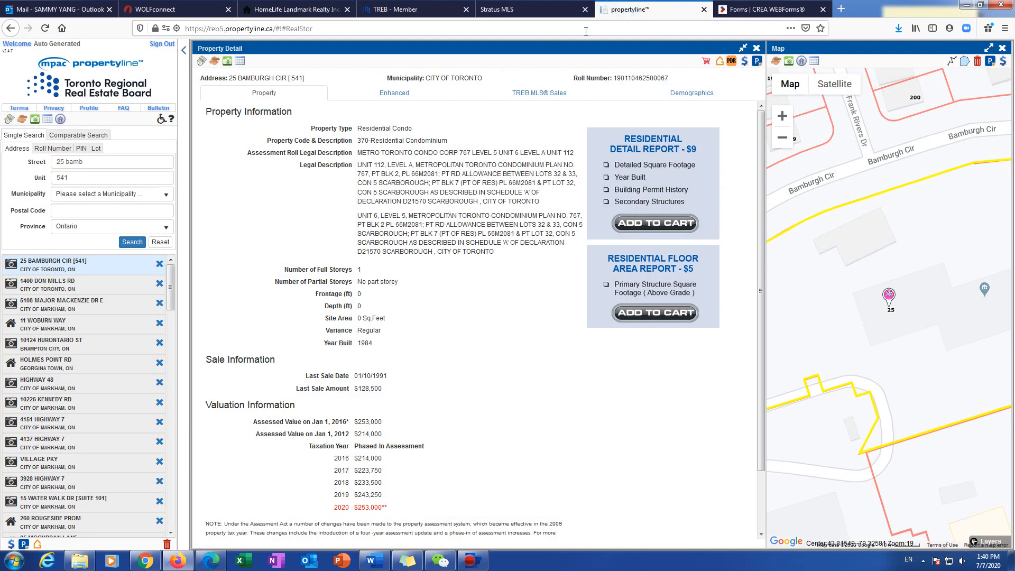
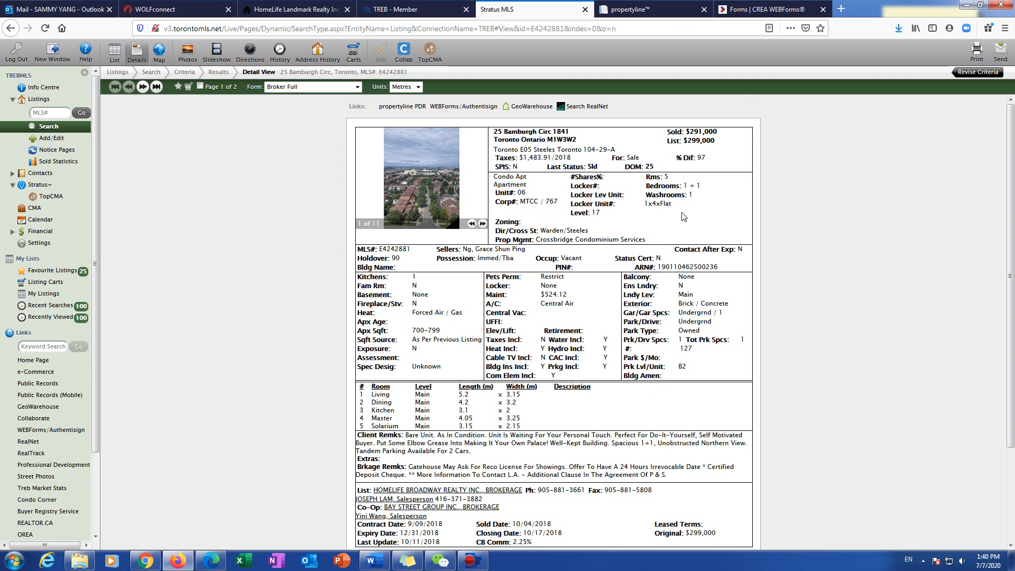
Step: Mark Family Room No, Basement None, Fireplace No, and Gas forced-air heat
key("ctrl+Tab")
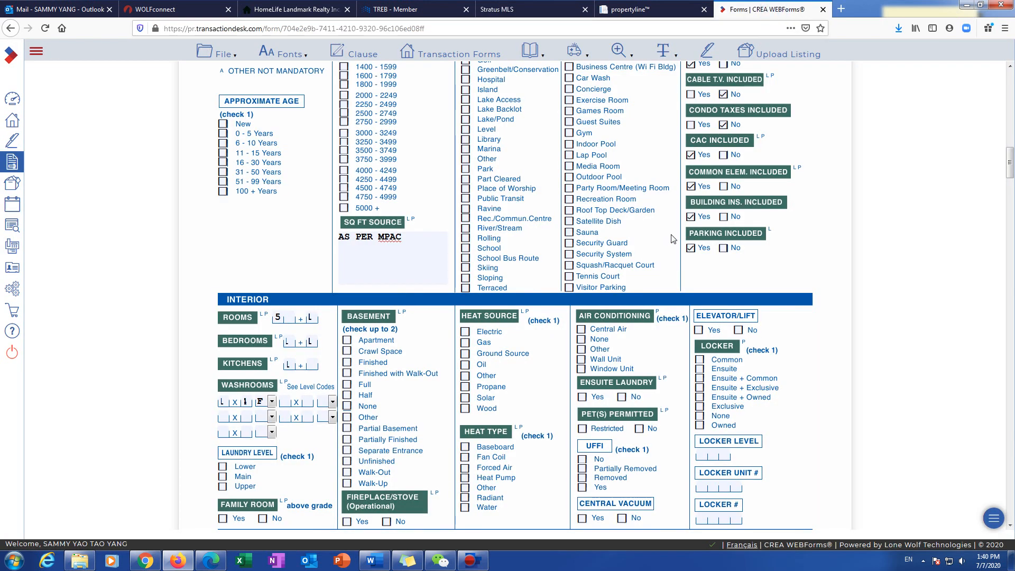
scroll(481, 377, "down", 3)
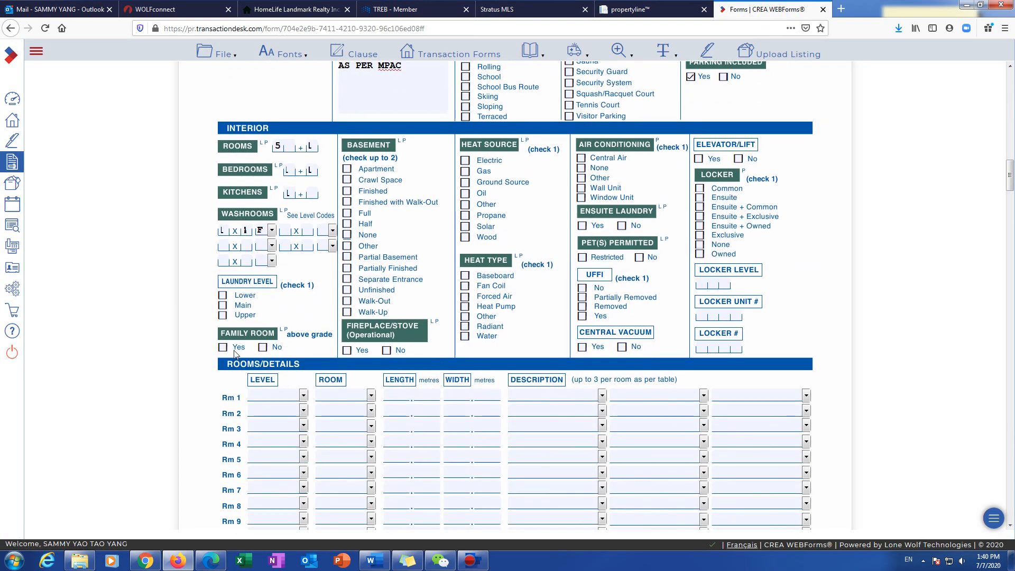
left_click(262, 348)
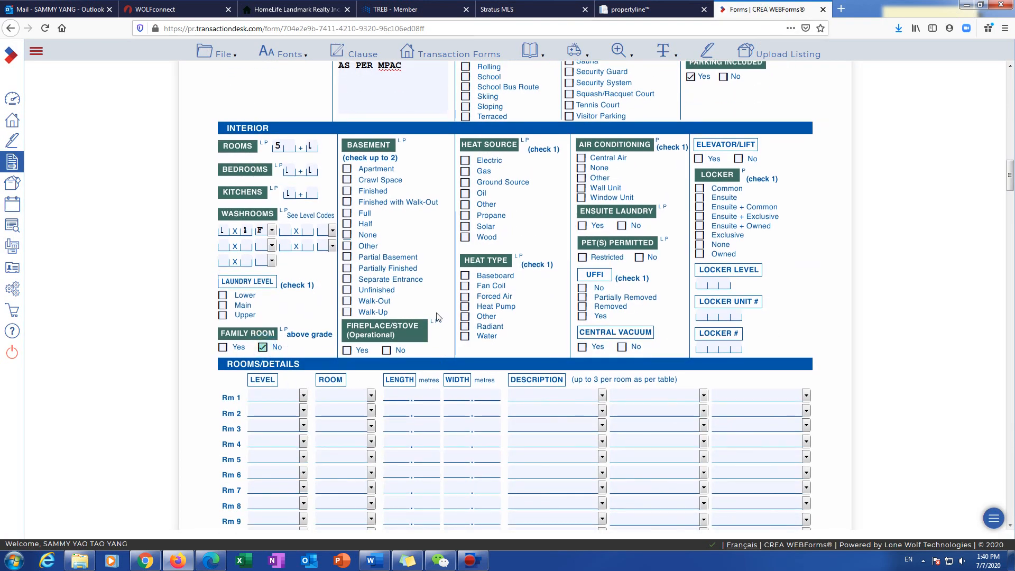
left_click(347, 234)
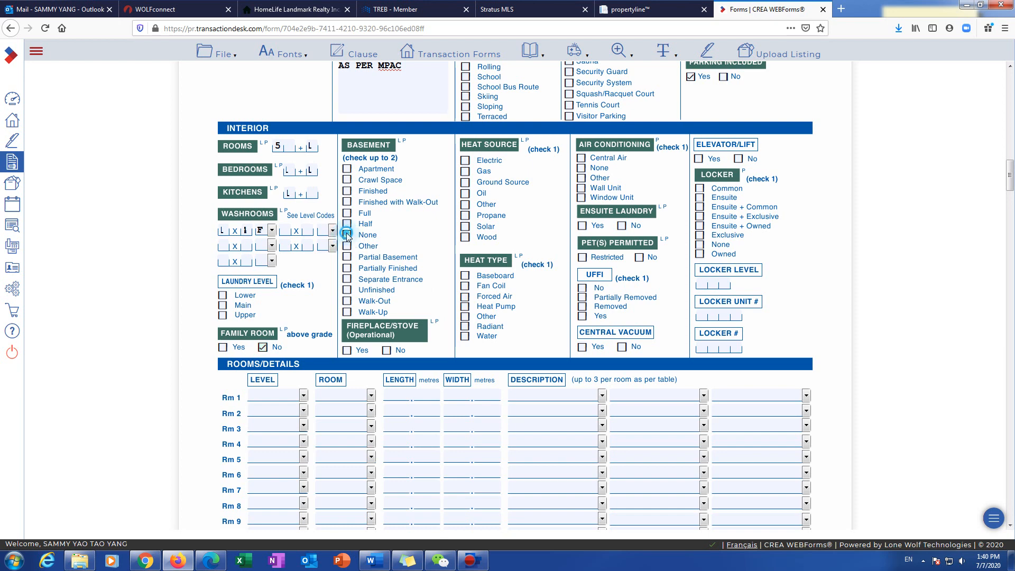
left_click(385, 351)
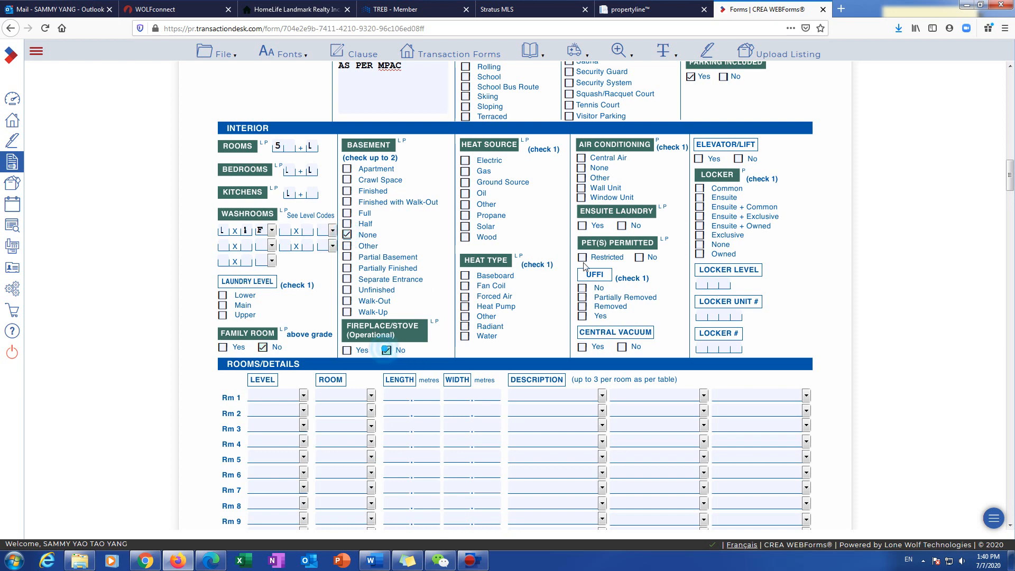
left_click(465, 171)
left_click(464, 296)
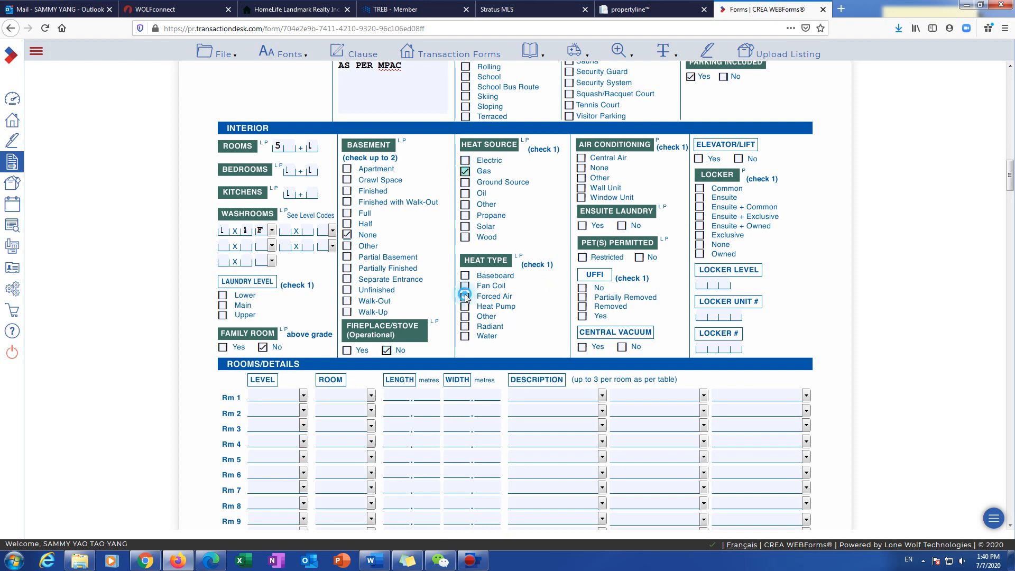
Step: Set Central Air, Ensuite Laundry Yes, Pets Restricted and Locker None
left_click(582, 159)
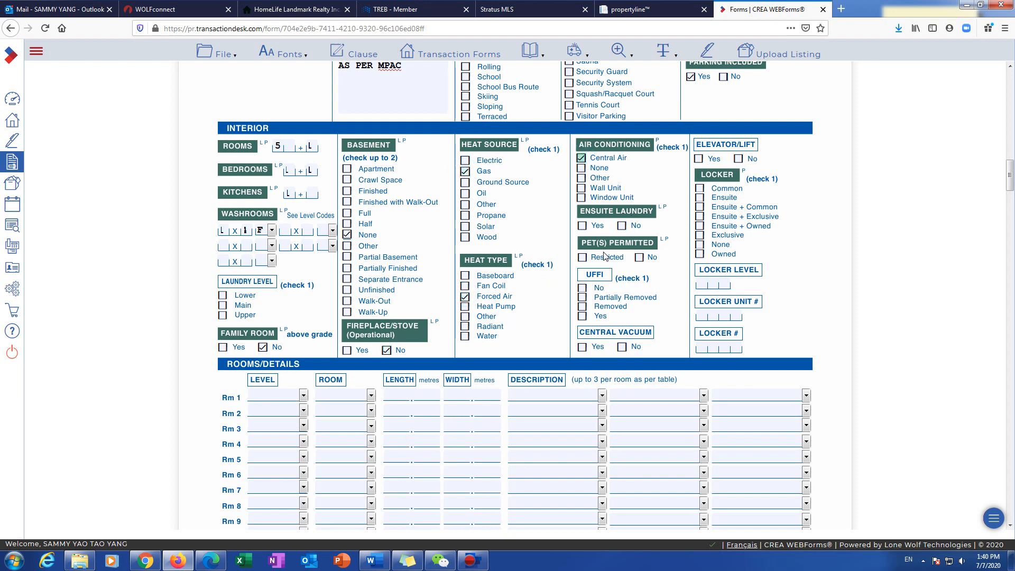
left_click(581, 227)
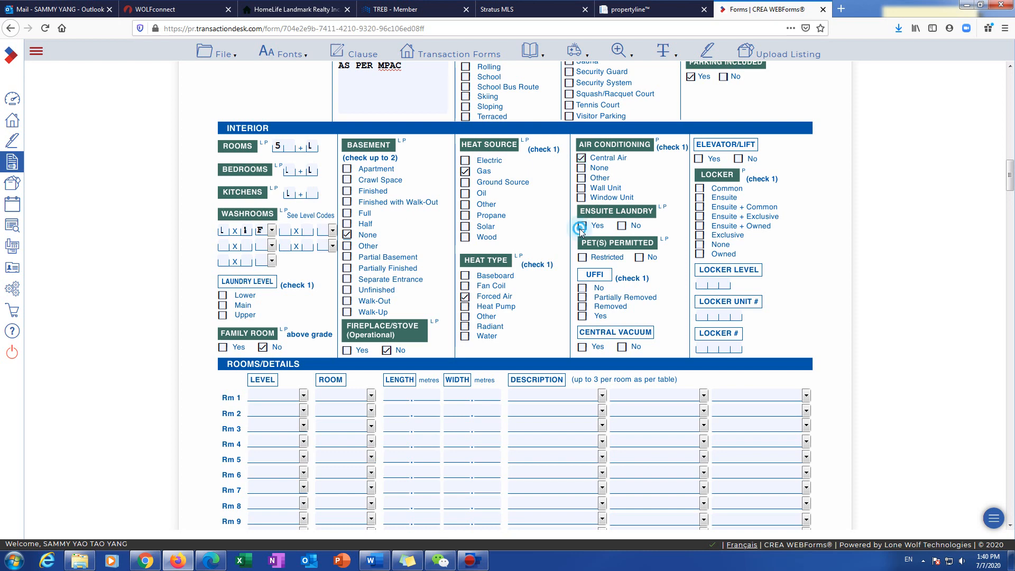
left_click(583, 258)
left_click(700, 246)
left_click(699, 246)
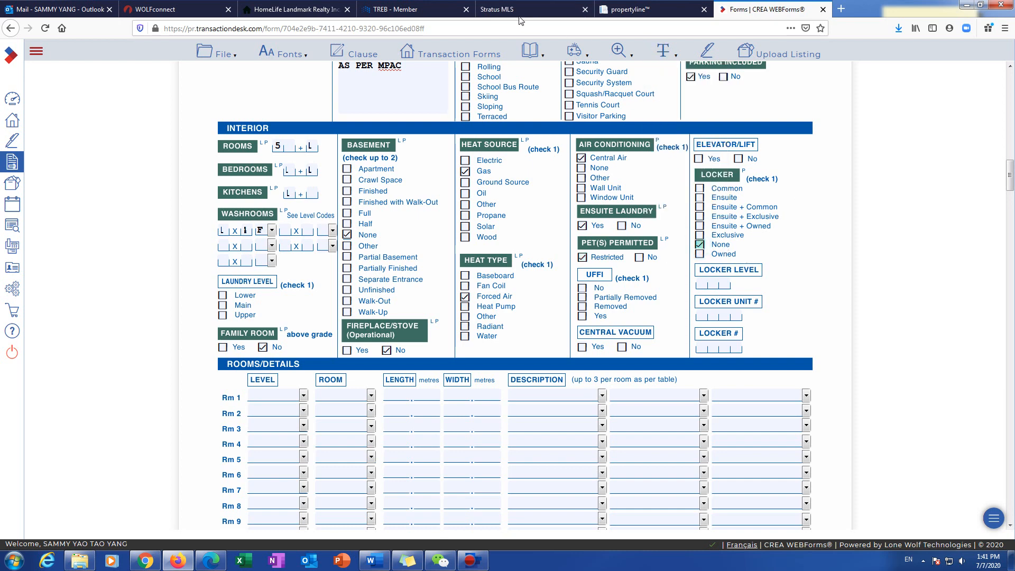
left_click(520, 16)
Step: Search the Stratus MLS listing for 'PET' to confirm Pets Perm is Restricted
scroll(692, 380, "down", 5)
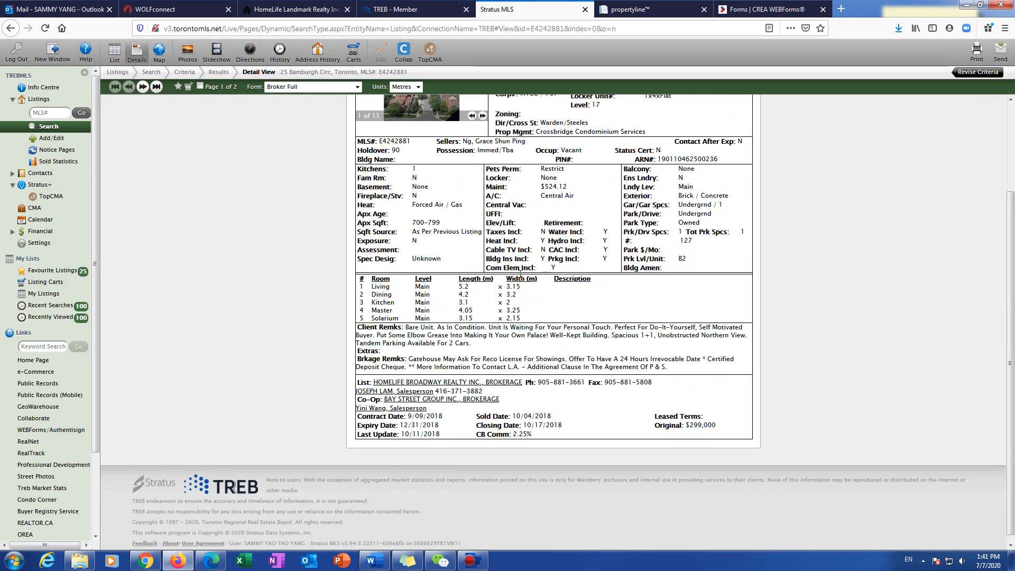
scroll(521, 272, "up", 1)
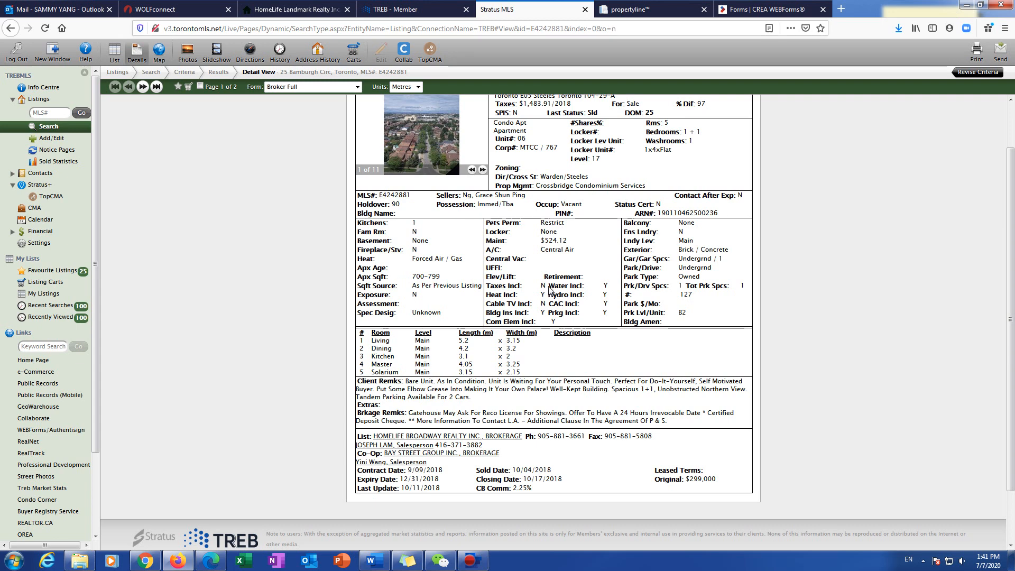
key("ctrl+f")
type("PET")
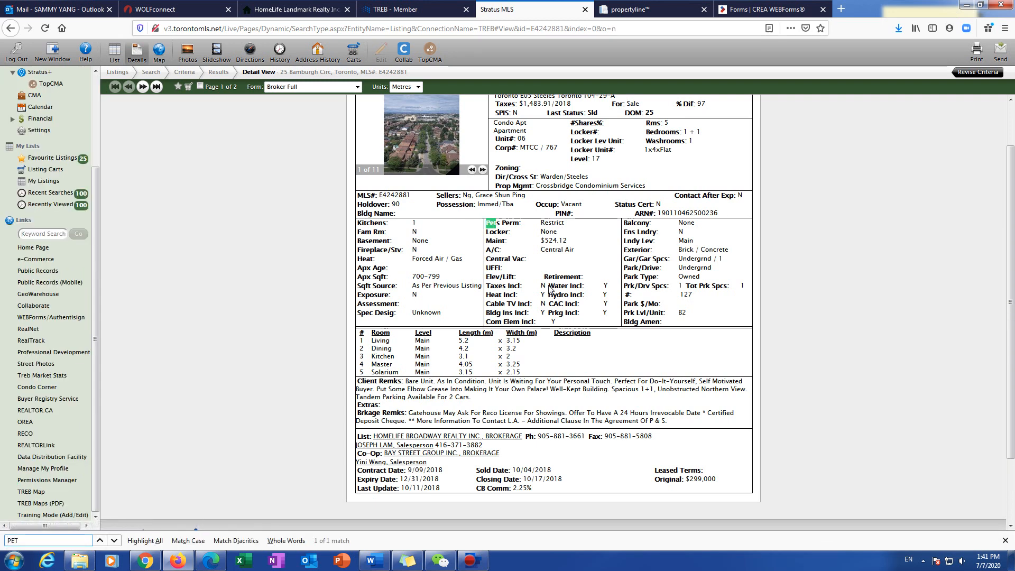
left_click(518, 244)
left_click_drag(491, 223, 566, 230)
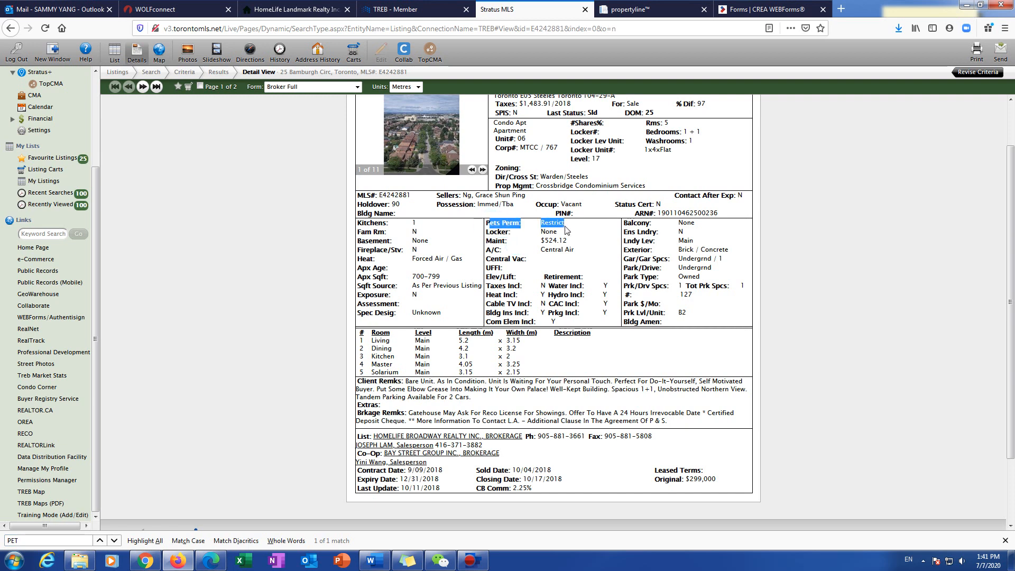
left_click(671, 320)
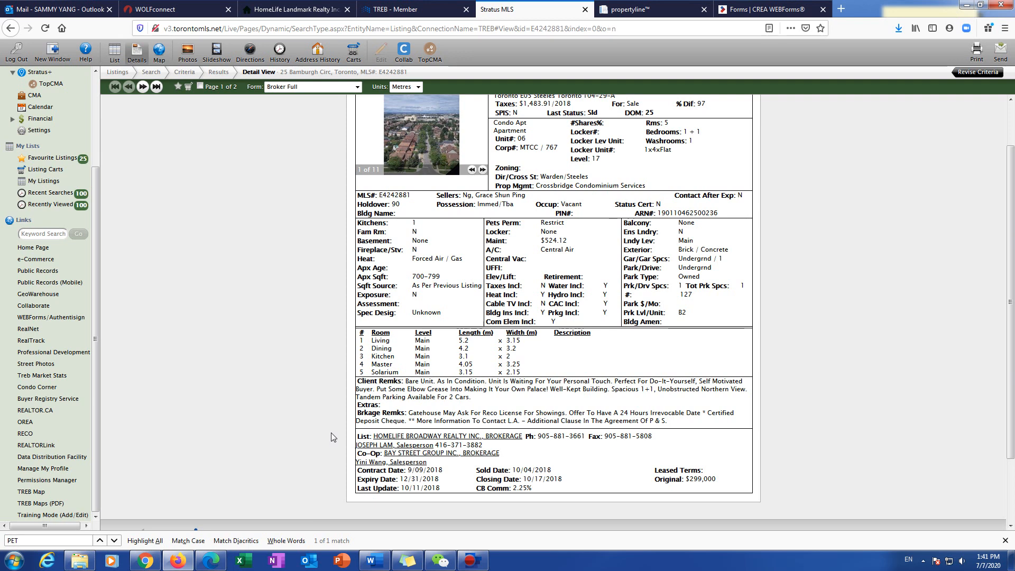
key("ctrl+f")
key("Return")
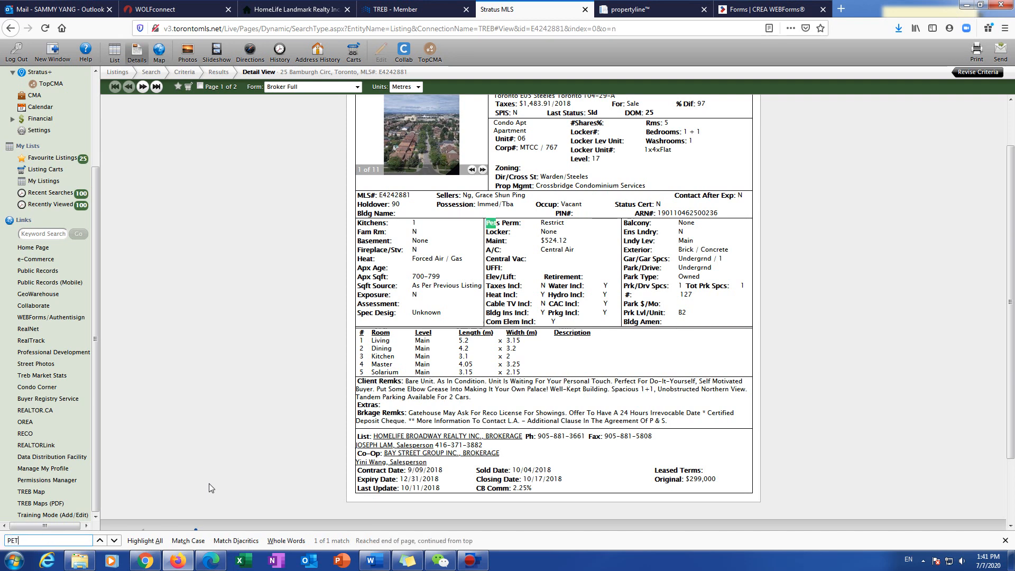
left_click(1005, 541)
left_click(762, 9)
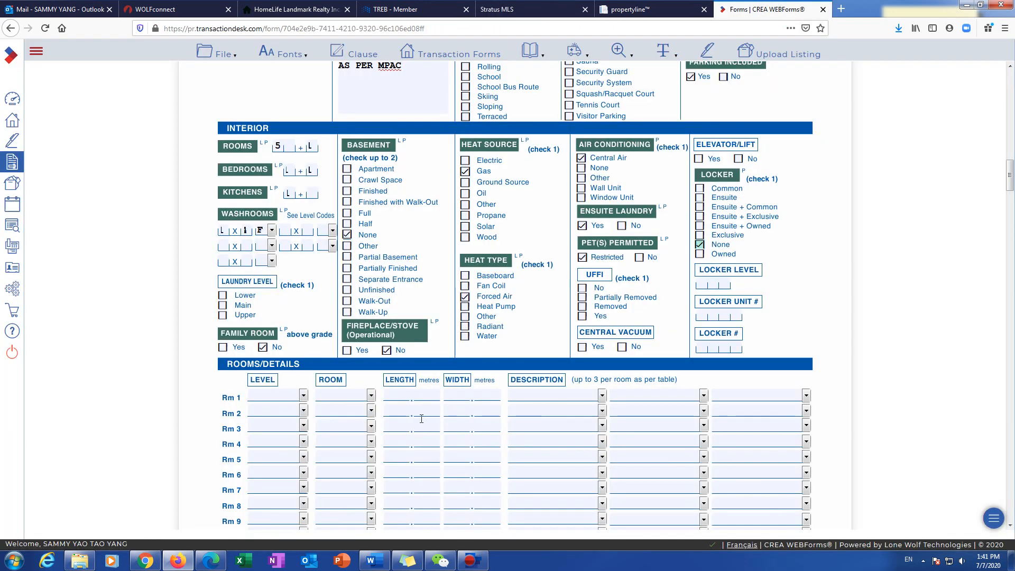
Step: Scroll the form down to Comments, comparing with the Stratus listing, and place the cursor in Extras
scroll(539, 391, "down", 1)
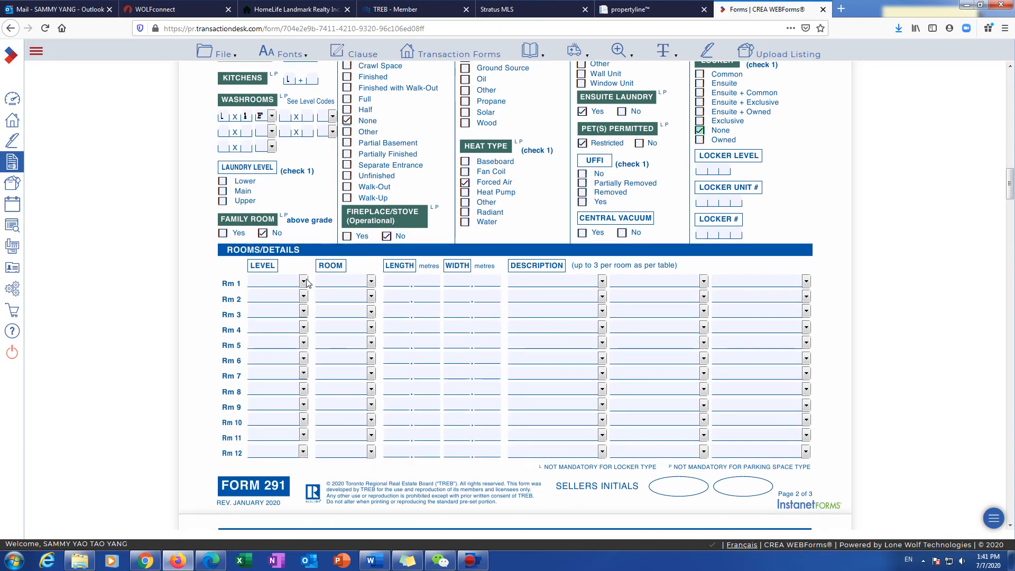
left_click(521, 9)
scroll(427, 298, "down", 1)
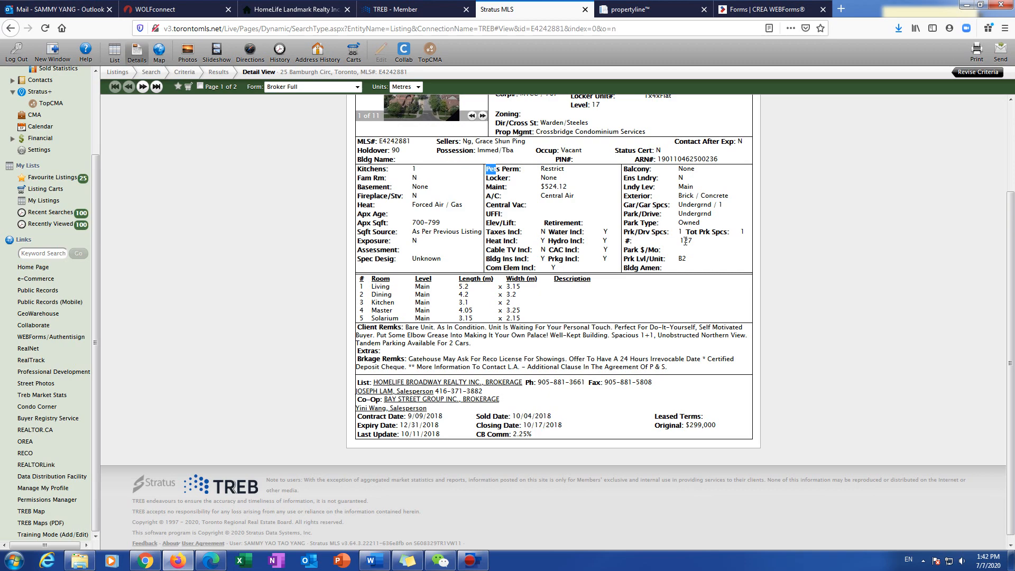
left_click(756, 9)
scroll(341, 333, "down", 10)
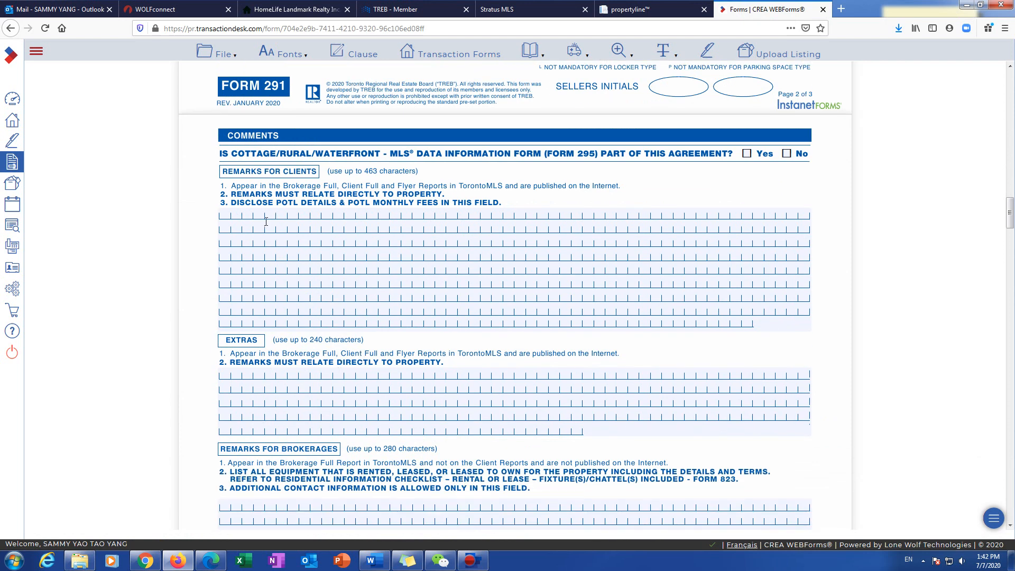
left_click(529, 9)
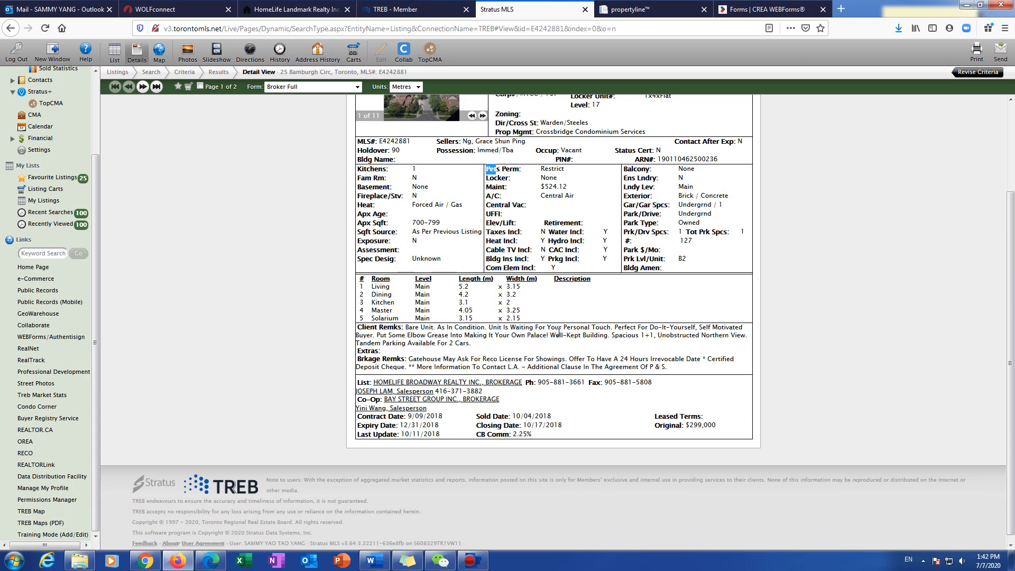
scroll(539, 343, "up", 2)
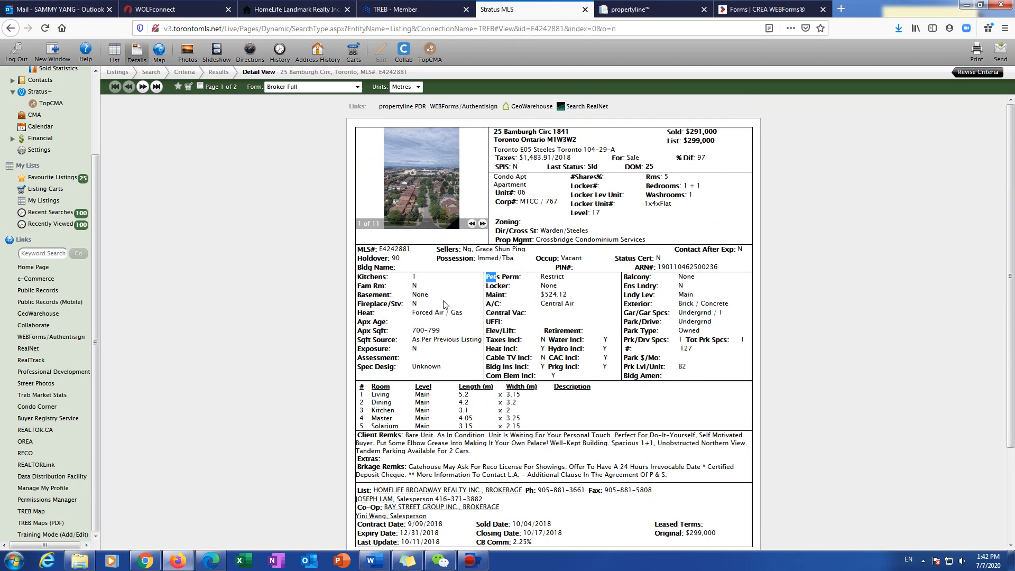
scroll(484, 431, "down", 3)
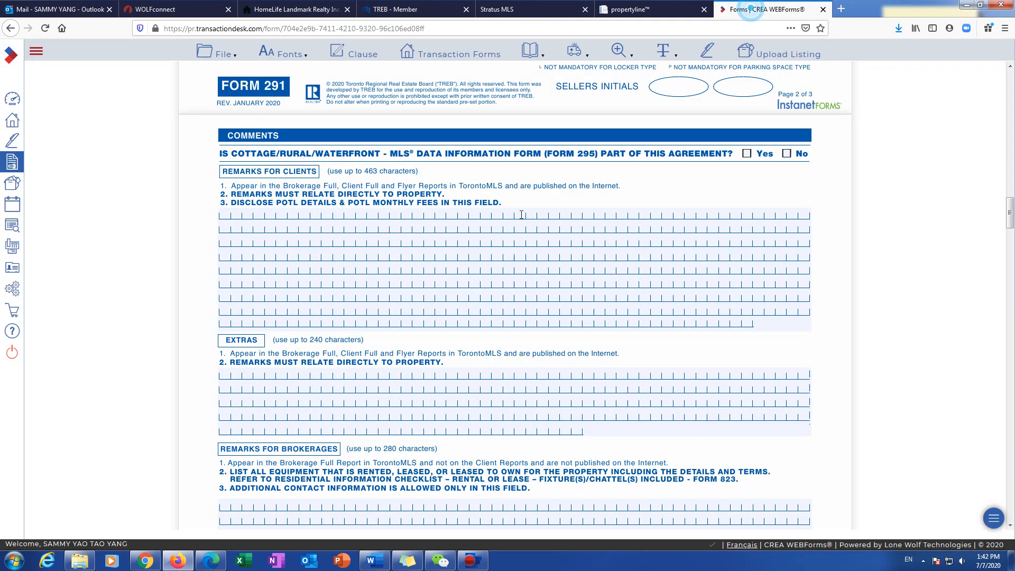
left_click(756, 10)
scroll(279, 432, "down", 3)
left_click(260, 274)
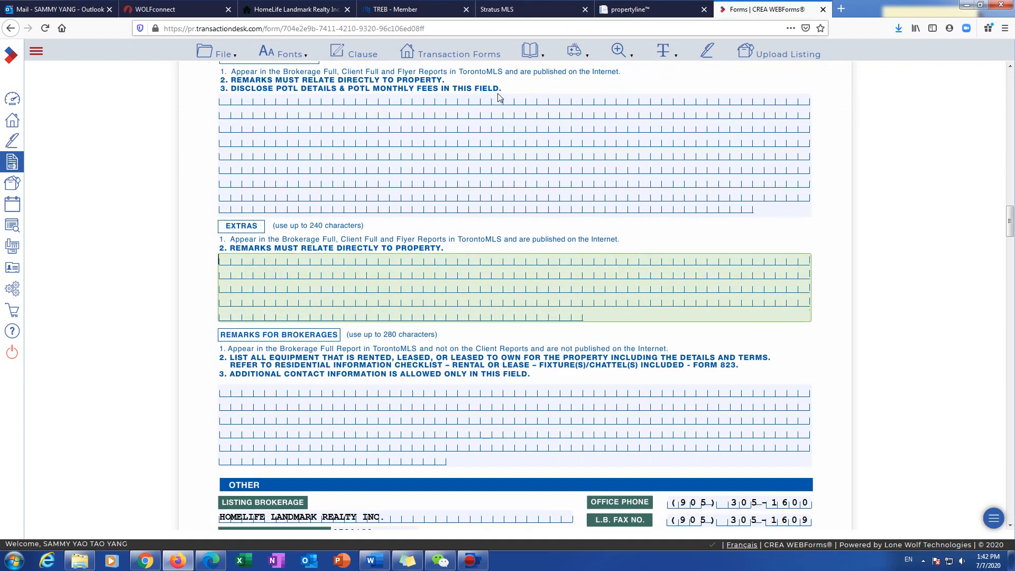
Step: Bring up listing 2 of 2 in Stratus MLS to compare its extras
left_click(499, 9)
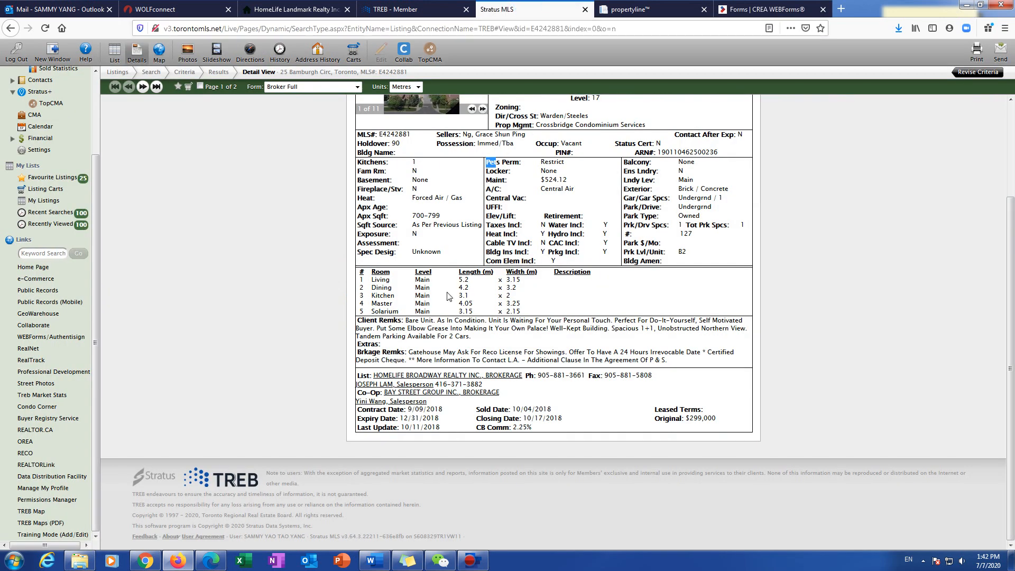
left_click(395, 350)
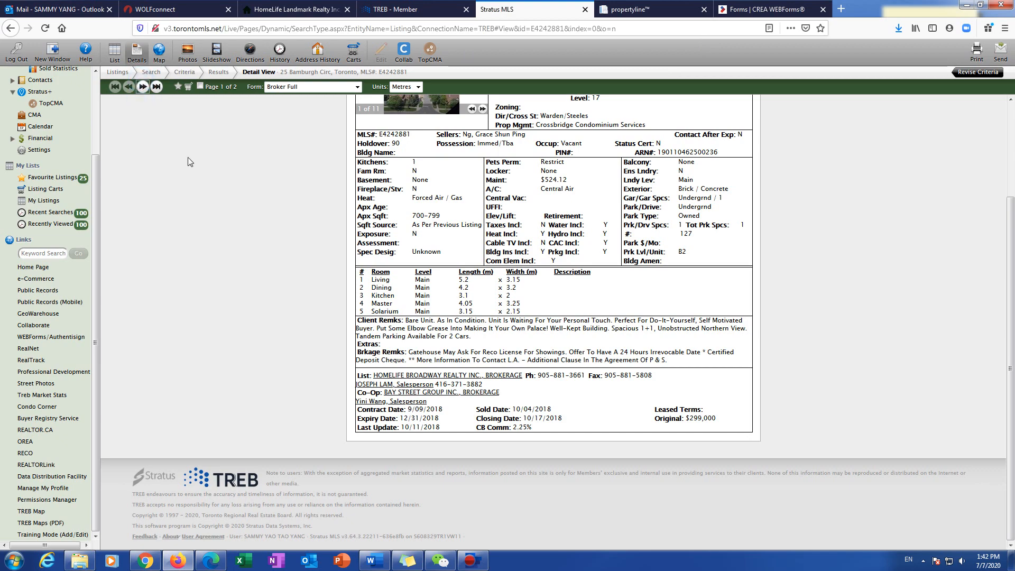
left_click(143, 86)
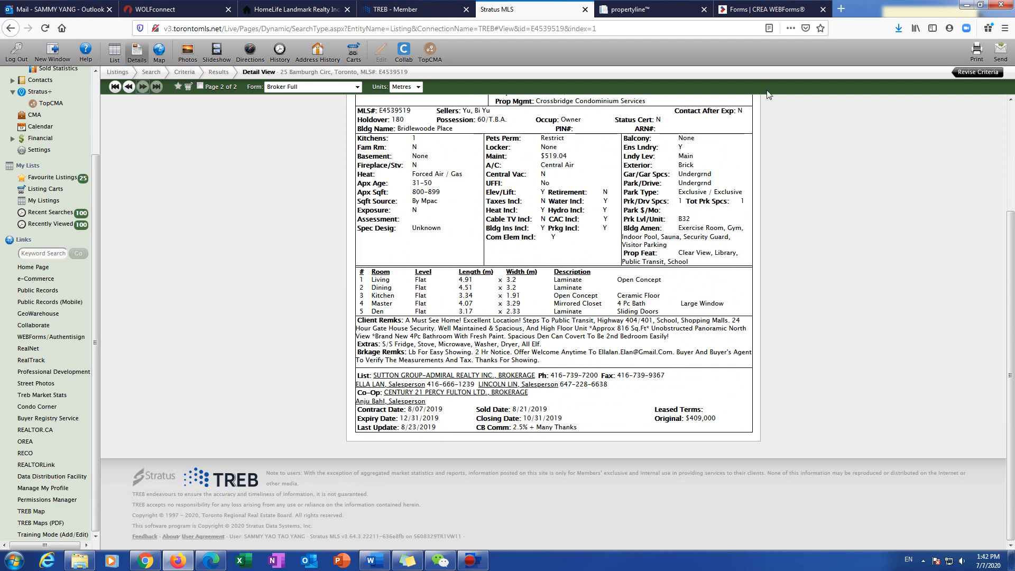
left_click(767, 9)
Step: Type the fridge, stove, dishwasher, washer/dryer, window coverings and ELFs into Extras, correcting COVING and DISHER from suggestions
left_click(394, 270)
type("F")
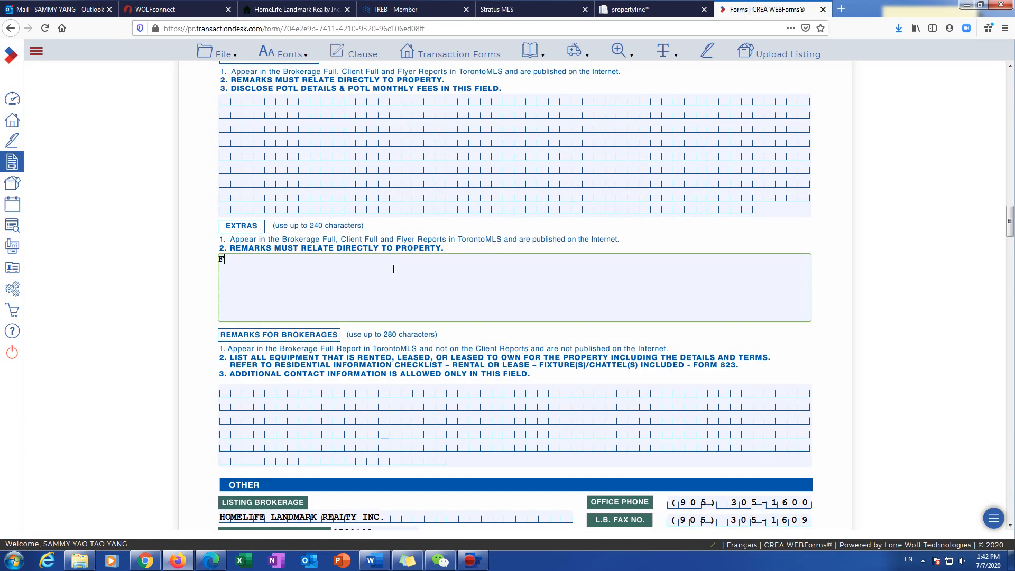
type("RIDGE STOVE B/I DISHER W")
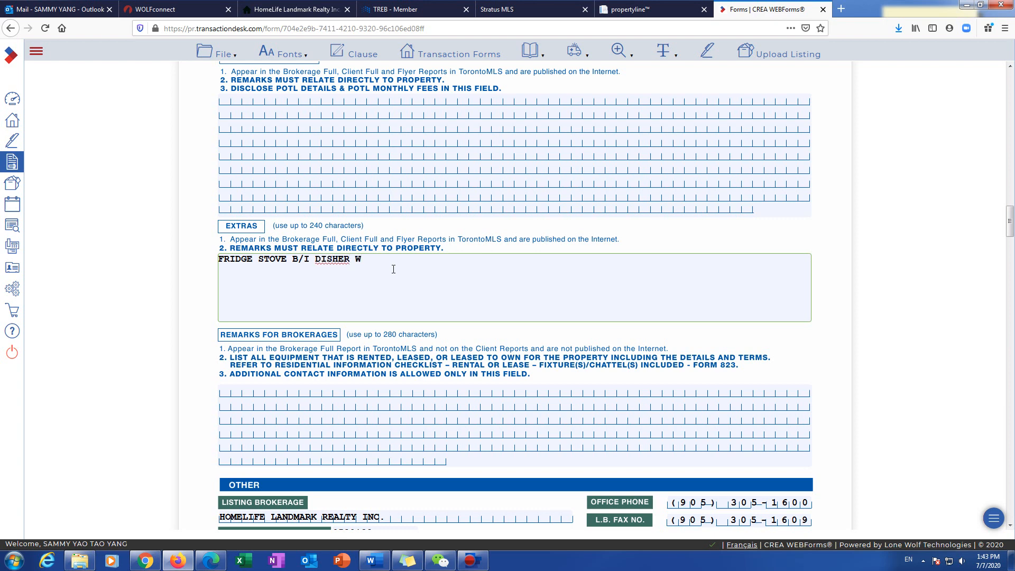
type("AH")
type("SHER AND DR")
type("YER AND ALL")
type("L WINDOW")
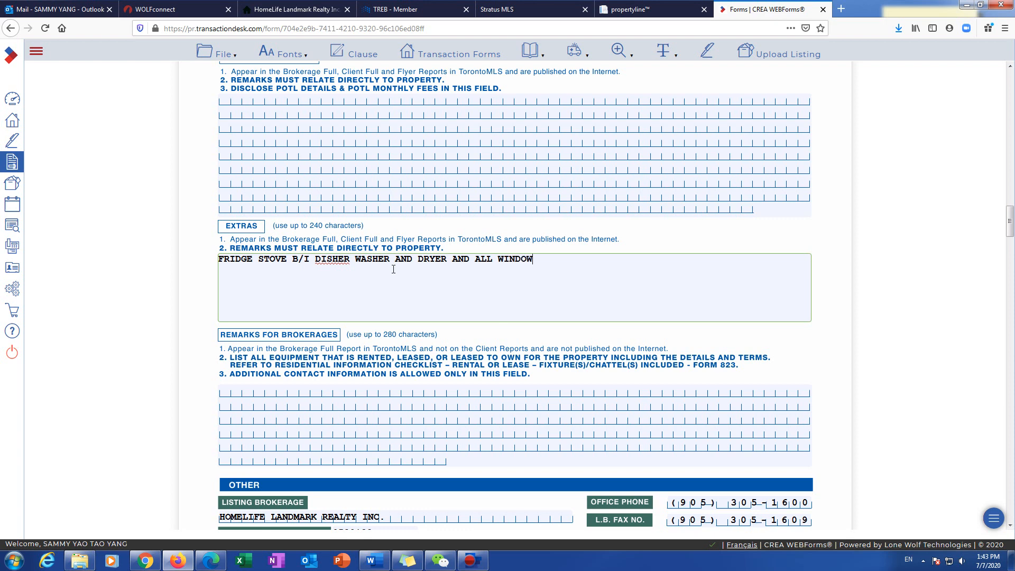
type(" COVING ALL EF")
type("S")
right_click(551, 260)
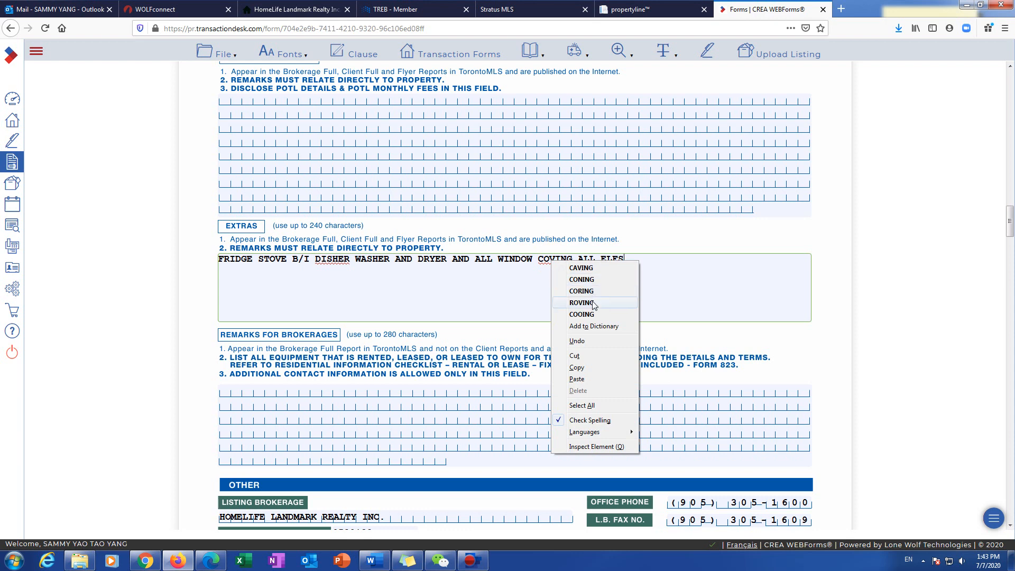
left_click(587, 268)
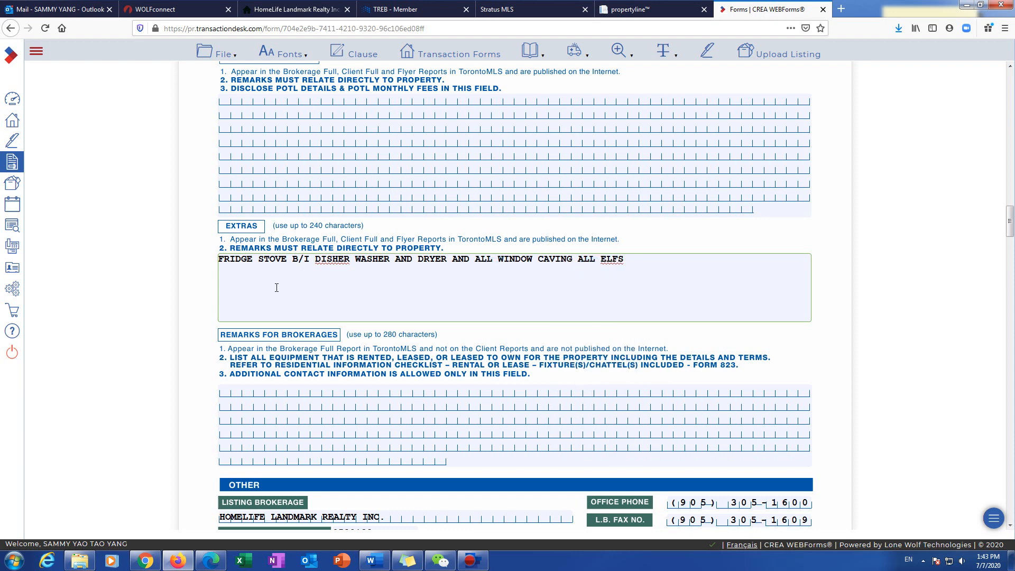
right_click(333, 259)
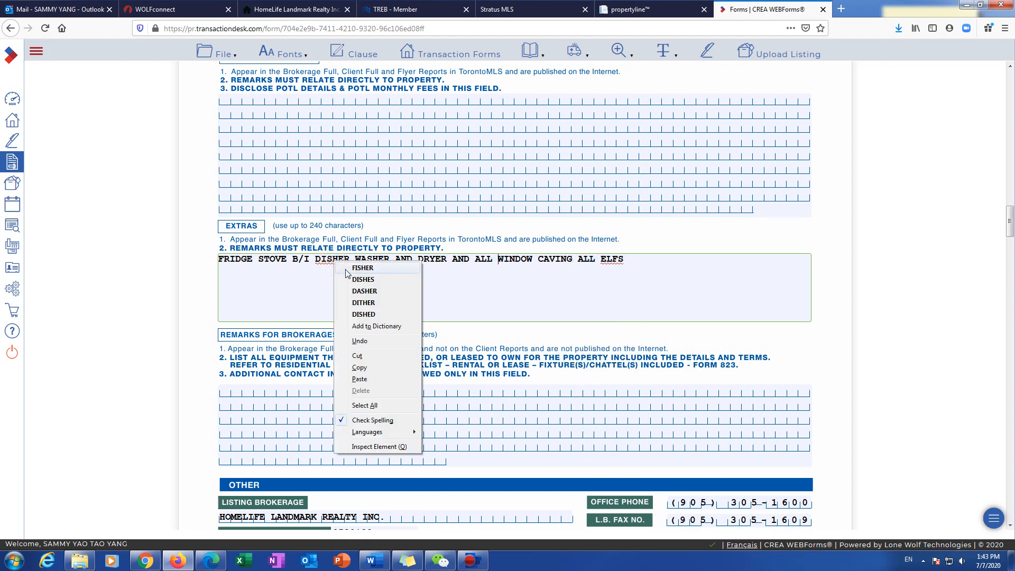
left_click(376, 291)
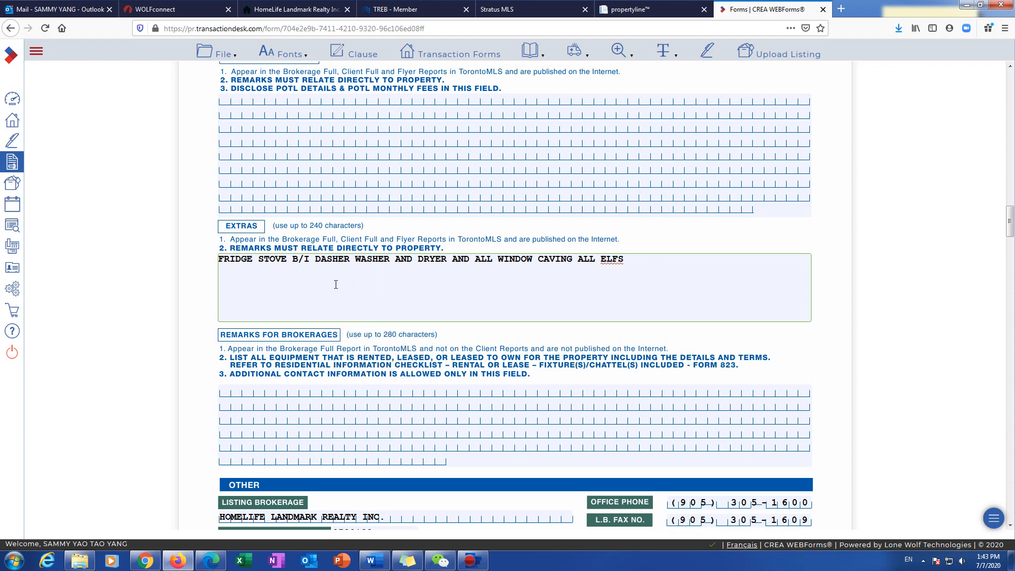
scroll(296, 265, "down", 3)
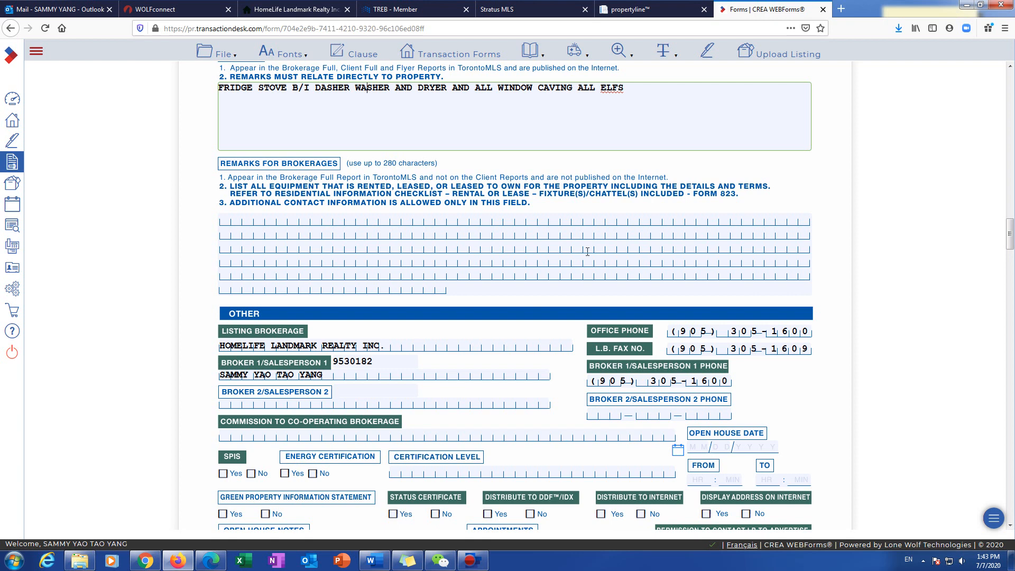
Step: Mark SPIS No and Status Certificate No
scroll(548, 364, "down", 1)
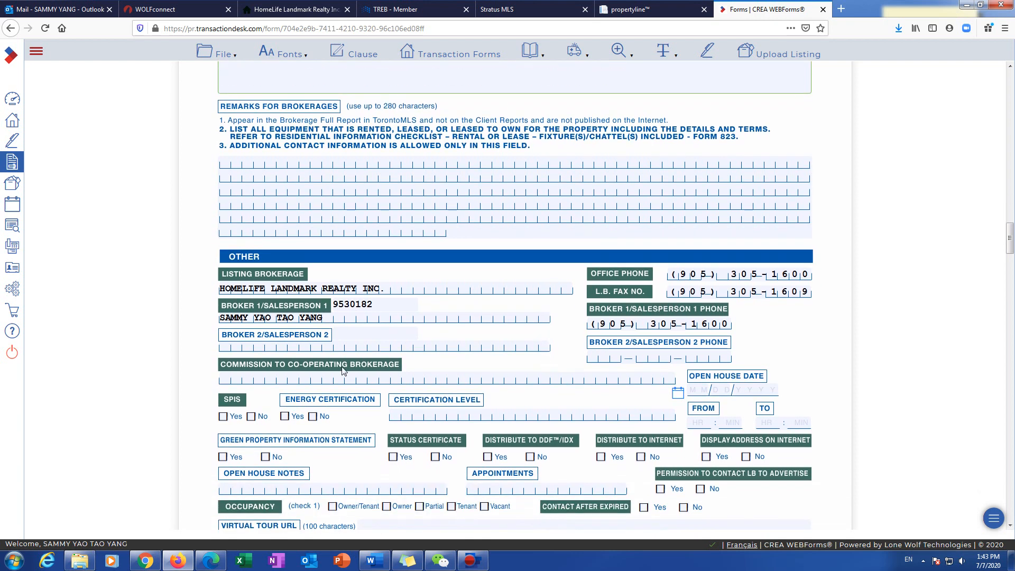
left_click(285, 376)
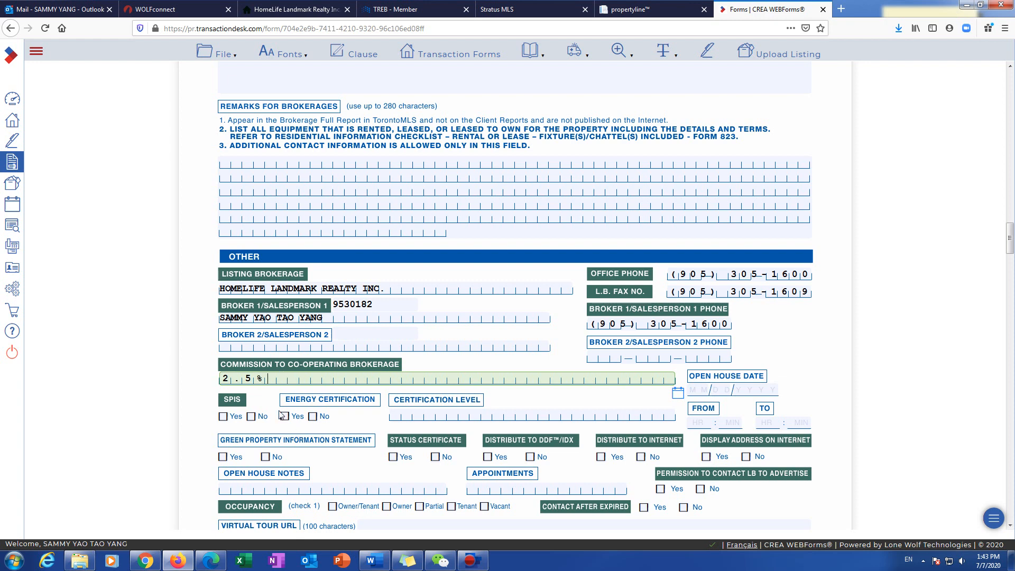
left_click(252, 417)
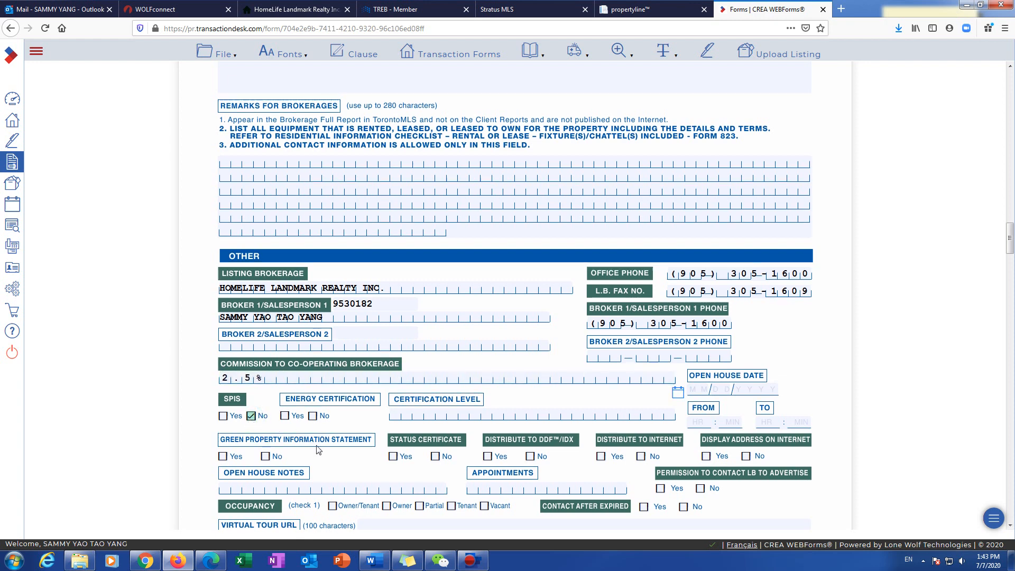
scroll(324, 439, "down", 1)
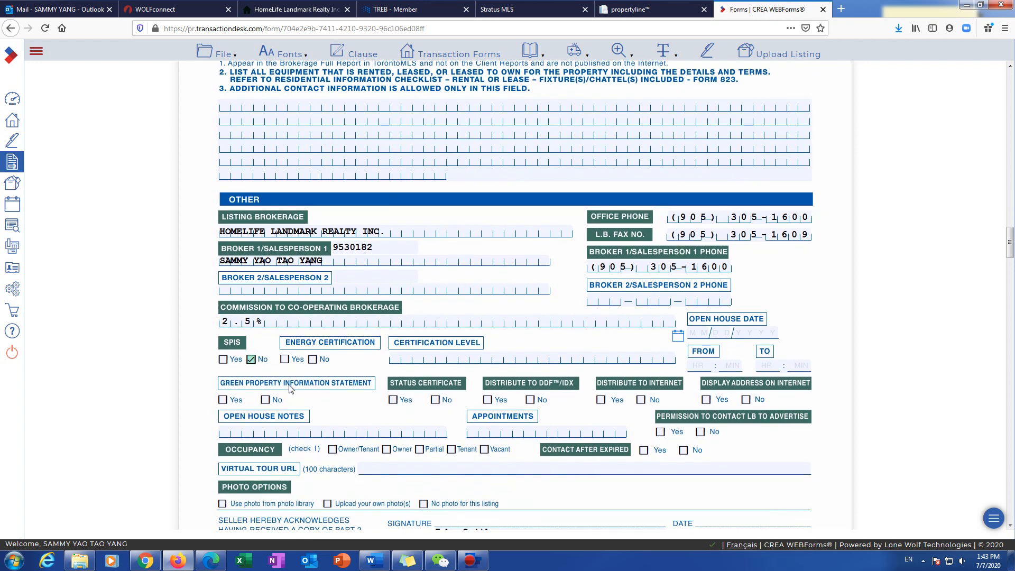
left_click(439, 402)
Step: Allow DDF/IDX, Internet and address display, grant advertising permission, and set Contact After Expired No
left_click(488, 400)
left_click(601, 401)
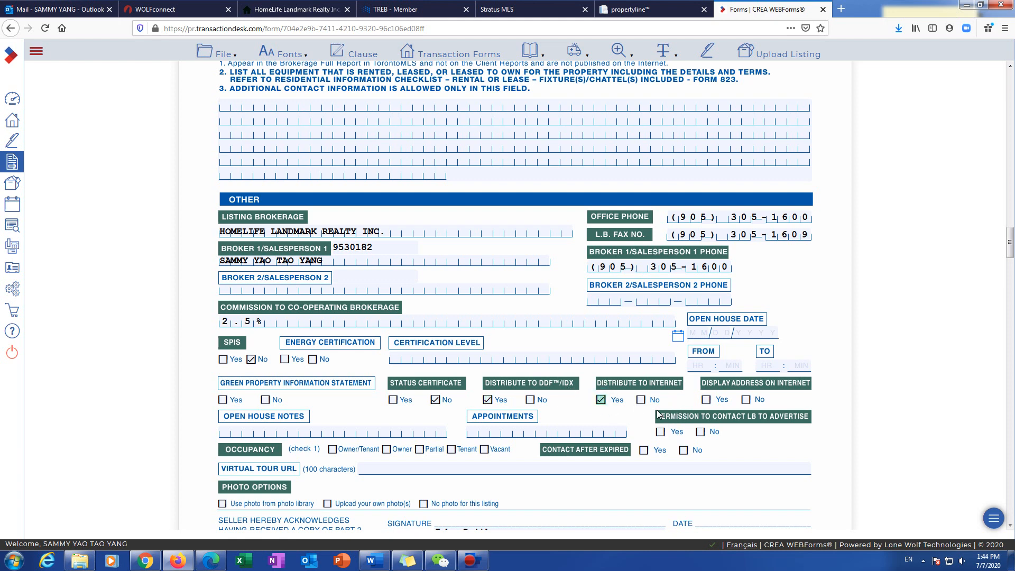
left_click(707, 399)
left_click(661, 432)
left_click(684, 450)
Step: Set Occupancy to Owner and choose Upload your own photo(s)
left_click(387, 449)
scroll(310, 511, "down", 2)
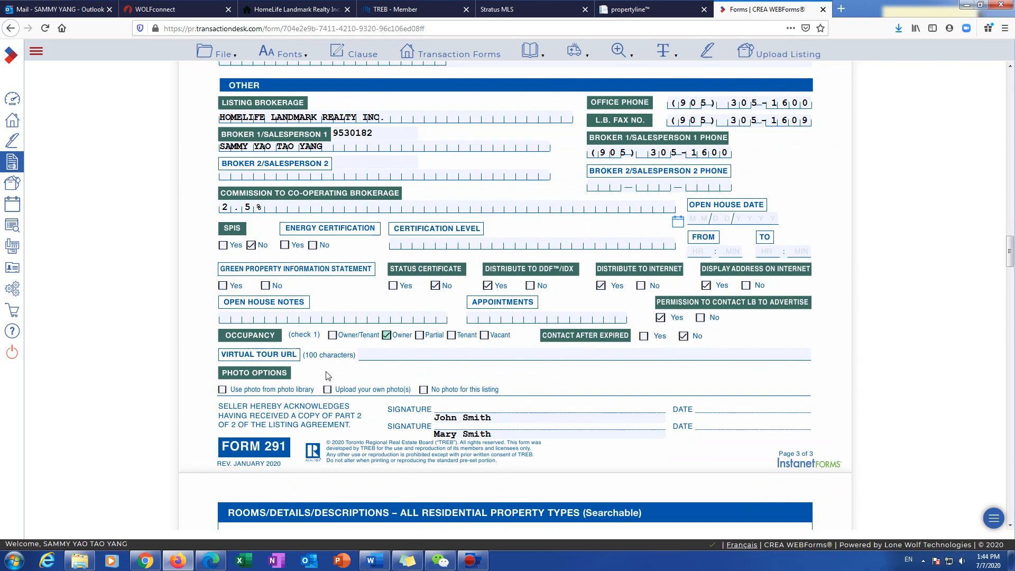
left_click(328, 390)
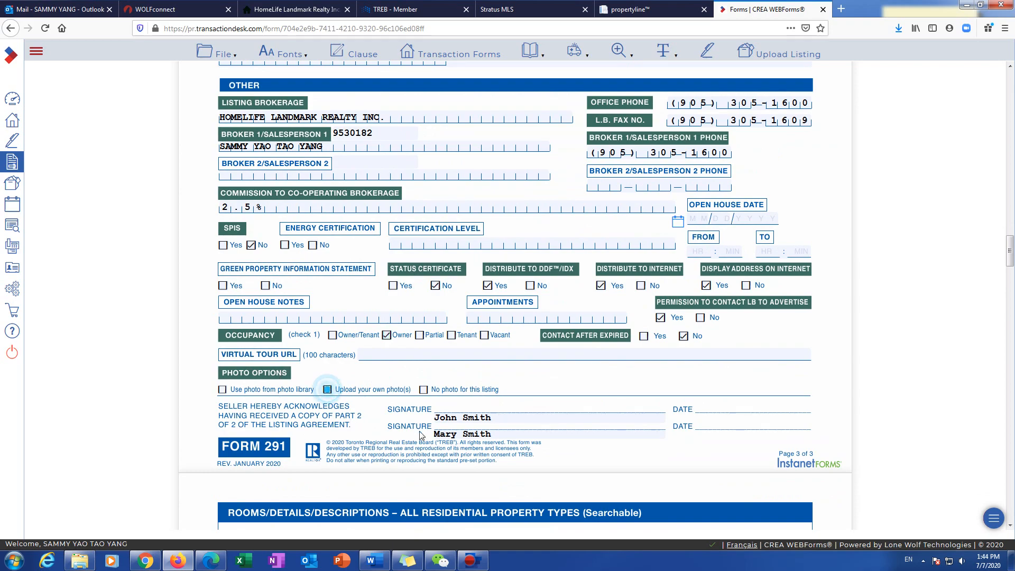
scroll(397, 453, "down", 5)
scroll(396, 453, "down", 16)
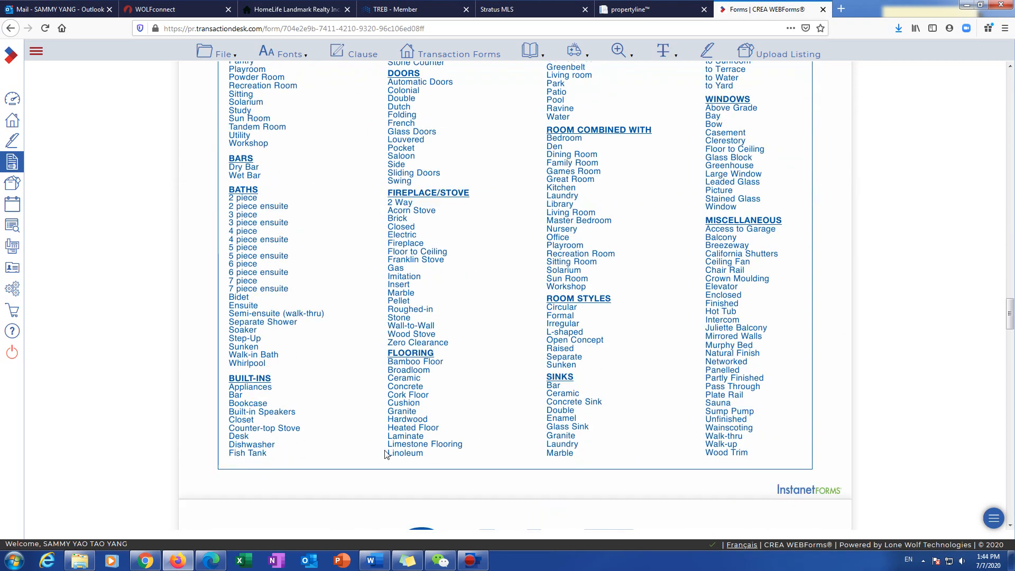
scroll(392, 453, "up", 7)
scroll(386, 452, "up", 15)
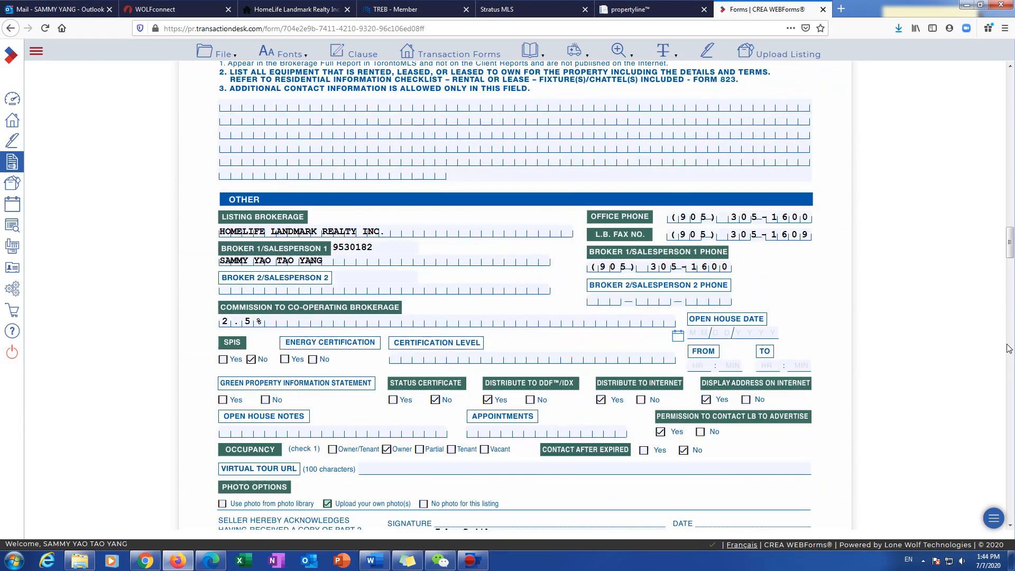
left_click_drag(1010, 244, 1010, 79)
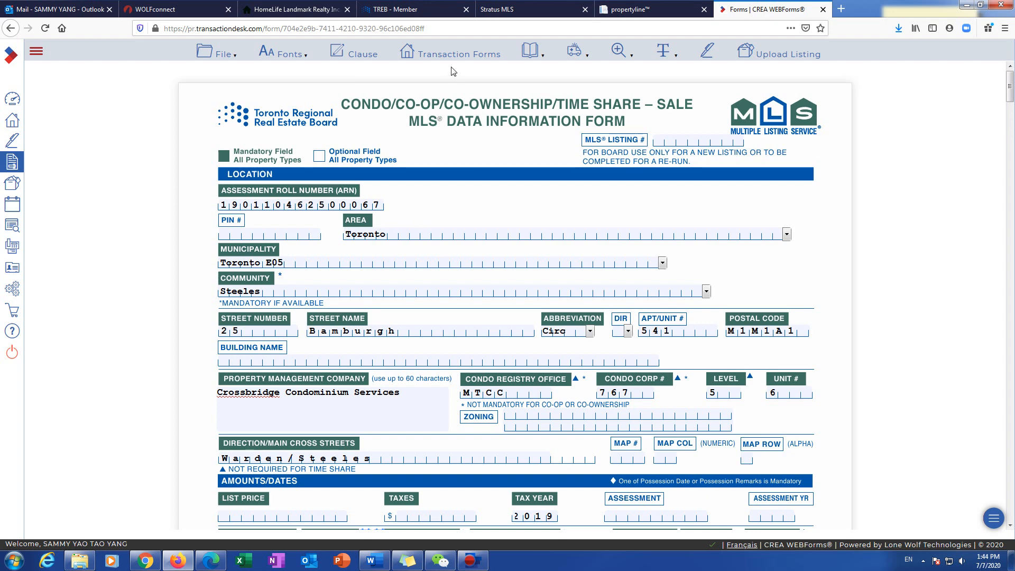
Step: Open Form 810 Working with a REALTOR and check its Names and Brokerage fields
left_click(452, 52)
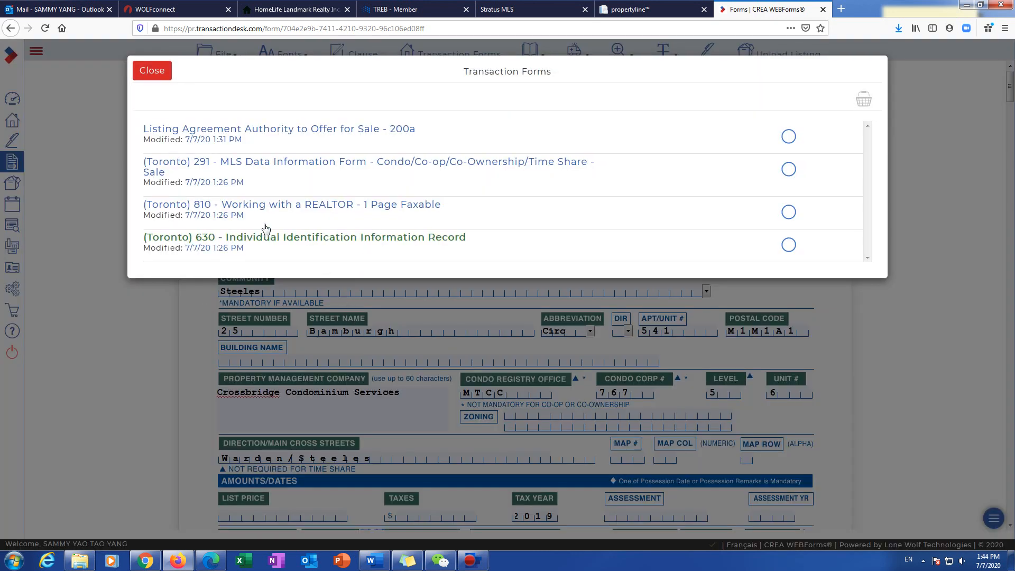
left_click(261, 201)
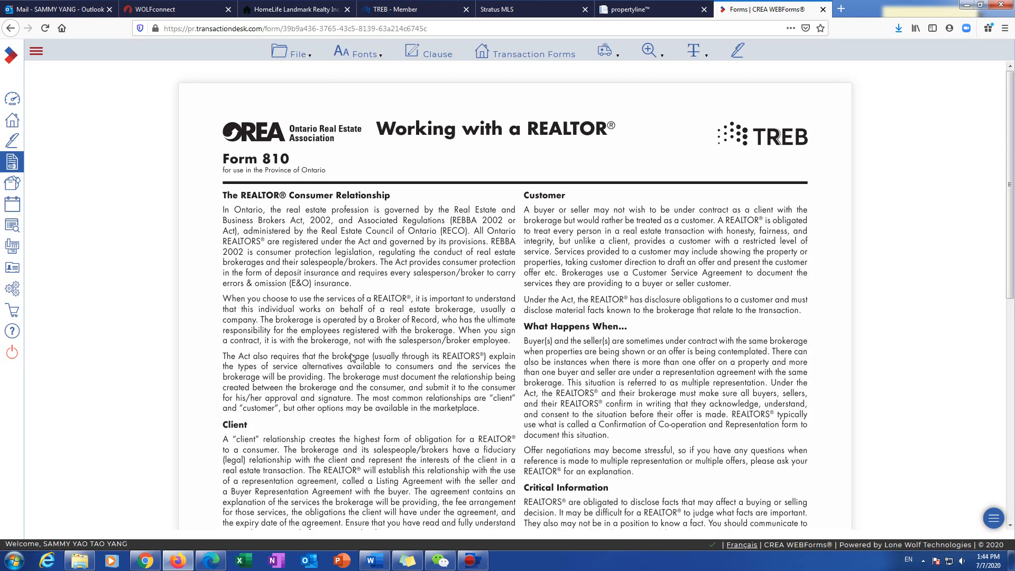
scroll(309, 441, "down", 3)
scroll(258, 469, "down", 3)
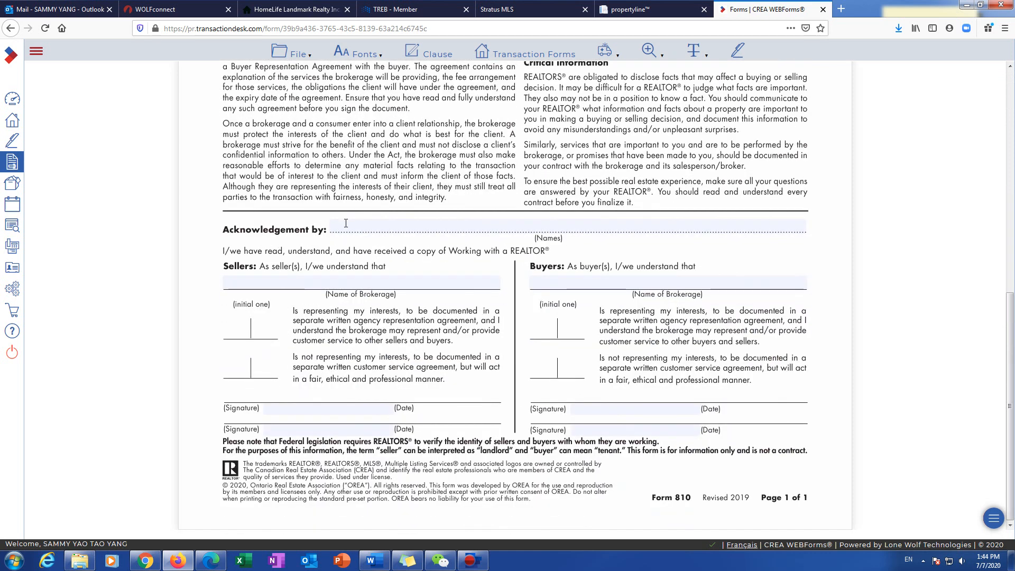
left_click(370, 223)
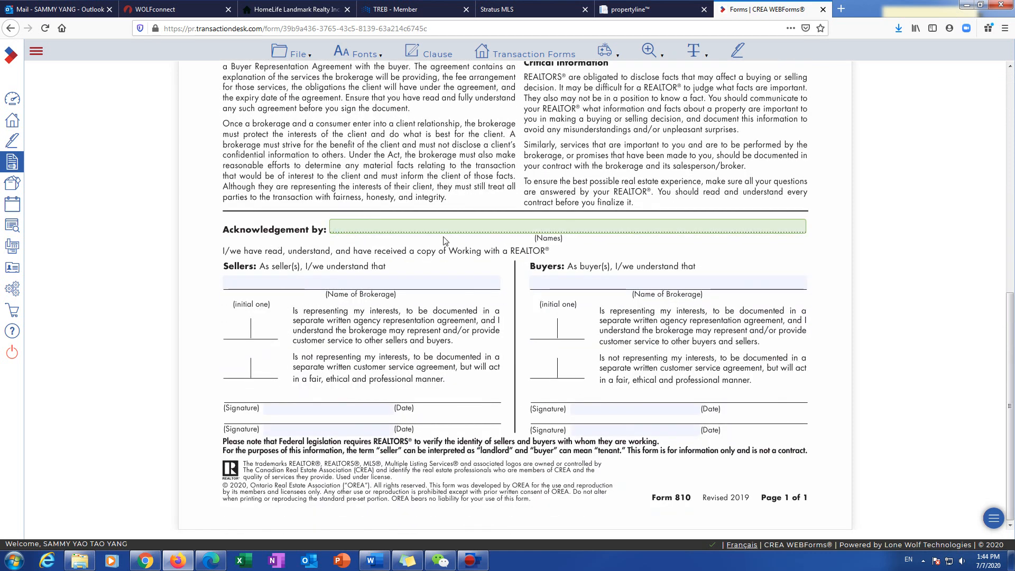
left_click(350, 280)
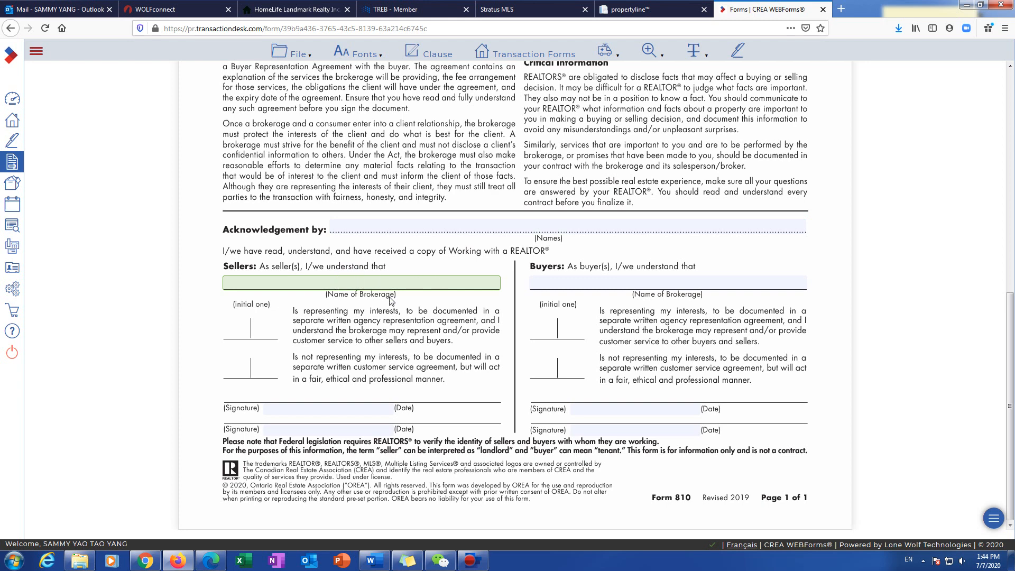
left_click(249, 328)
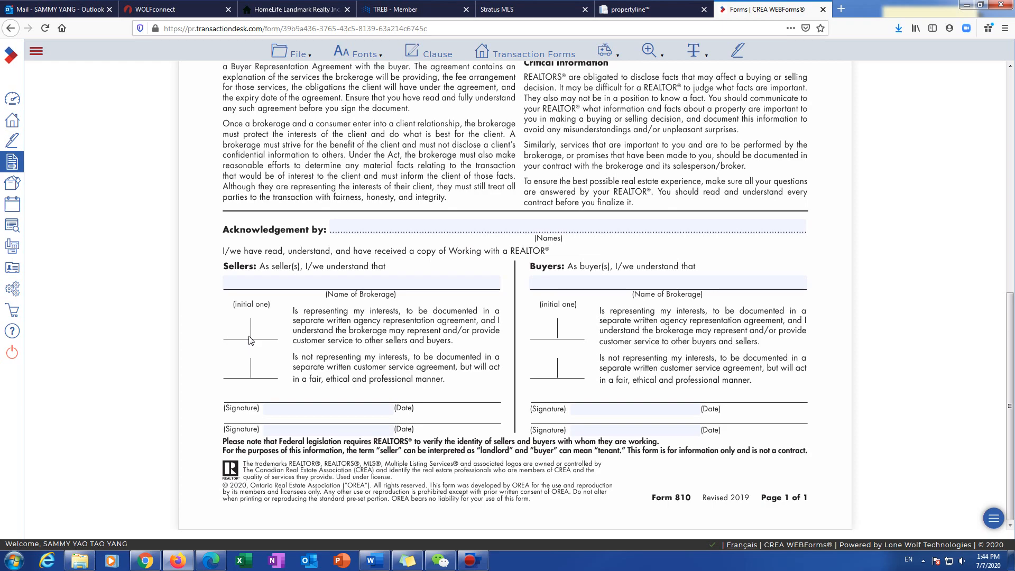
scroll(454, 401, "up", 7)
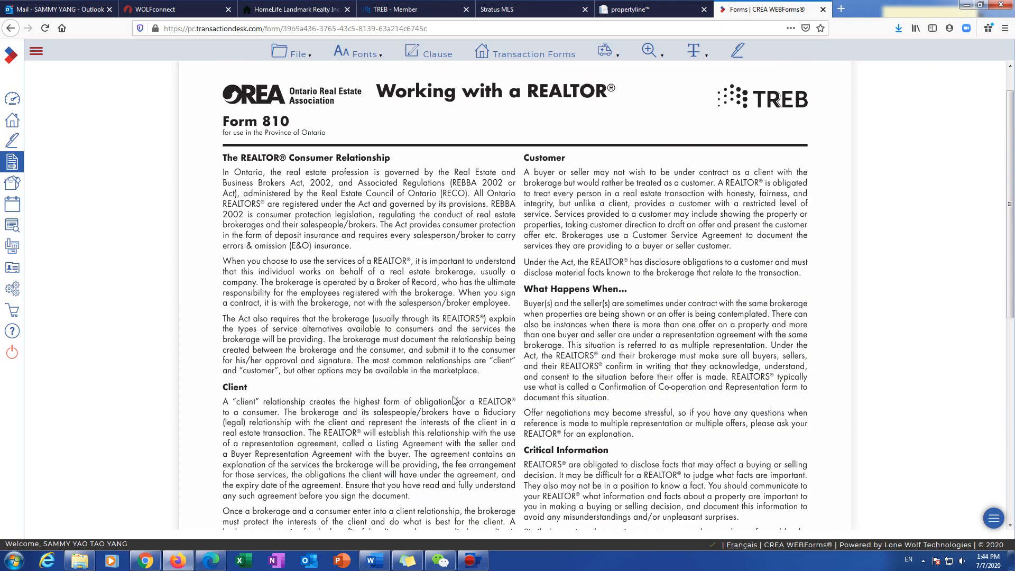
scroll(453, 400, "up", 1)
Step: Open the (Toronto) 630 Individual Identification Information Record and review its prefilled property address
left_click(493, 56)
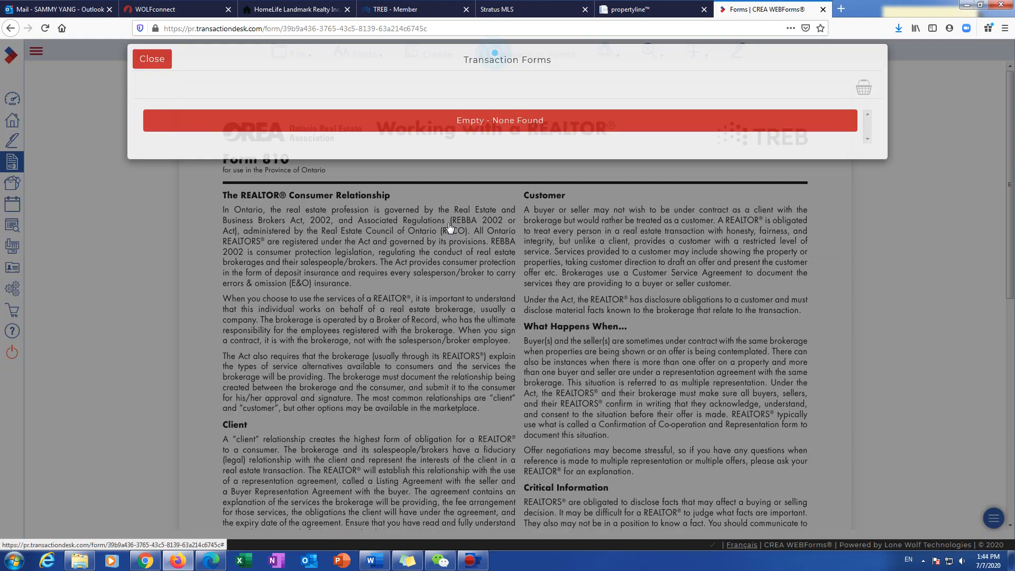
left_click(259, 236)
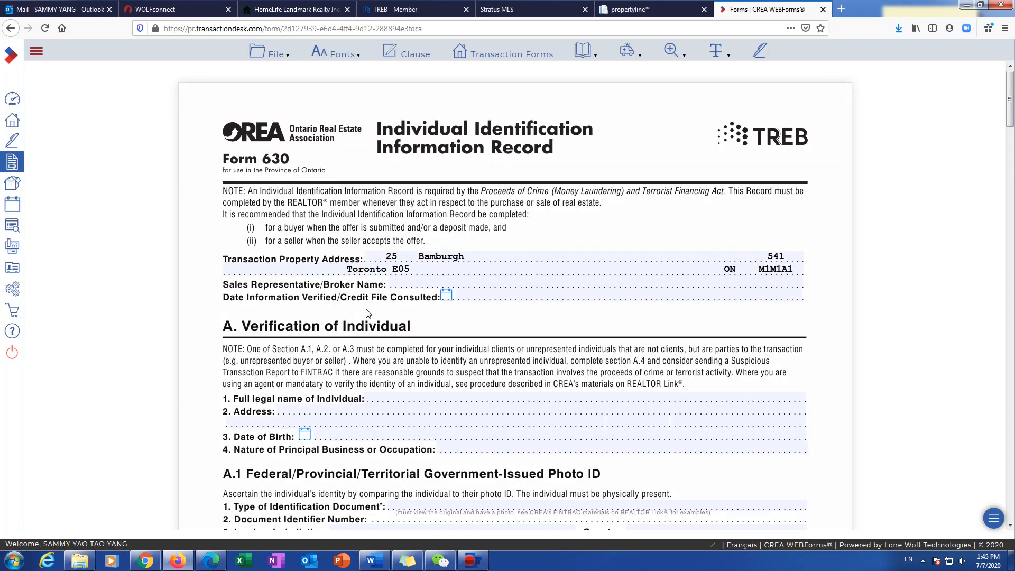
scroll(368, 313, "down", 2)
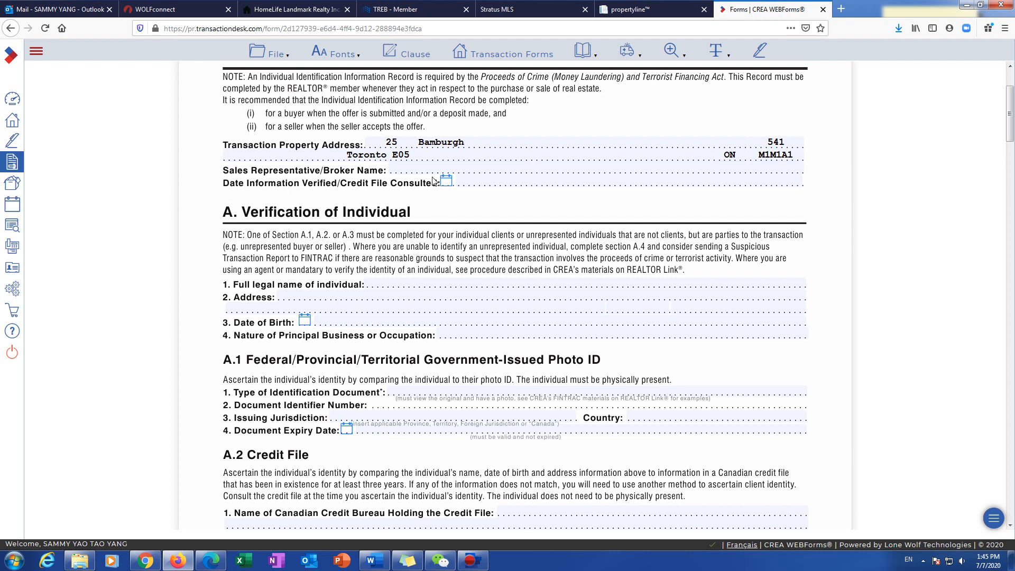
scroll(432, 181, "up", 2)
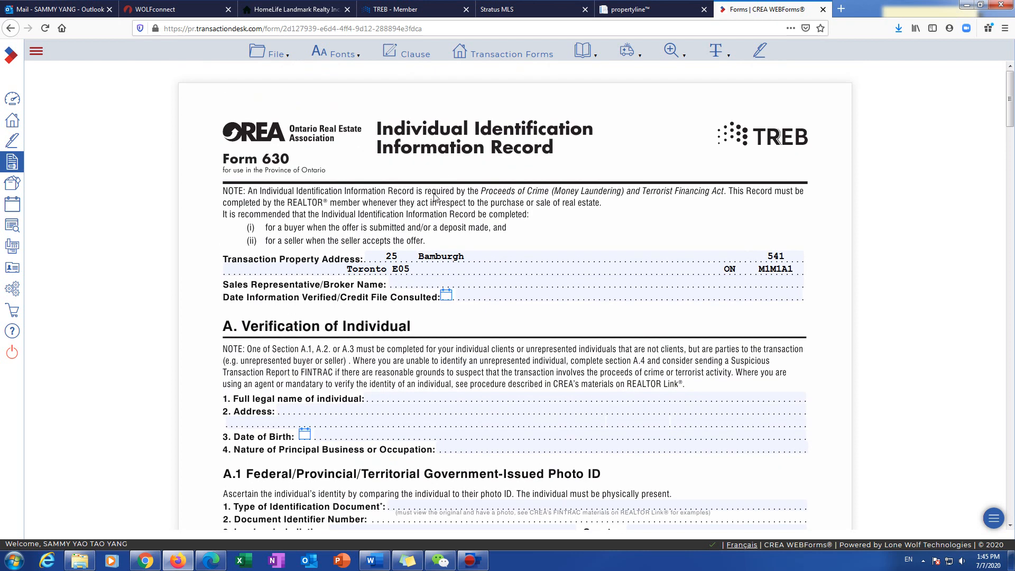
left_click(482, 52)
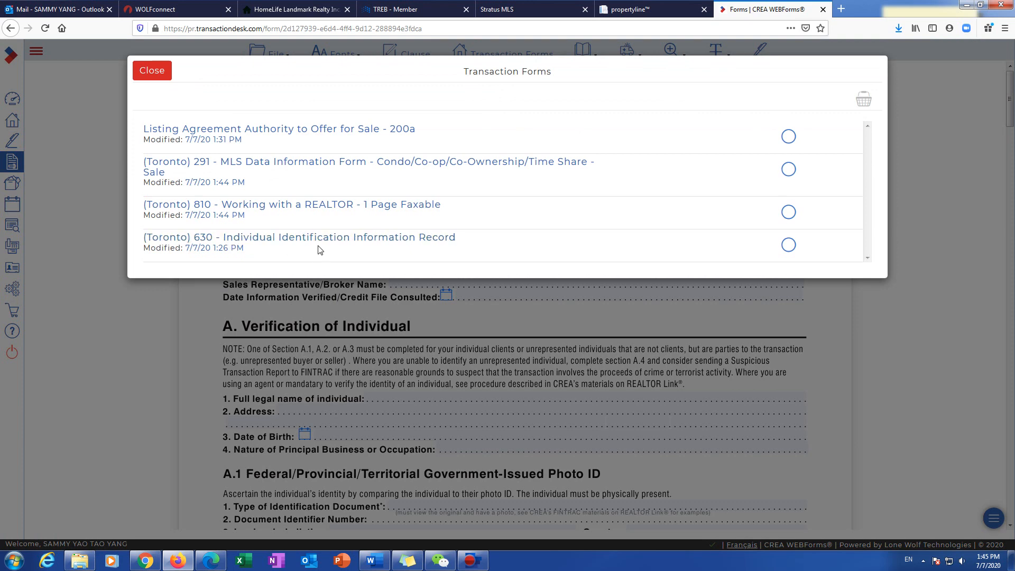
Step: Exit the form, add another (Toronto) 630 record from the library search, and open it
left_click(162, 77)
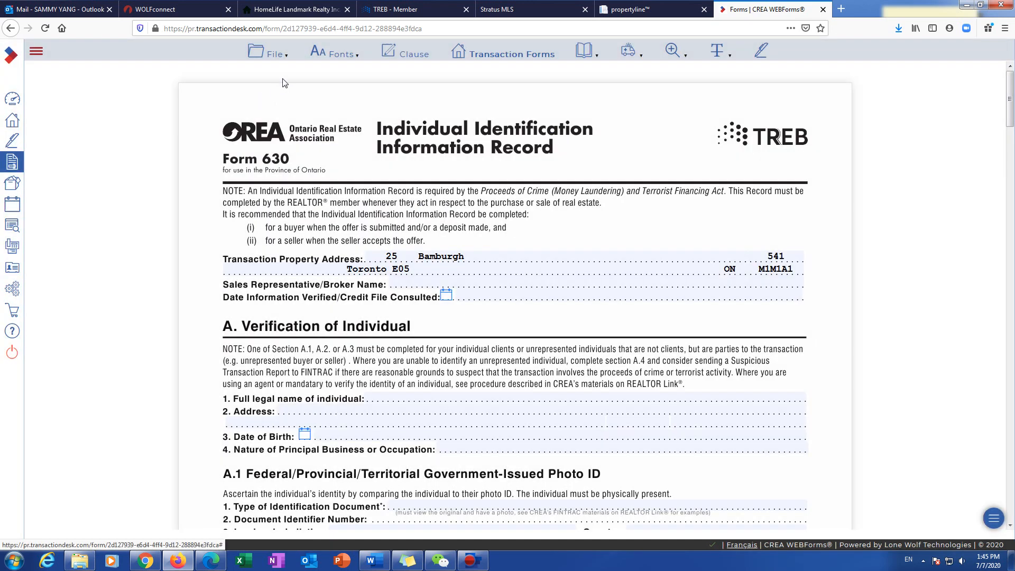
left_click(286, 53)
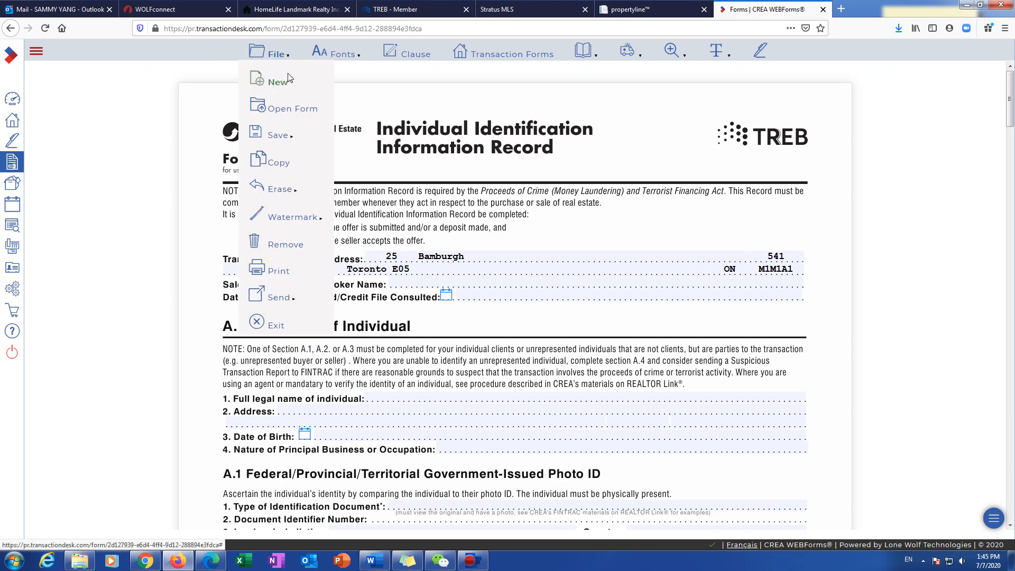
left_click(266, 324)
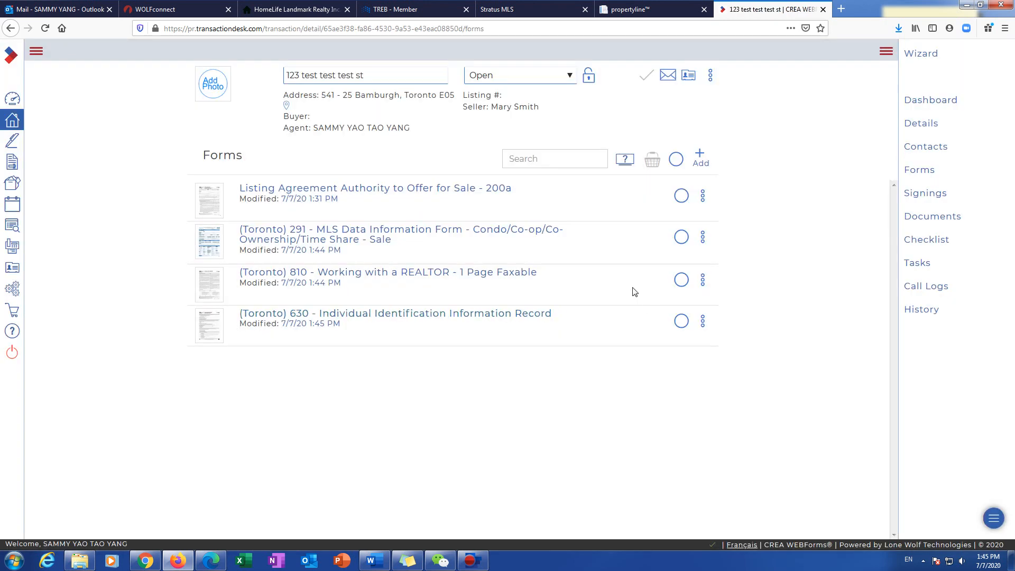
left_click(701, 156)
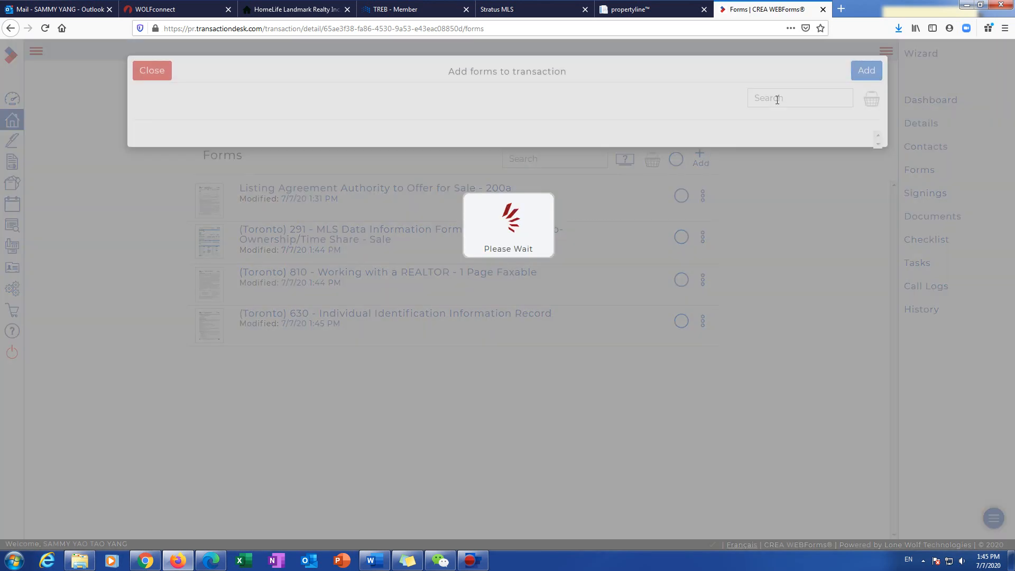
left_click(776, 99)
type("630")
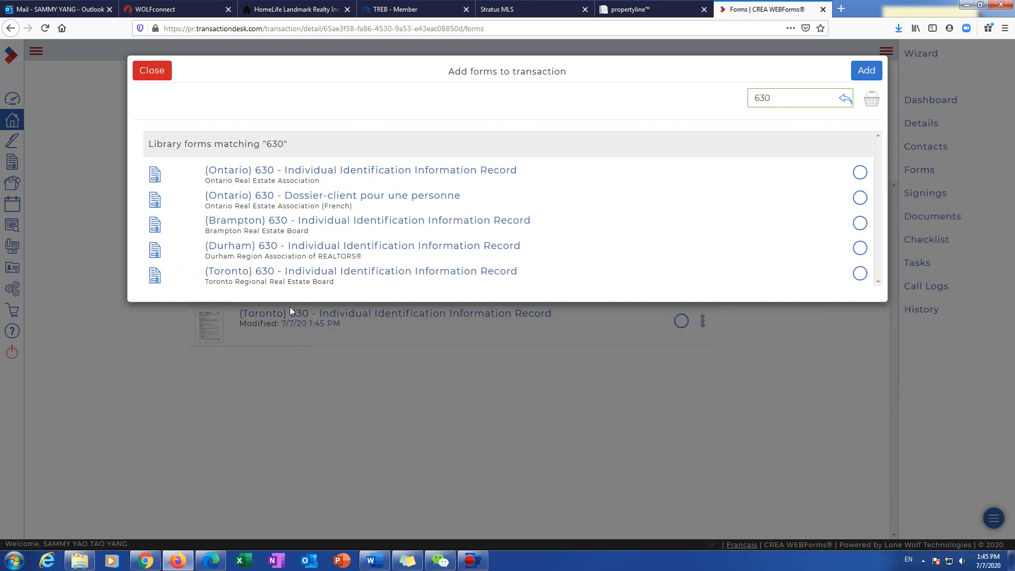
left_click(860, 272)
left_click(867, 71)
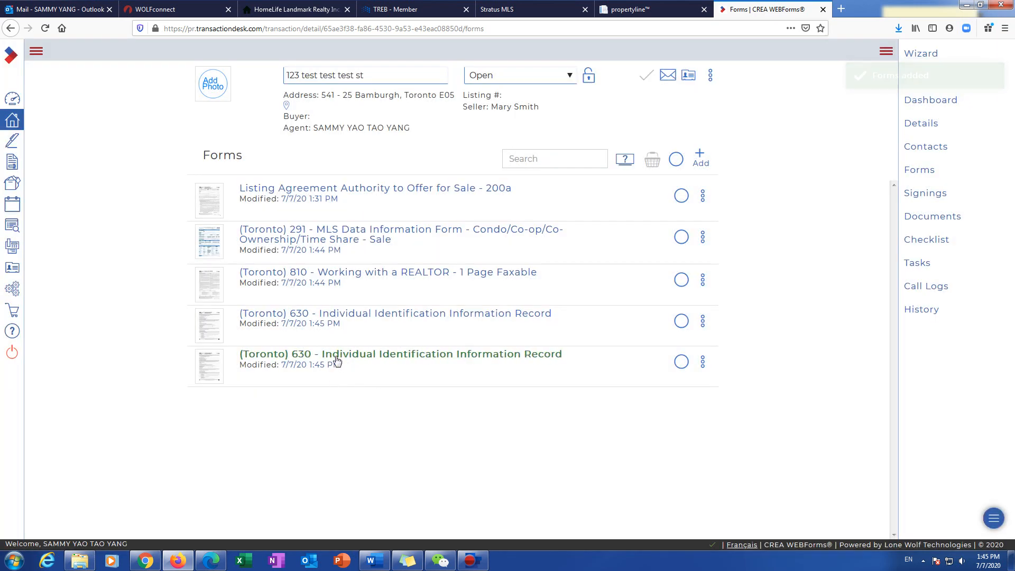
left_click(332, 355)
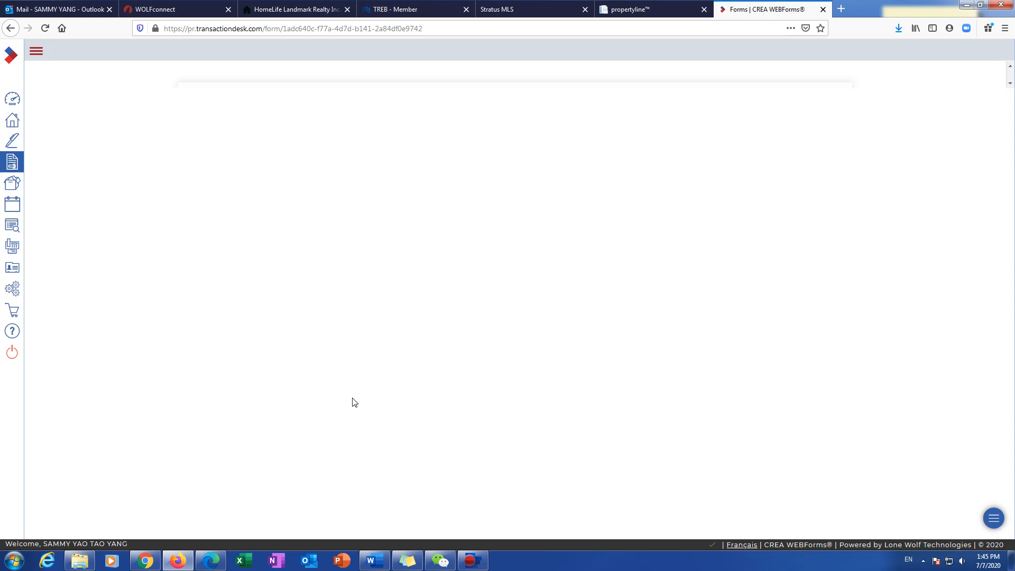
scroll(336, 210, "down", 5)
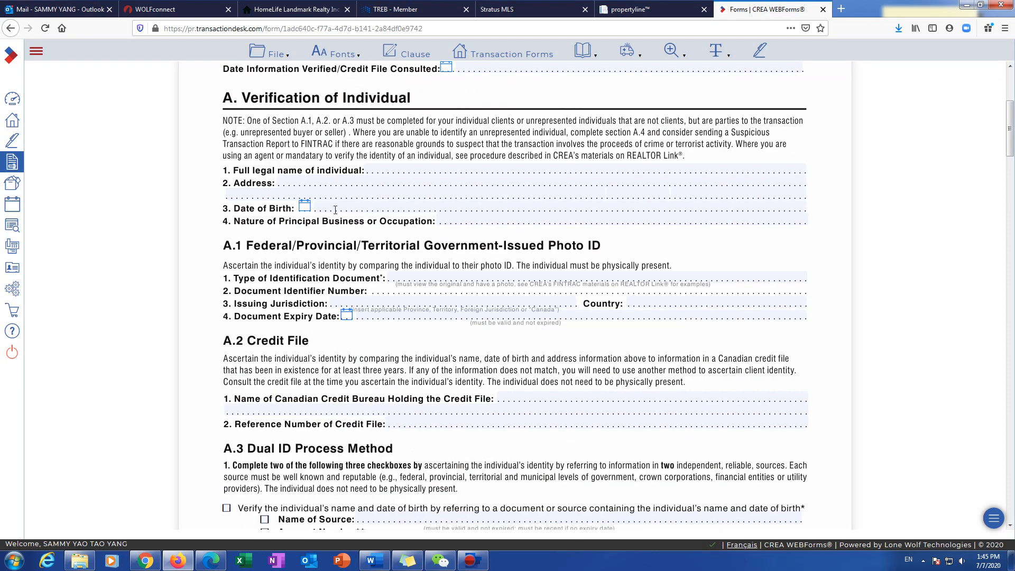
scroll(335, 210, "up", 2)
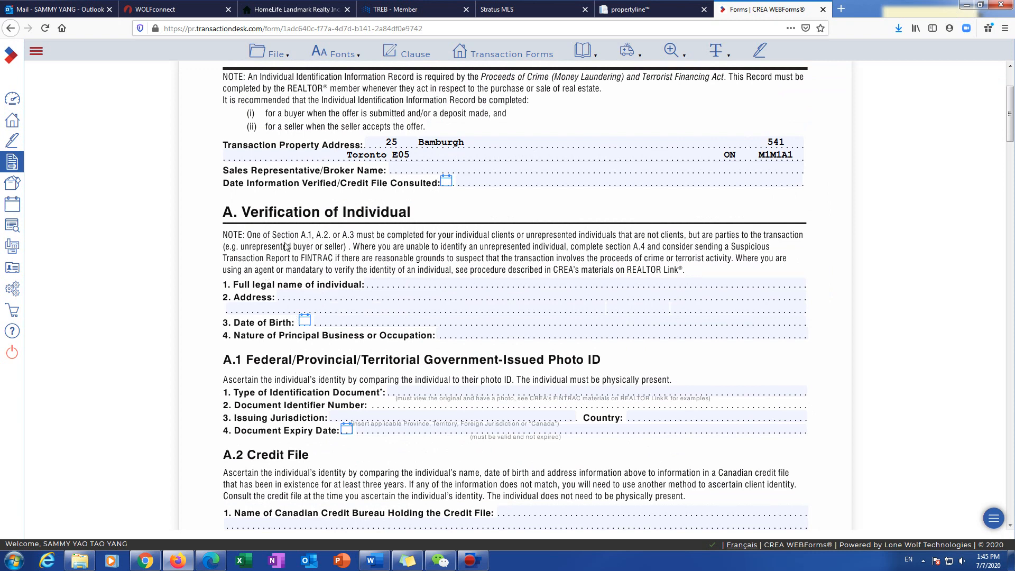
scroll(290, 379, "down", 1)
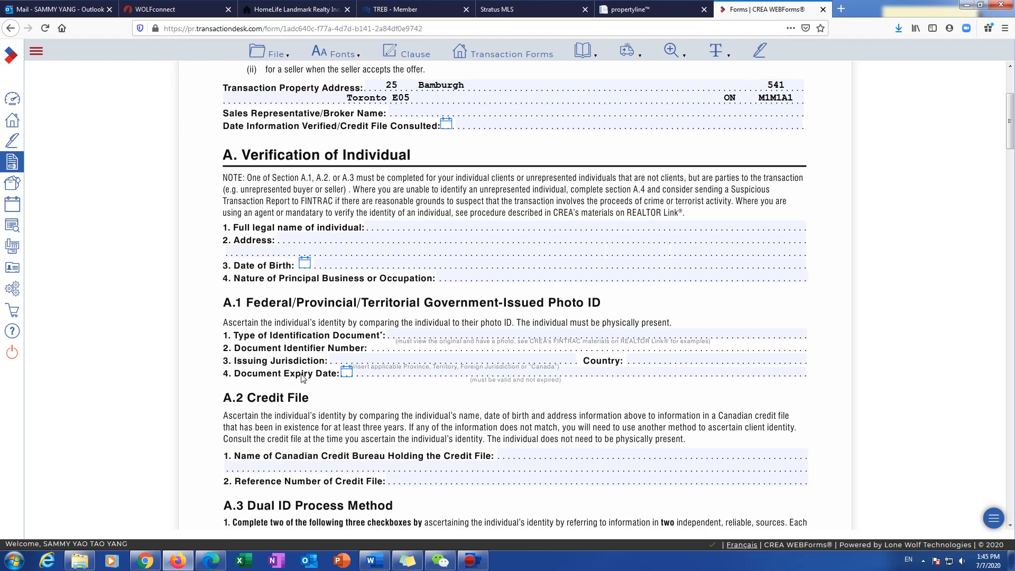
scroll(303, 378, "down", 3)
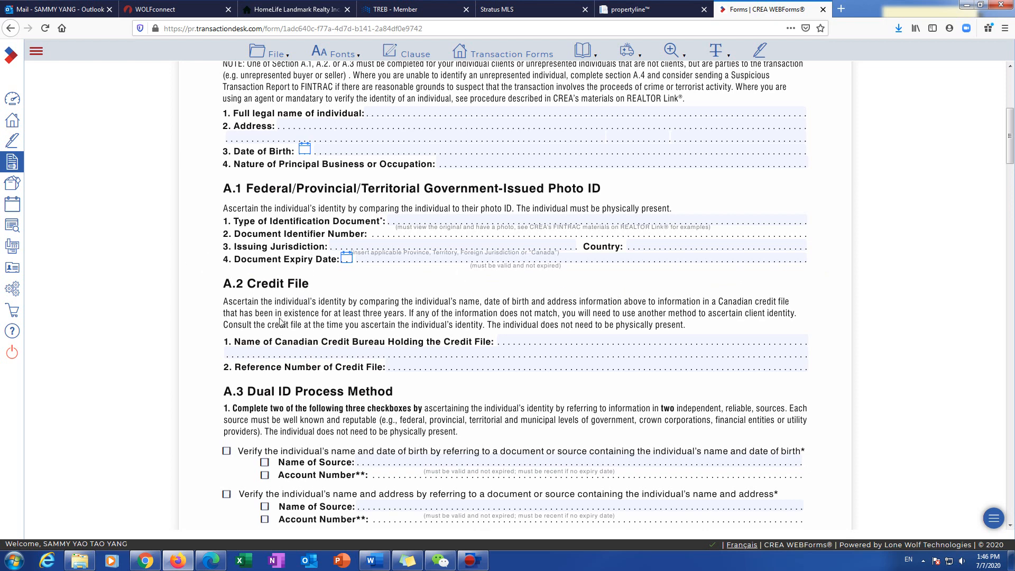
scroll(329, 335, "down", 1)
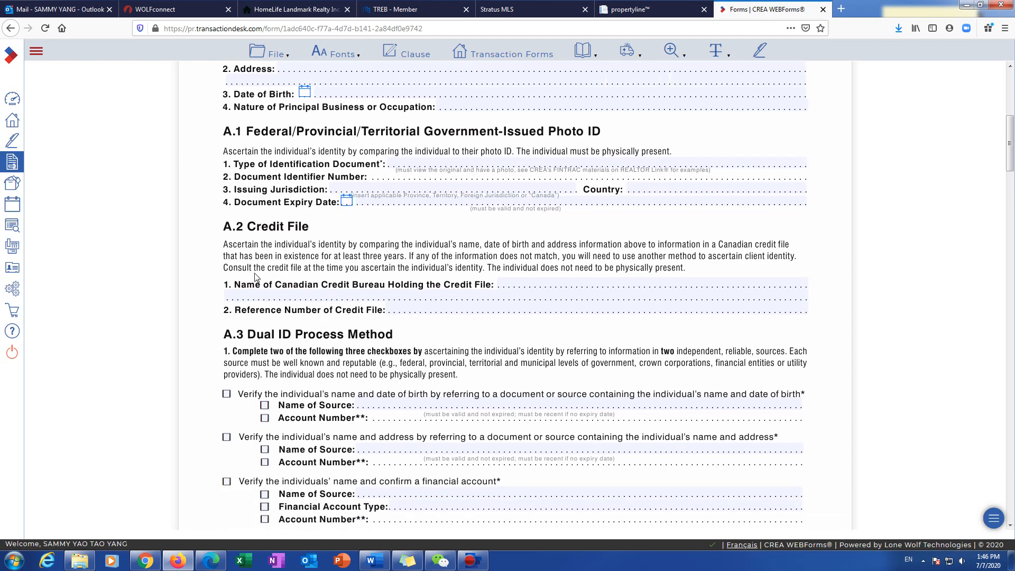
scroll(244, 319, "down", 1)
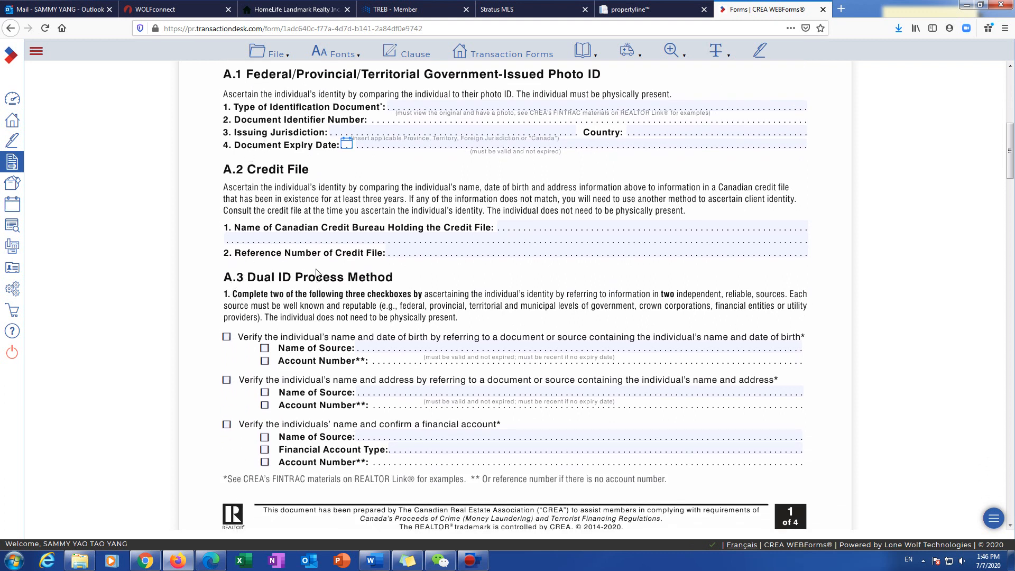
scroll(311, 313, "down", 1)
scroll(312, 316, "down", 8)
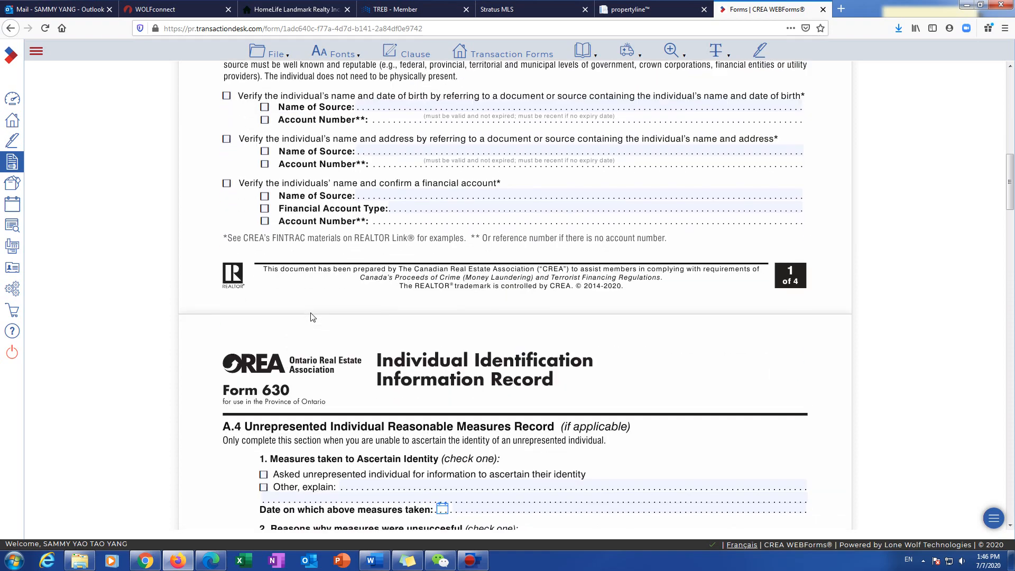
scroll(312, 316, "up", 15)
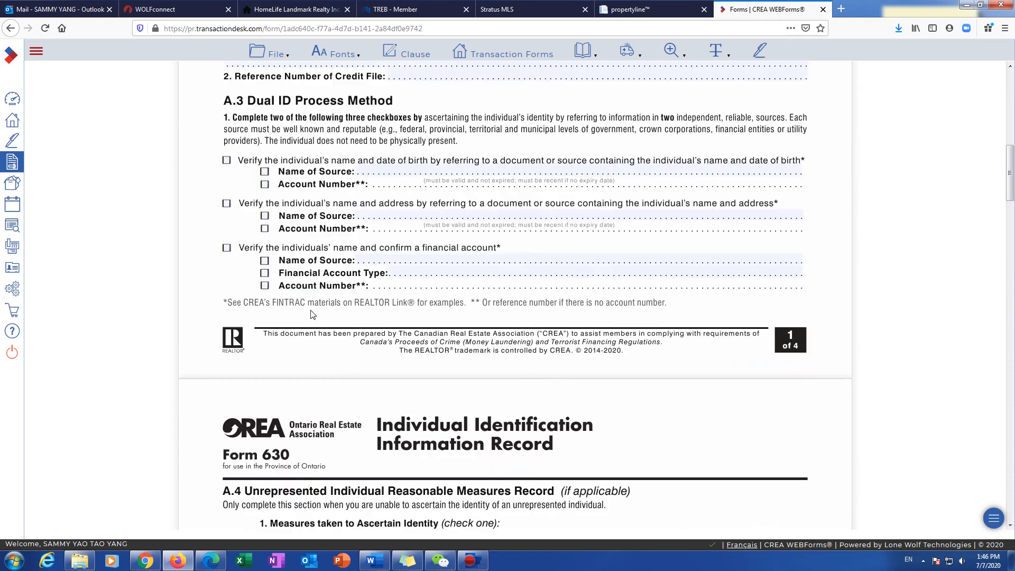
scroll(480, 354, "down", 1)
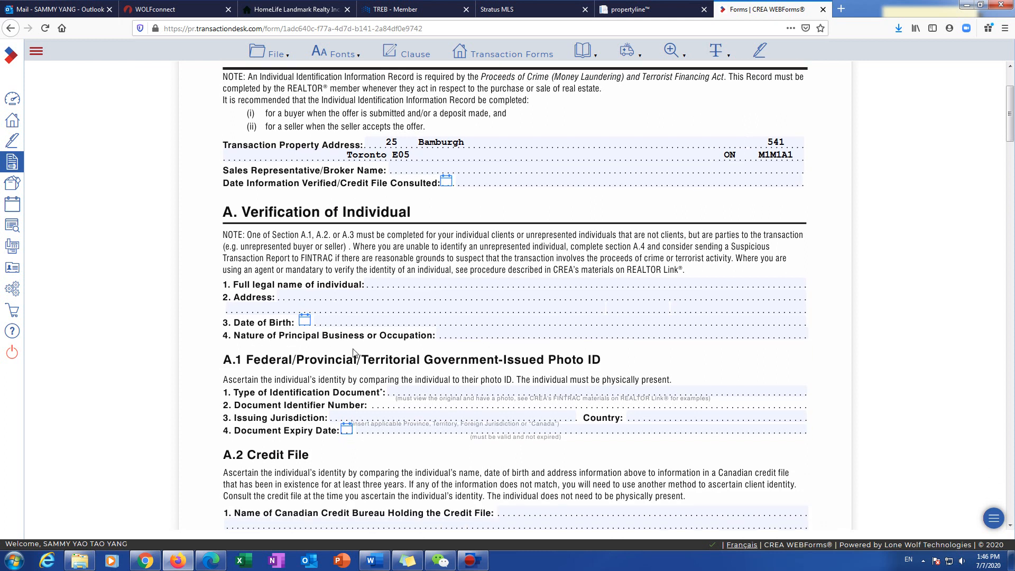
left_click(497, 333)
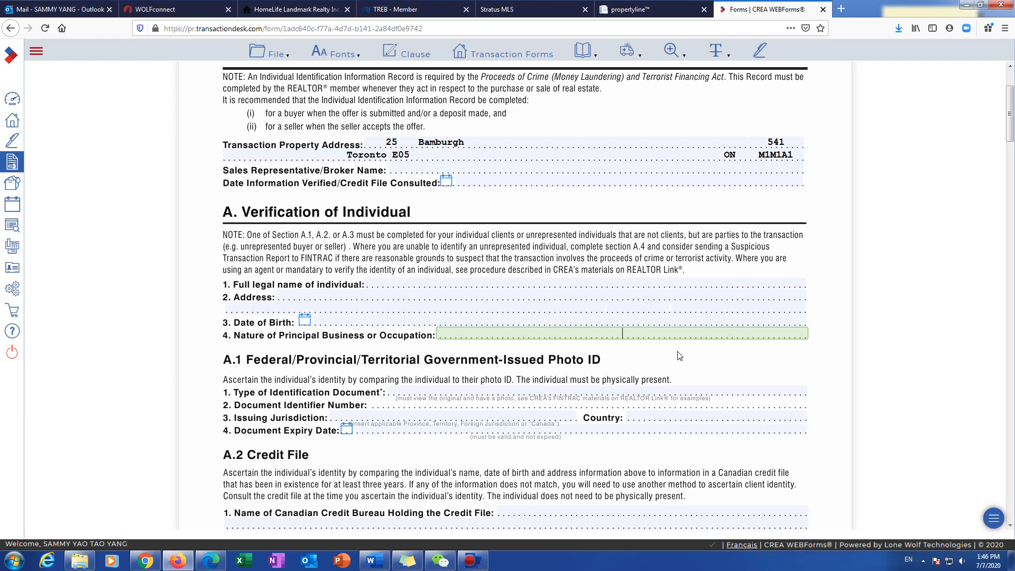
scroll(679, 356, "down", 15)
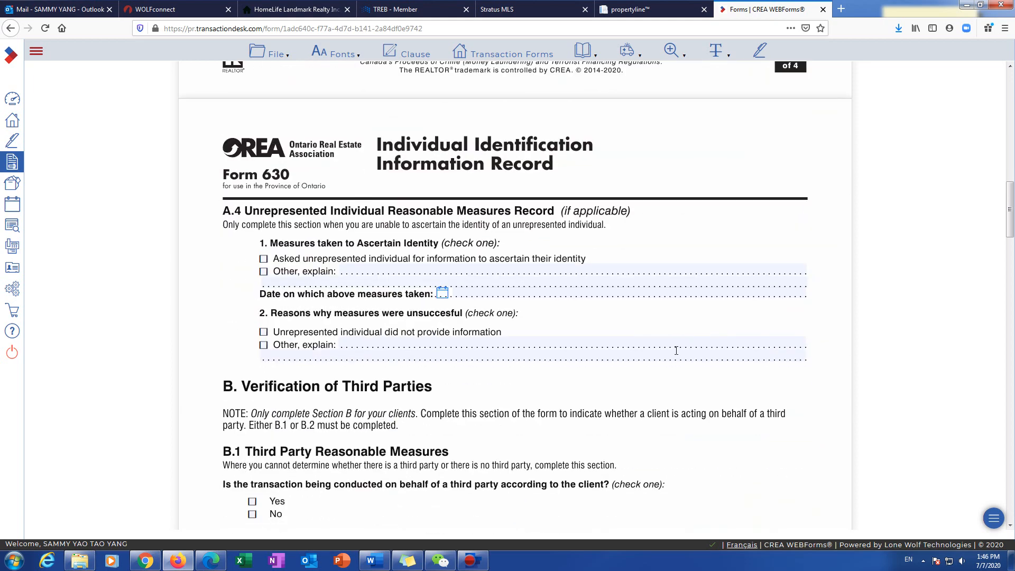
Step: Review Form 630's Client Risk and Business Relationship sections, then bring up the Transaction Forms list
scroll(676, 350, "down", 8)
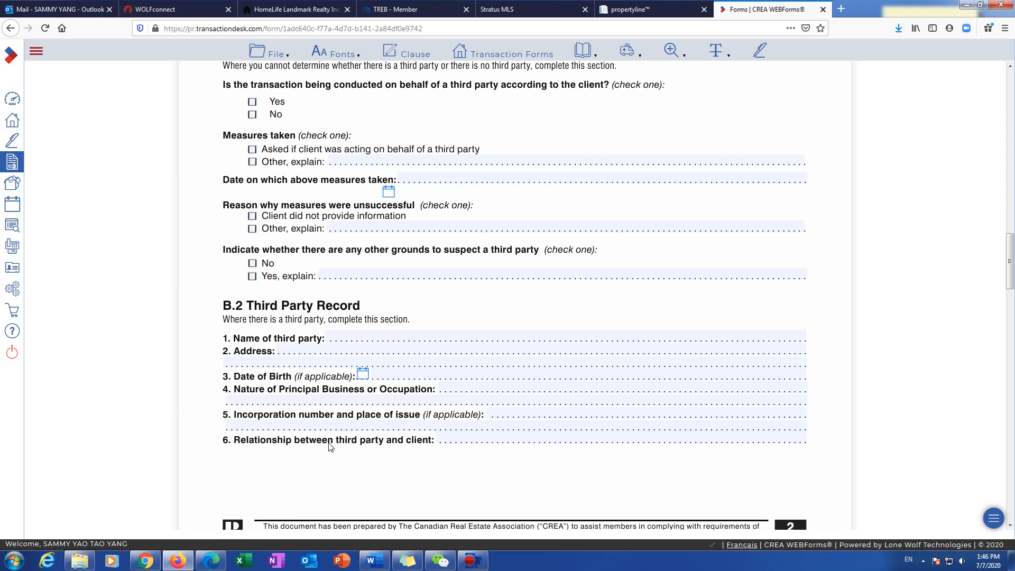
scroll(330, 447, "down", 10)
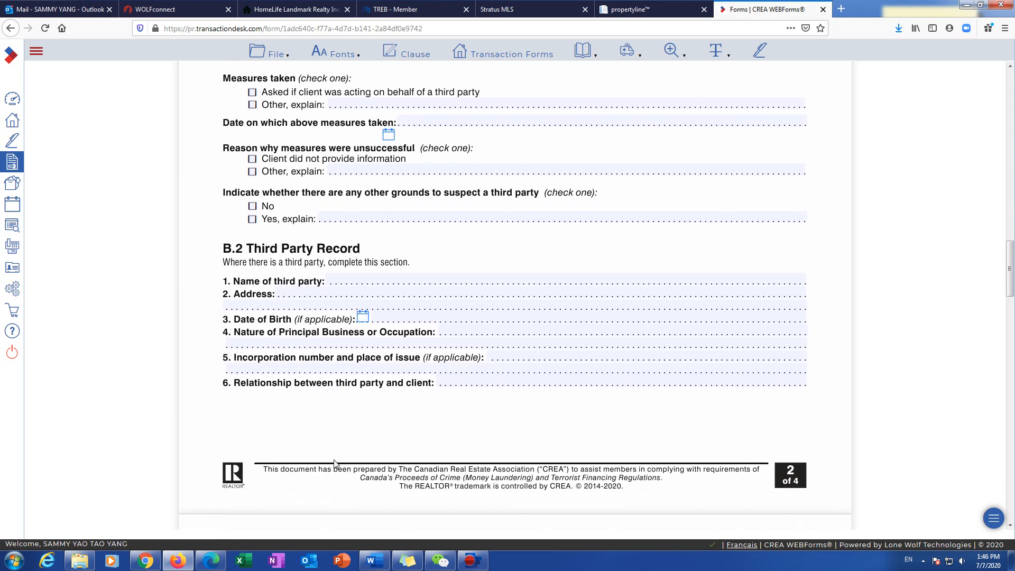
scroll(330, 464, "up", 4)
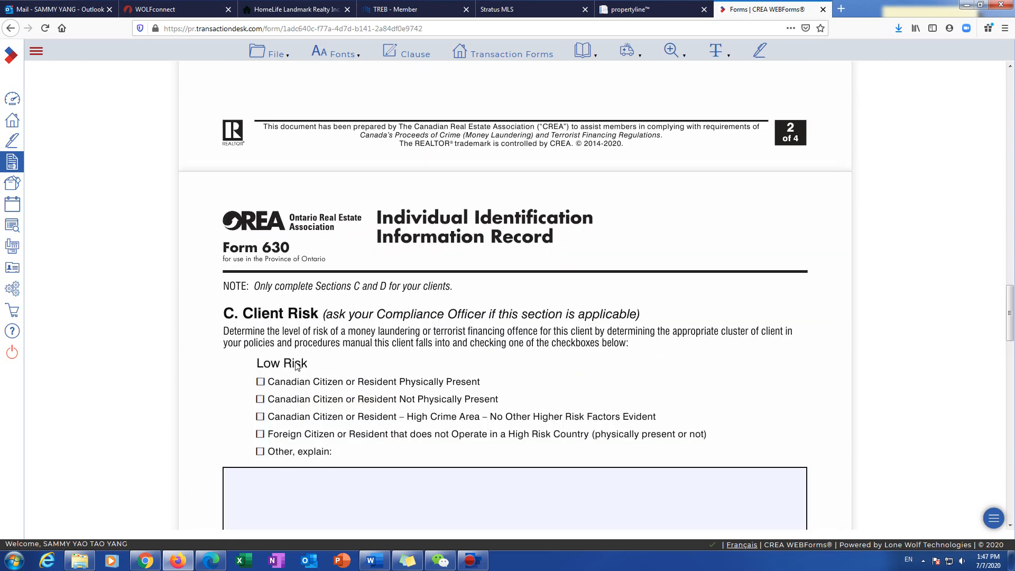
scroll(341, 399, "down", 1)
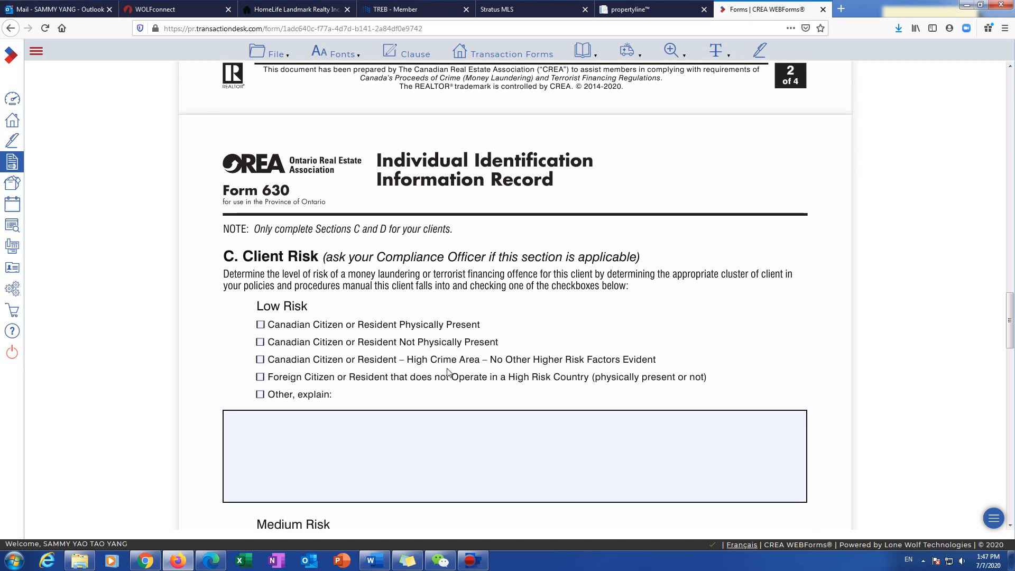
scroll(389, 386, "down", 2)
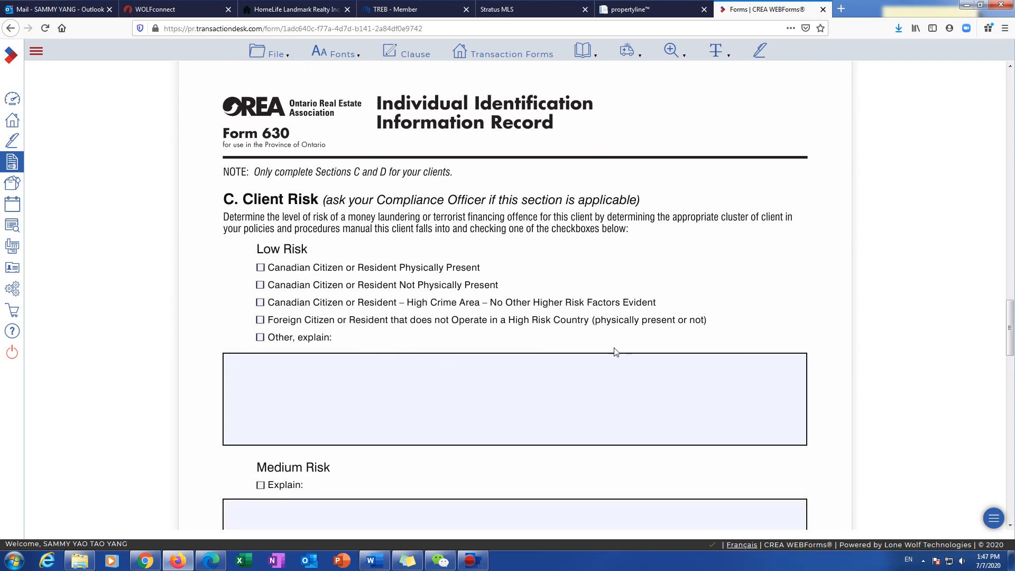
scroll(283, 407, "down", 15)
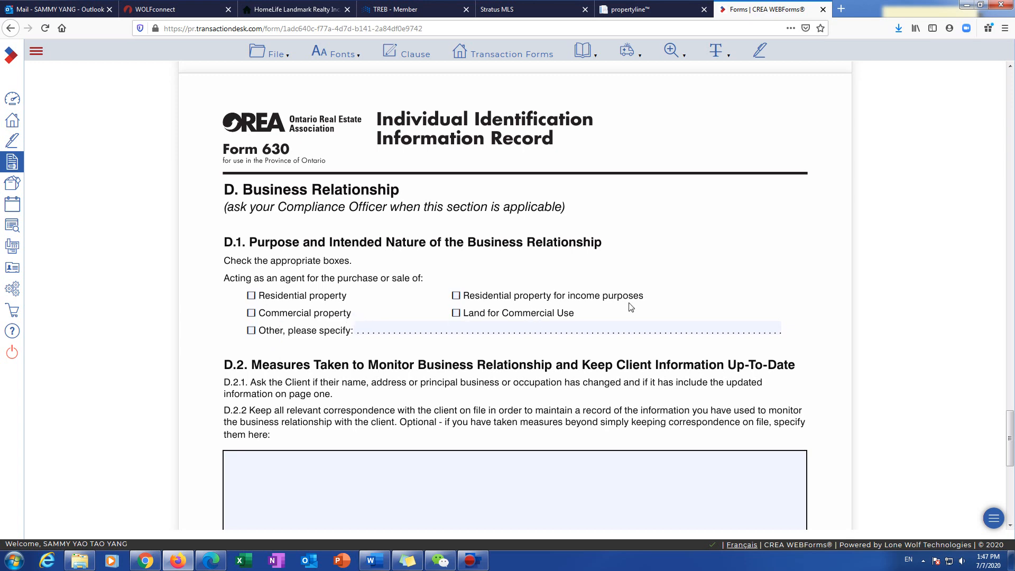
scroll(264, 399, "down", 3)
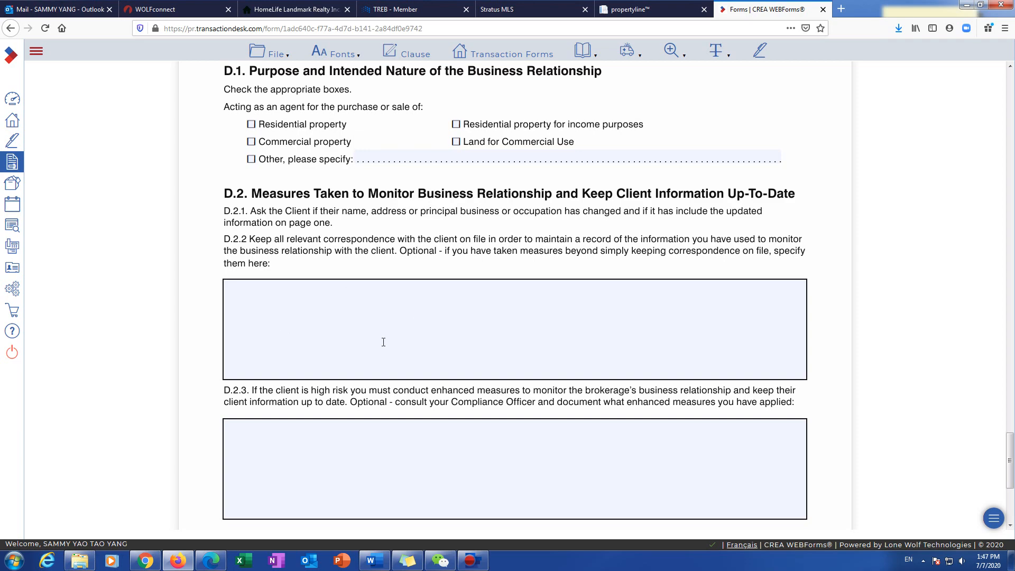
scroll(373, 346, "down", 4)
scroll(453, 320, "up", 15)
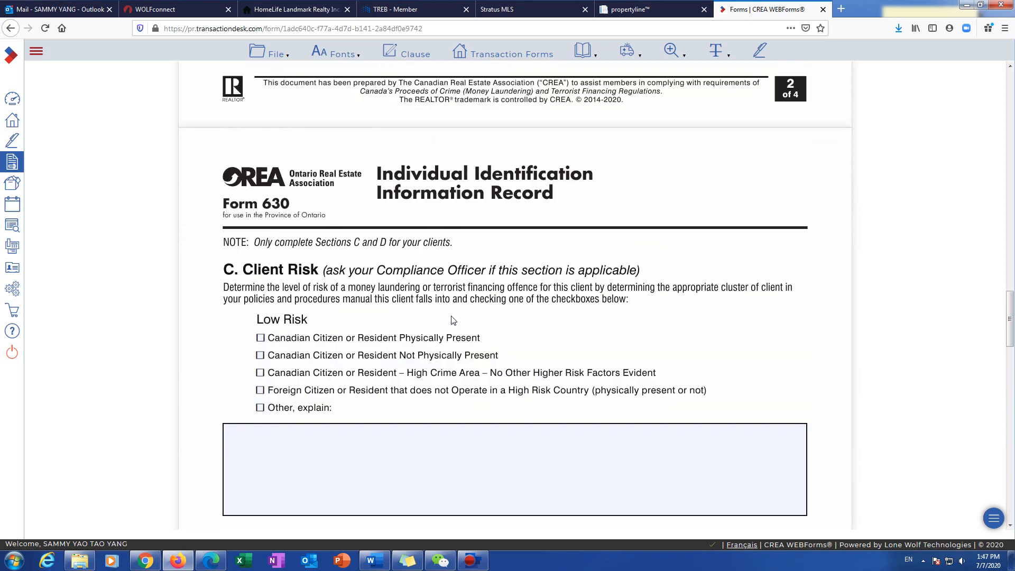
scroll(453, 320, "up", 7)
left_click(511, 53)
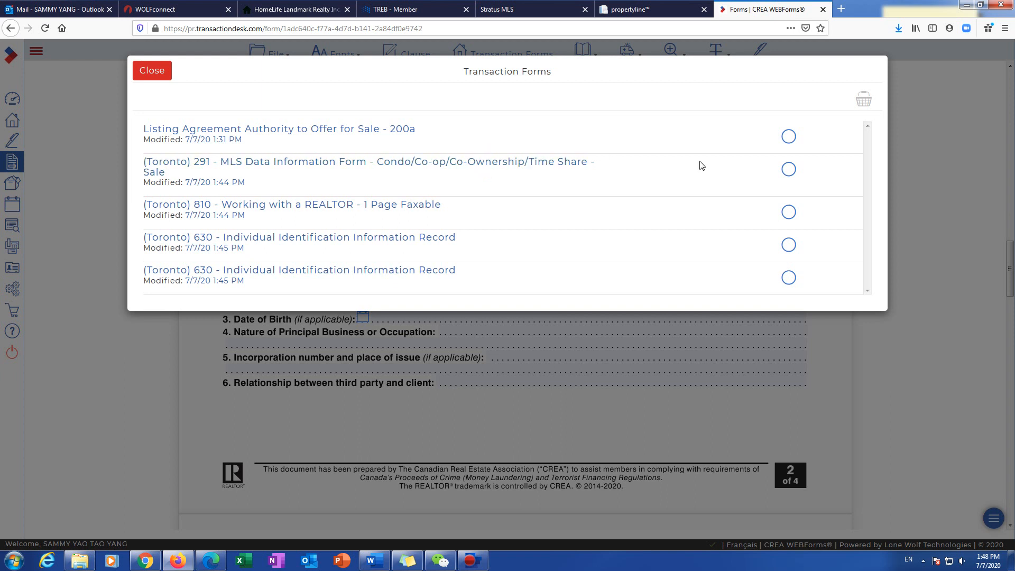
Step: Select the 200a, 291, 810 and both 630 forms and view them in the Basket
left_click(789, 137)
left_click(789, 170)
left_click(788, 212)
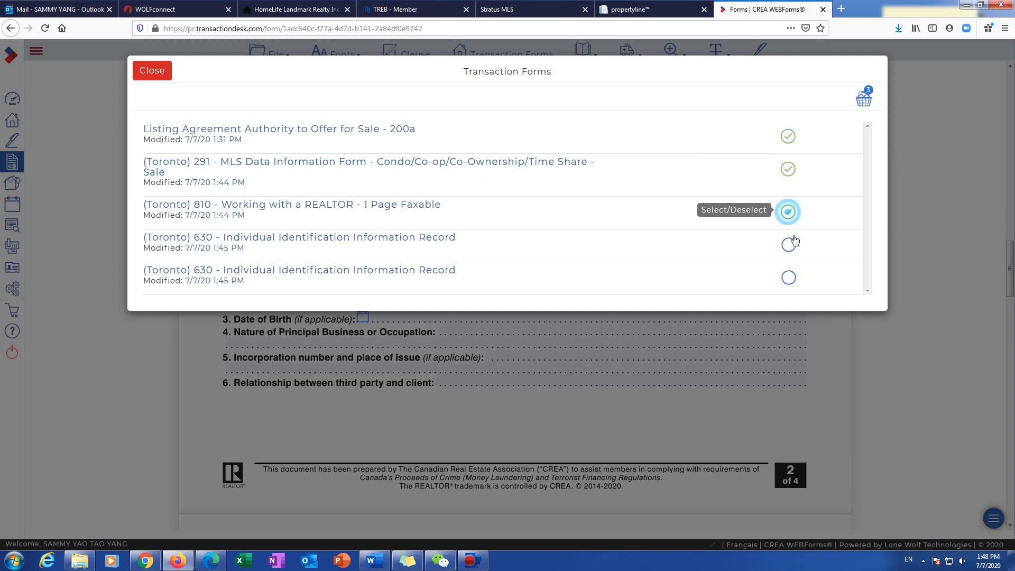
left_click(788, 245)
left_click(788, 277)
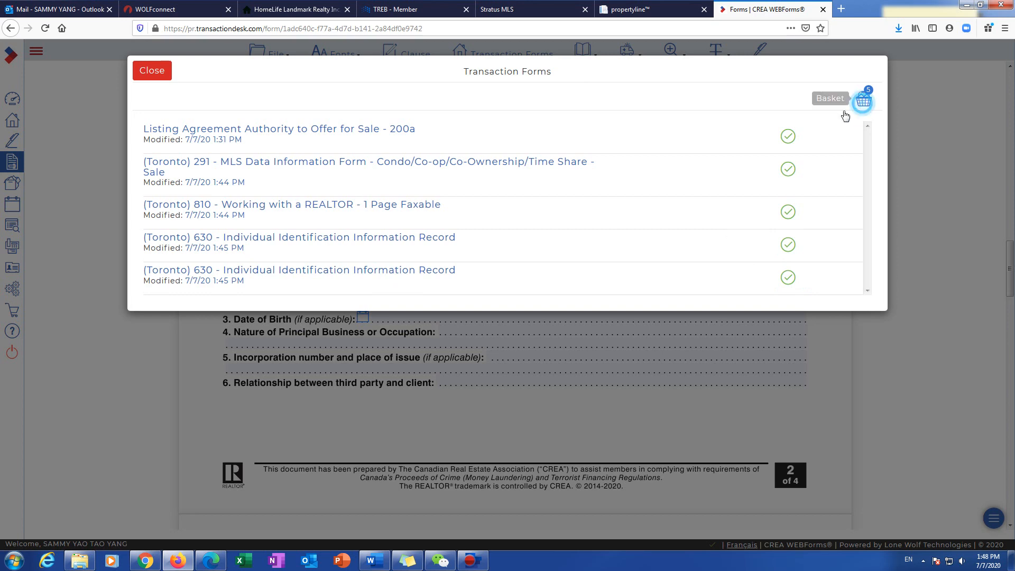
left_click(863, 100)
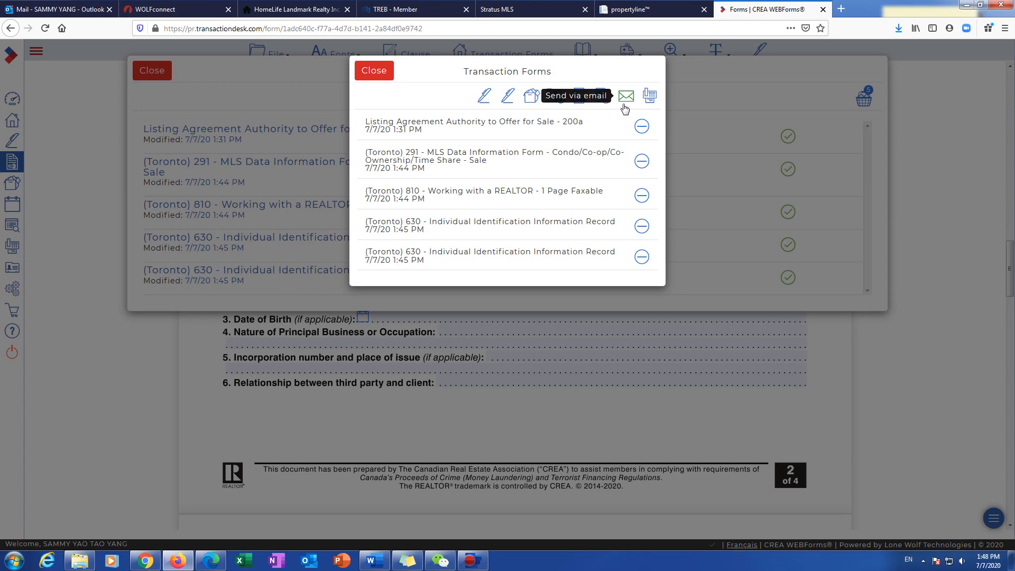
left_click(370, 71)
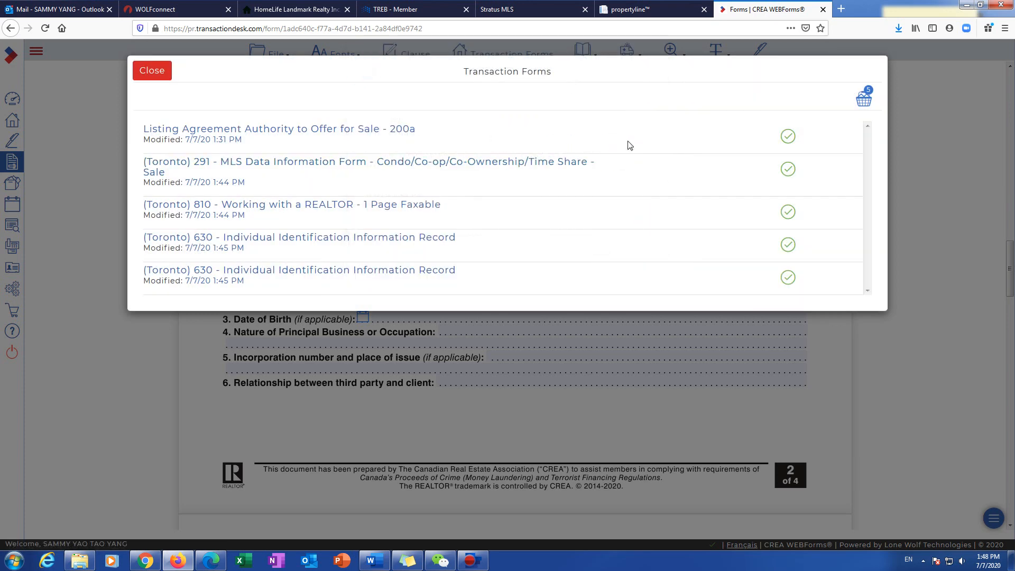
left_click(159, 76)
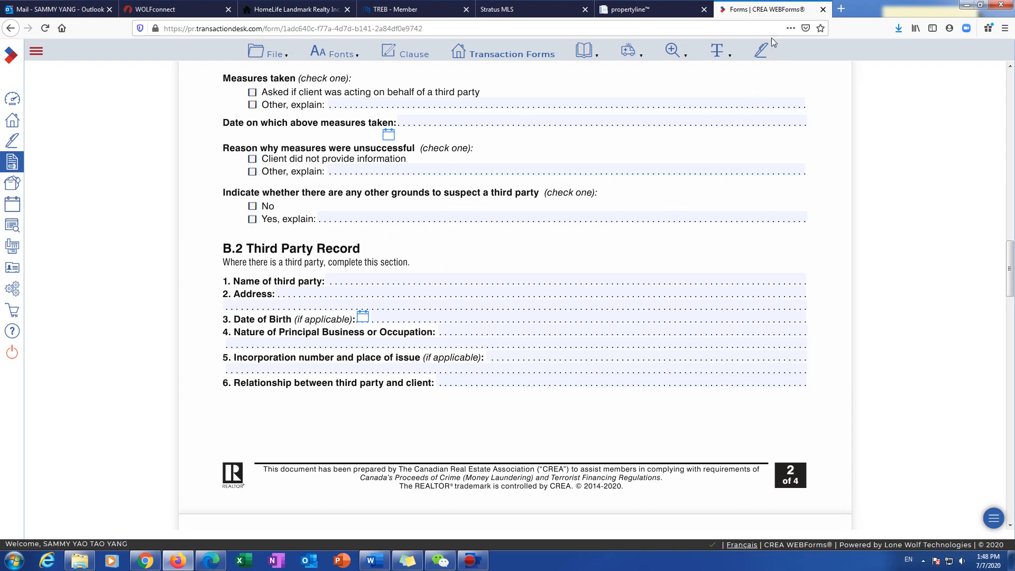
Step: Open the INCOM Resource Center from the HomeLife Landmark site's Agent Login
left_click(275, 9)
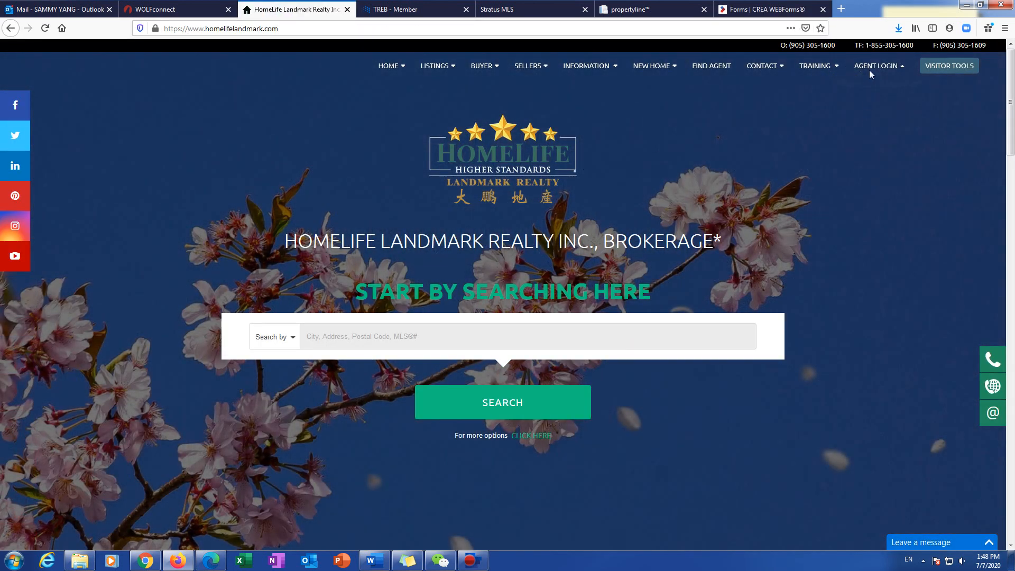
mouse_move(870, 74)
left_click(852, 94)
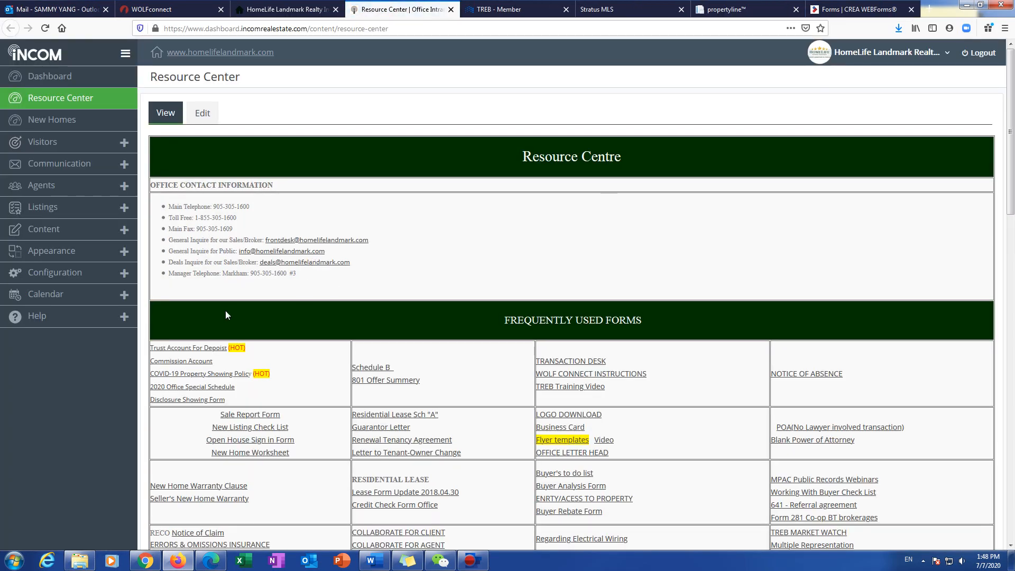
Step: Open the New Listing Check List PDF from Frequently Used Forms, declining the incoming call popup
scroll(226, 312, "down", 2)
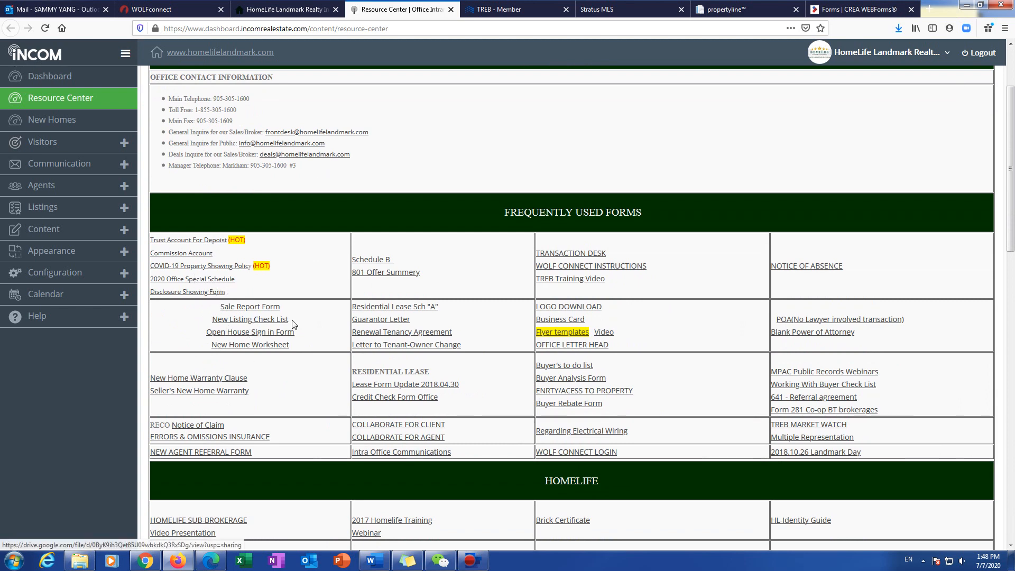
left_click_drag(292, 321, 211, 322)
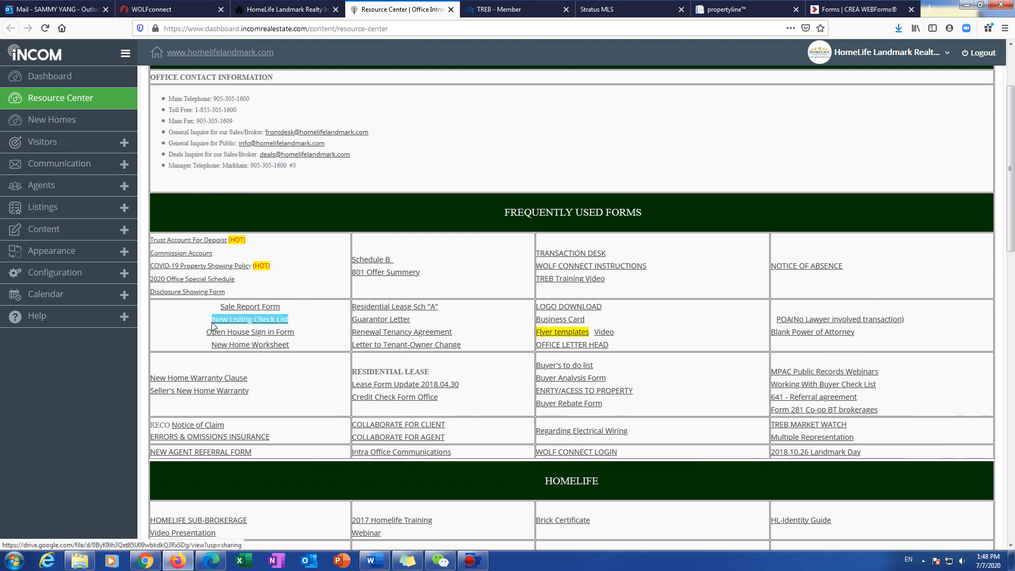
left_click(250, 321)
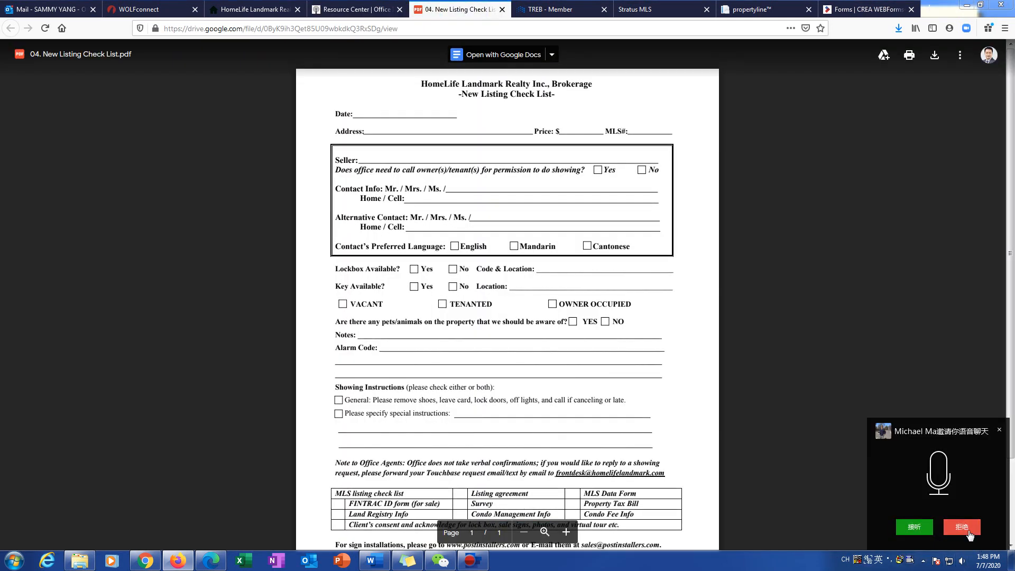
left_click(962, 527)
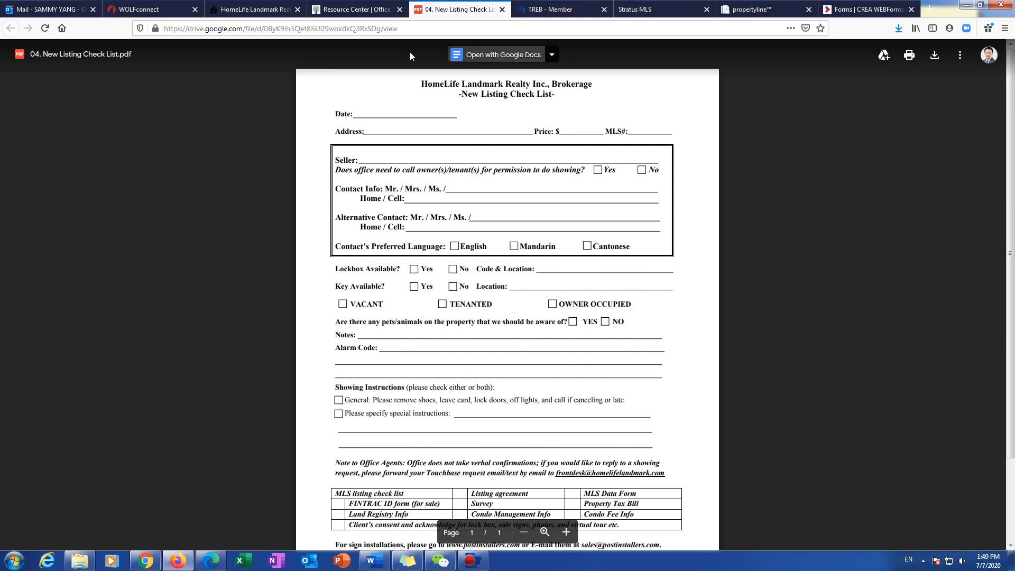
left_click(378, 10)
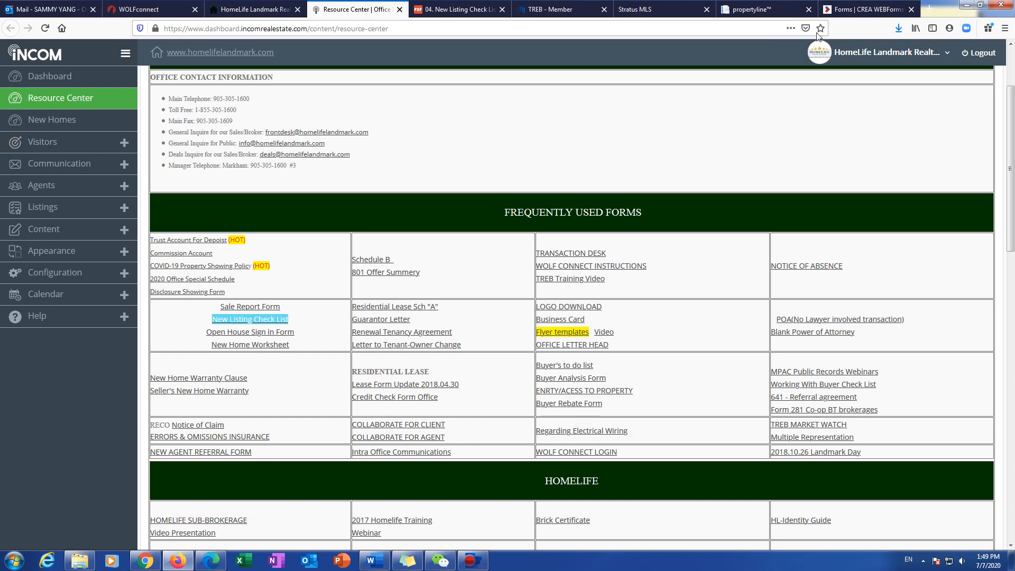
left_click(853, 9)
Step: From Transaction Forms, open the 291 MLS Data Information Form and upload the listing to Stratus
scroll(521, 73, "up", 2)
scroll(521, 72, "up", 1)
left_click(512, 53)
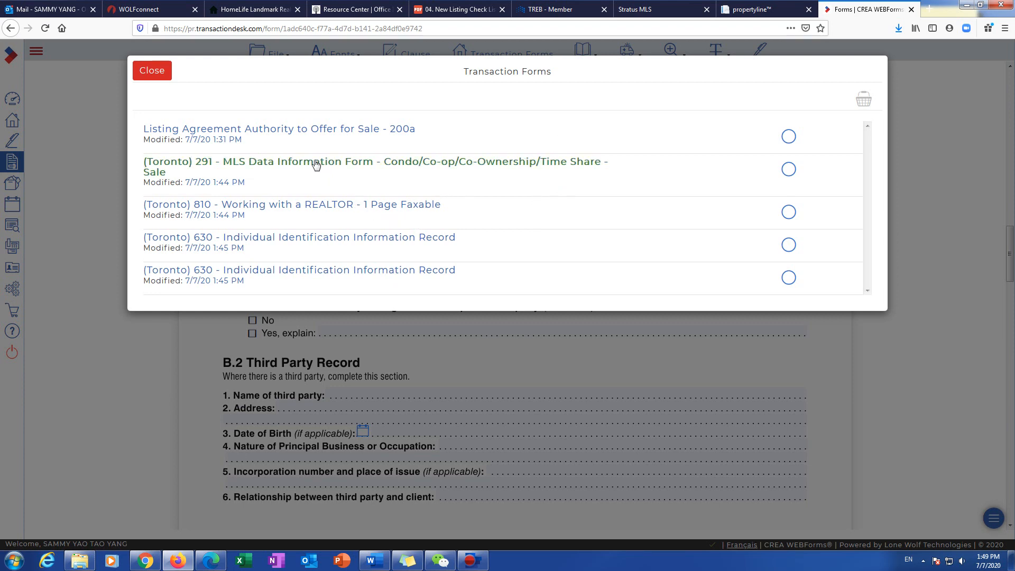
left_click(281, 162)
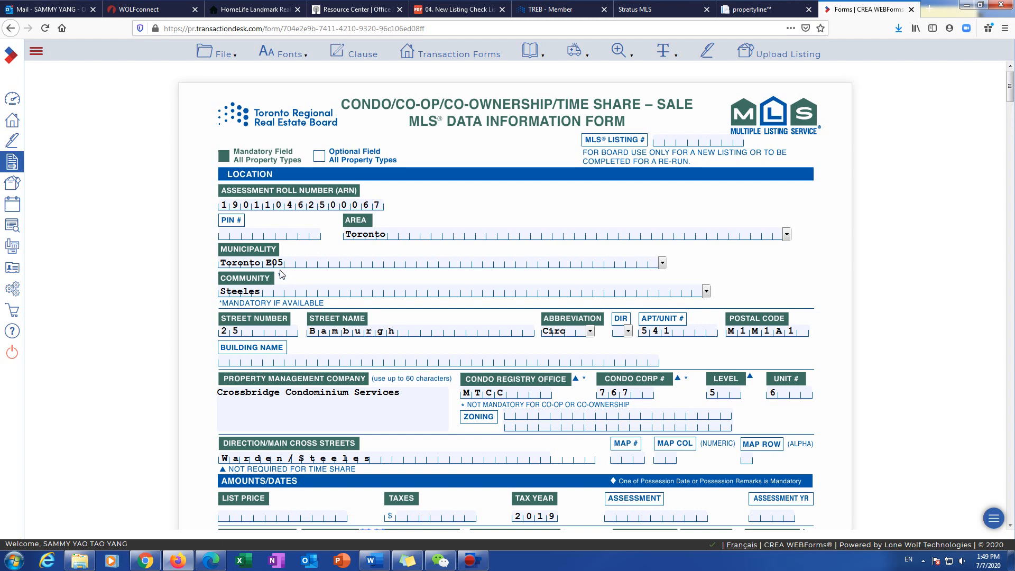
left_click(772, 58)
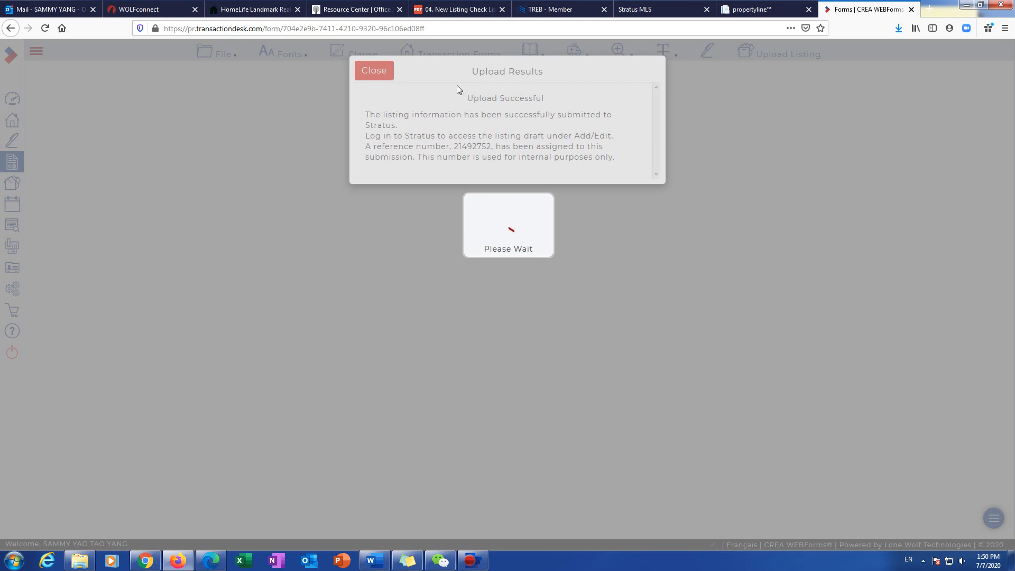
left_click(659, 12)
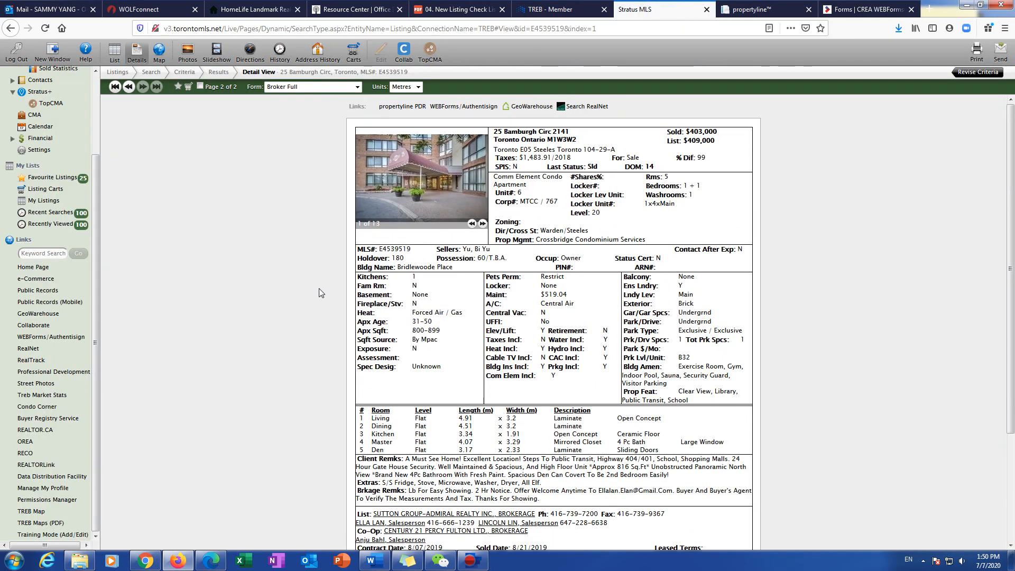
scroll(67, 261, "up", 3)
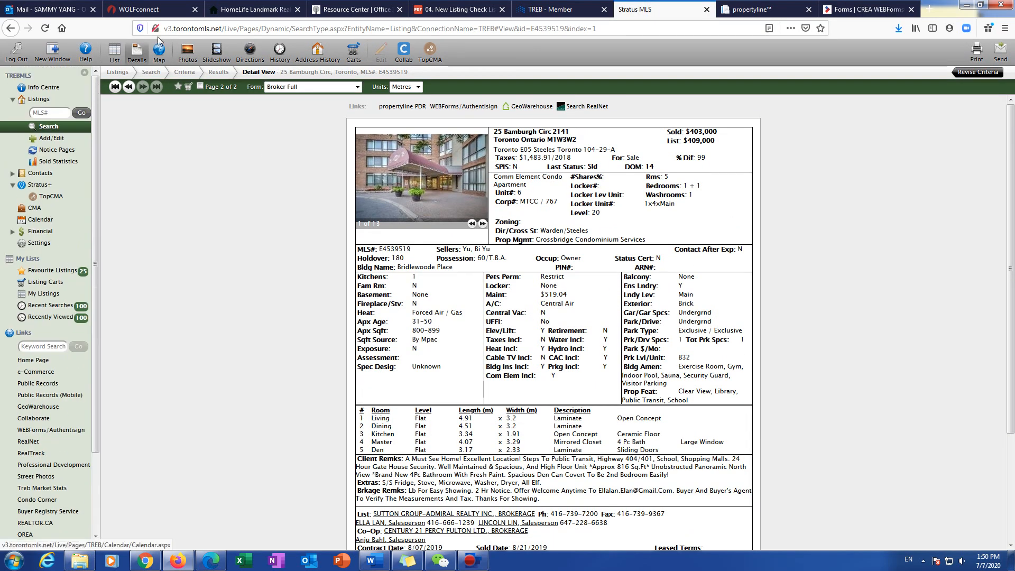
left_click(52, 139)
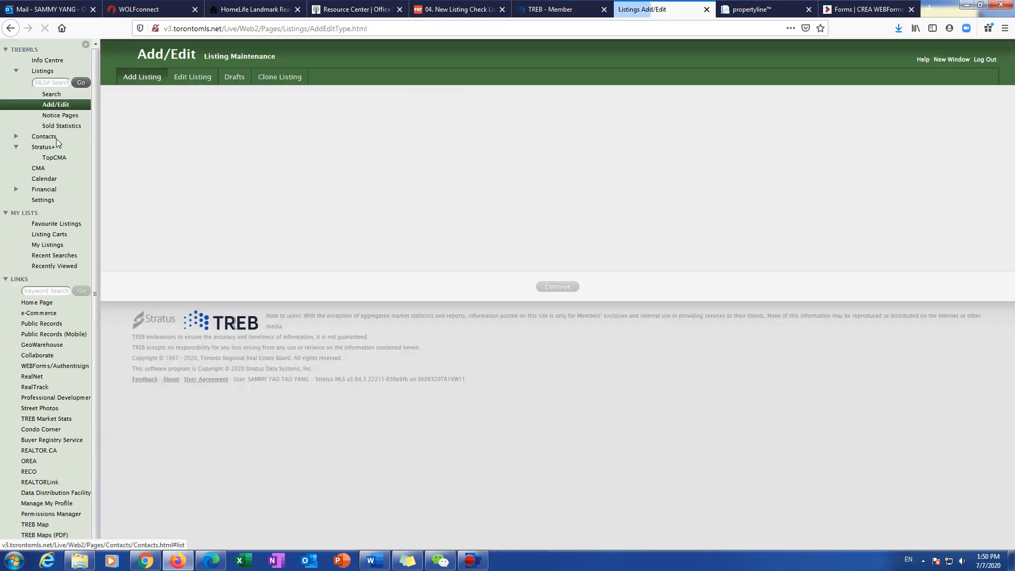
left_click(233, 77)
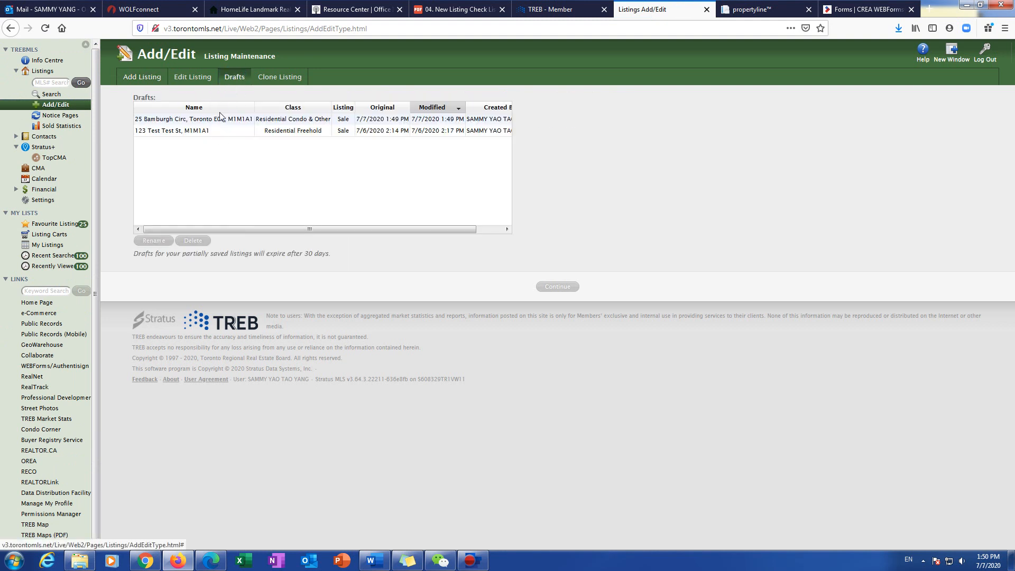
left_click(155, 119)
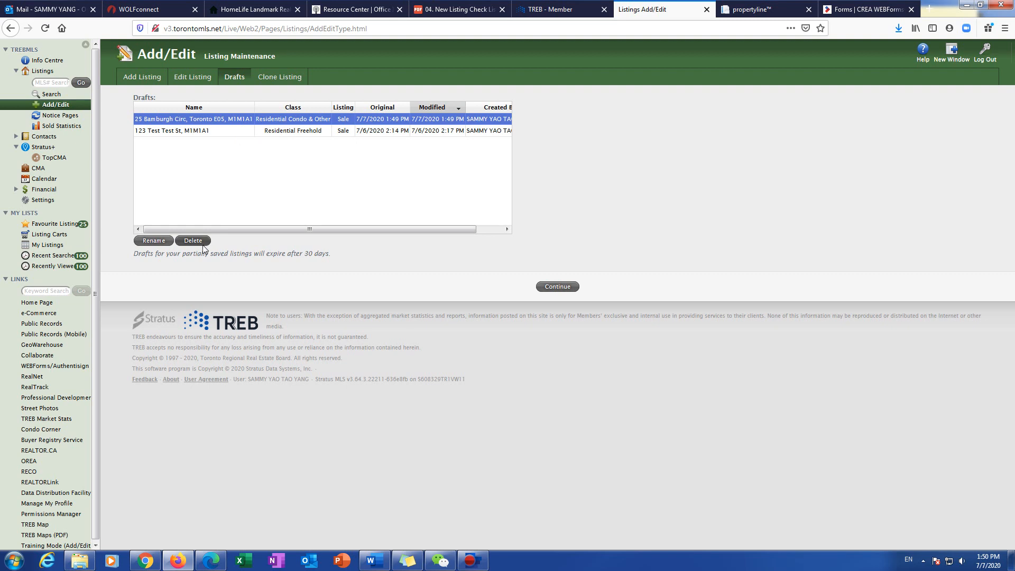
left_click(562, 287)
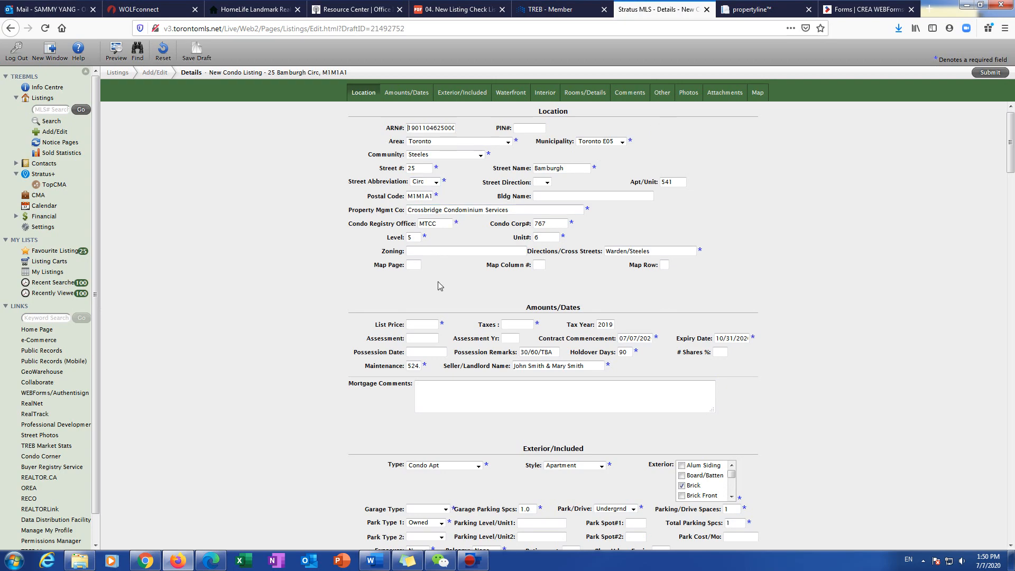
Step: Go to the draft's Photos section and cancel the photo upload dialog without adding photos
scroll(474, 304, "down", 5)
scroll(474, 304, "down", 7)
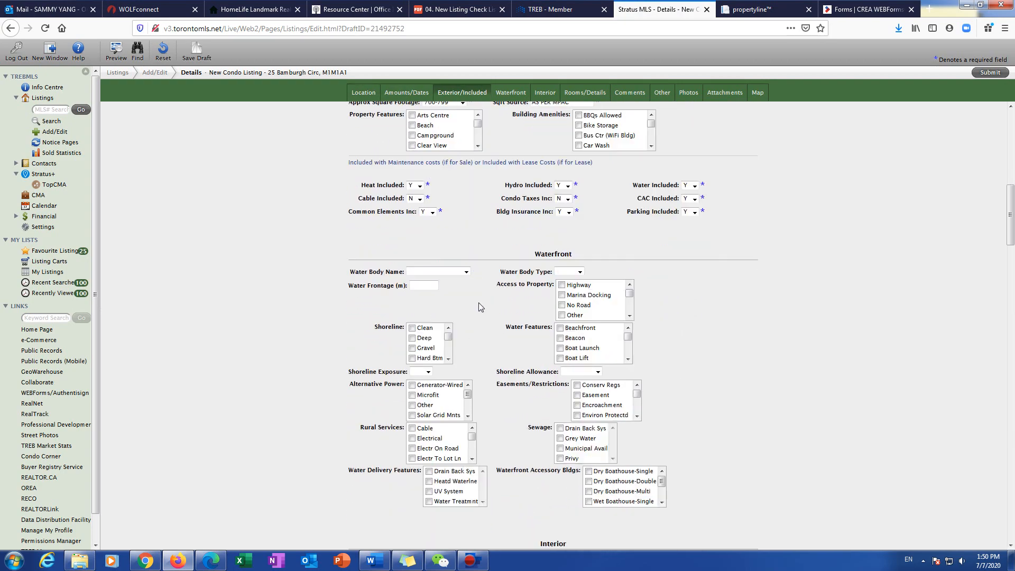
scroll(479, 302, "up", 11)
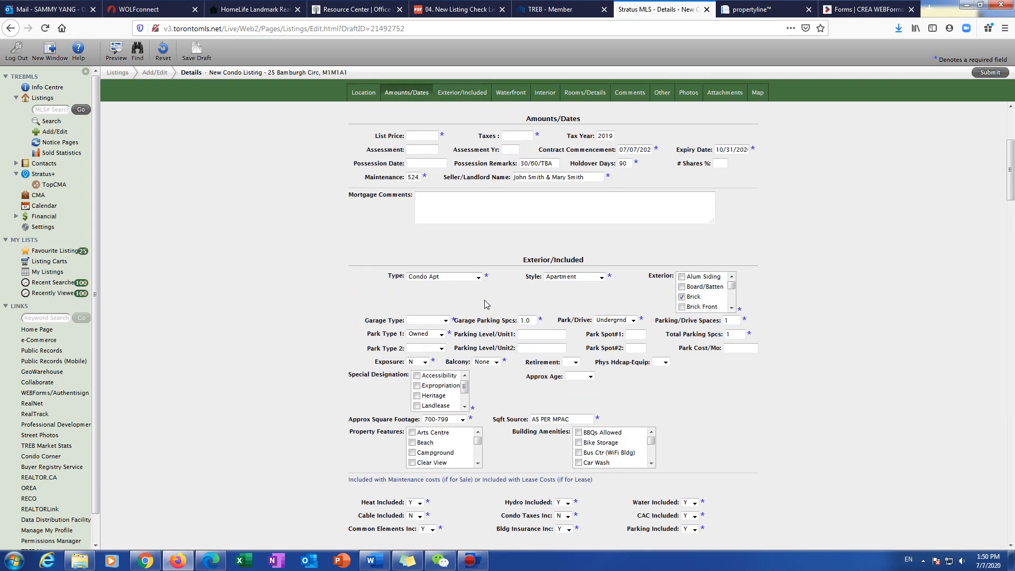
left_click(689, 97)
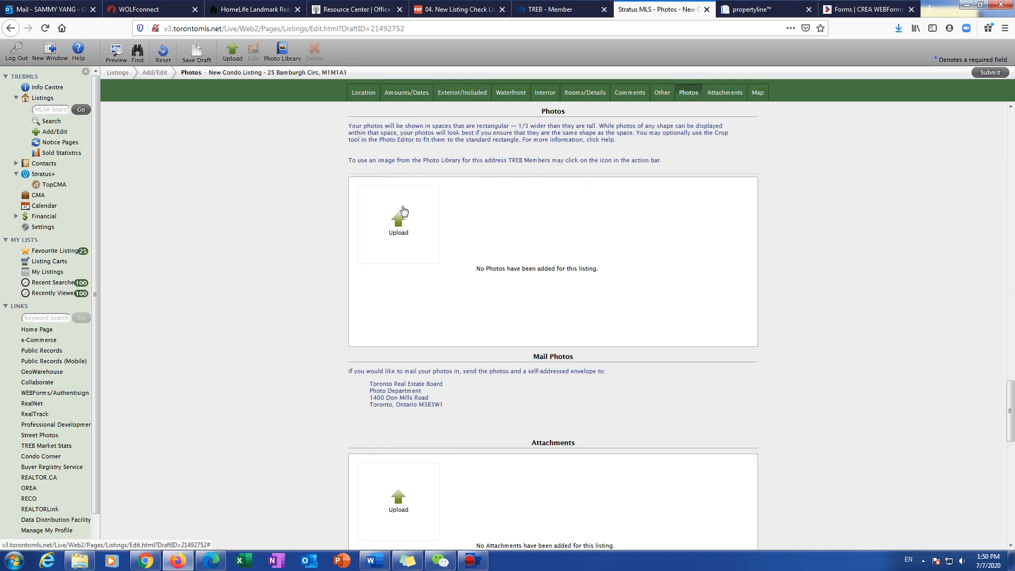
left_click(400, 221)
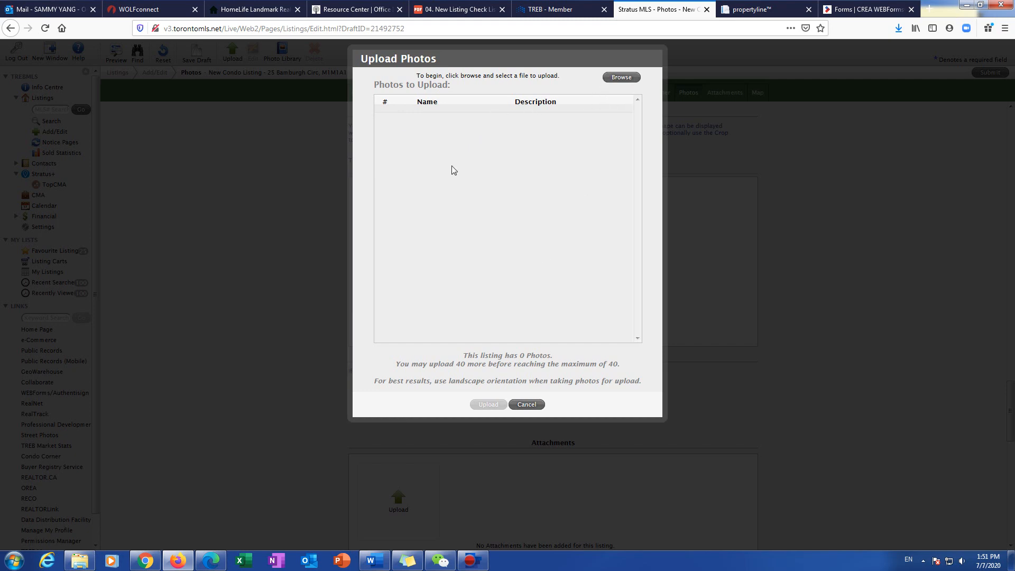
left_click(527, 405)
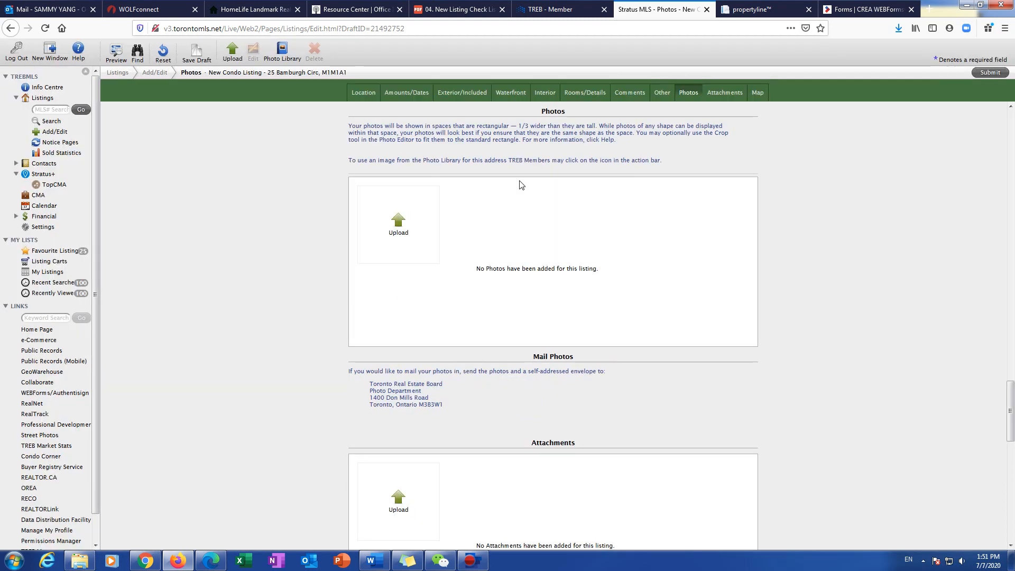
Step: Cancel the Attachments upload dialog, leaving attachments empty, then switch to the HomeLife Landmark website
scroll(233, 389, "down", 3)
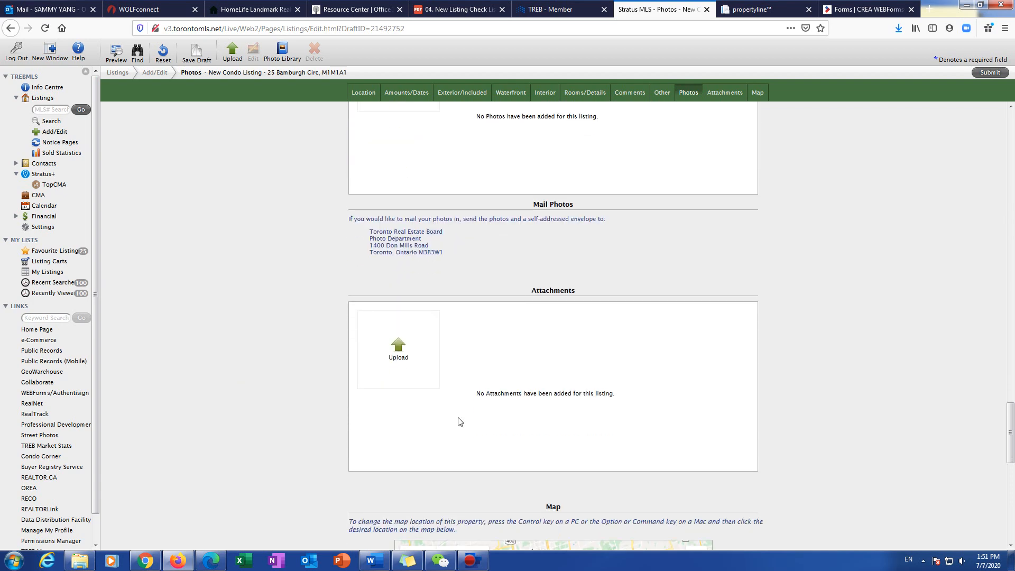
left_click(411, 366)
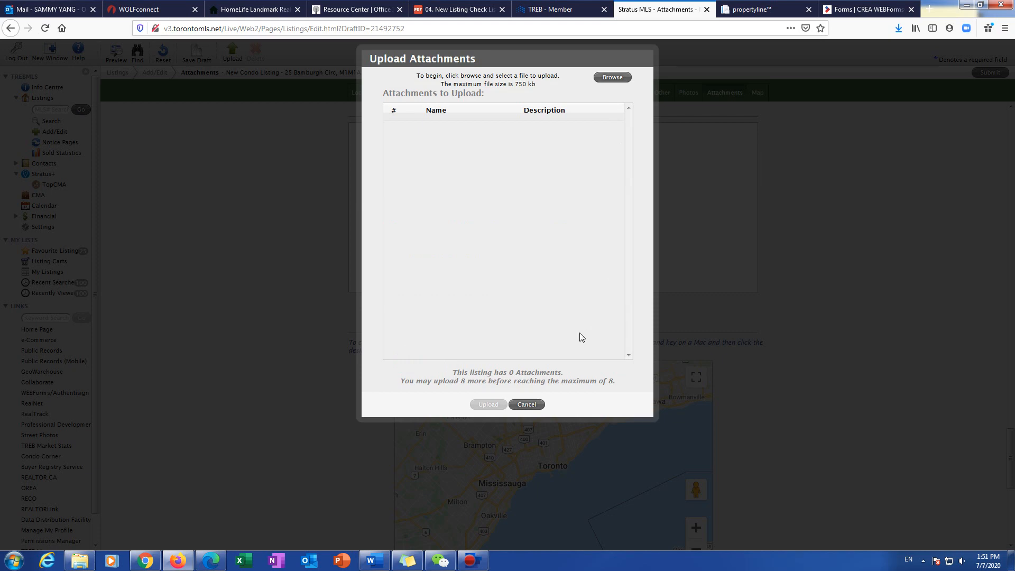
left_click(527, 404)
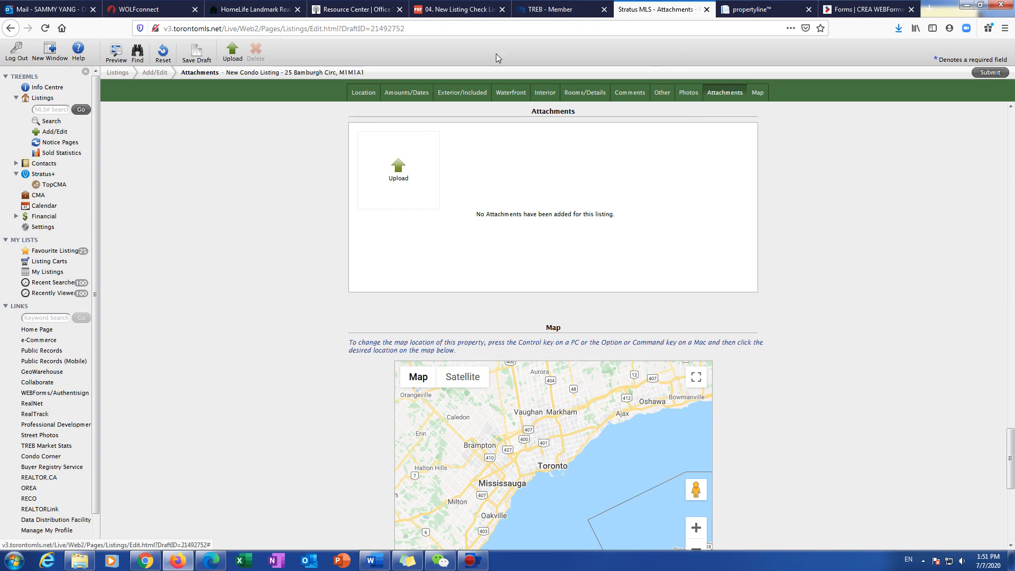
left_click(253, 9)
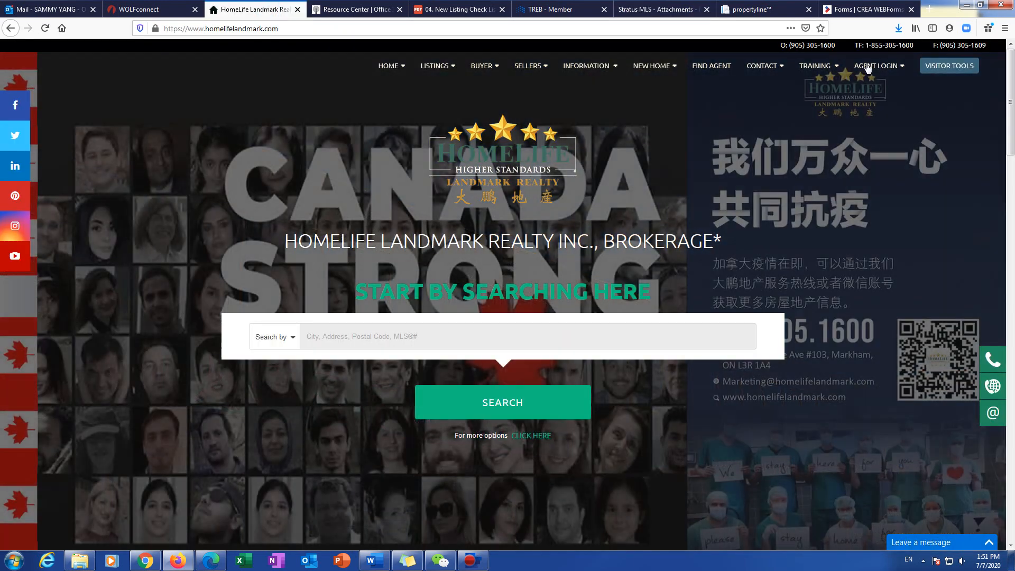
Step: Open the Schedule B For Listing PDF from the HomeLife Landmark Agent Login menu
mouse_move(868, 66)
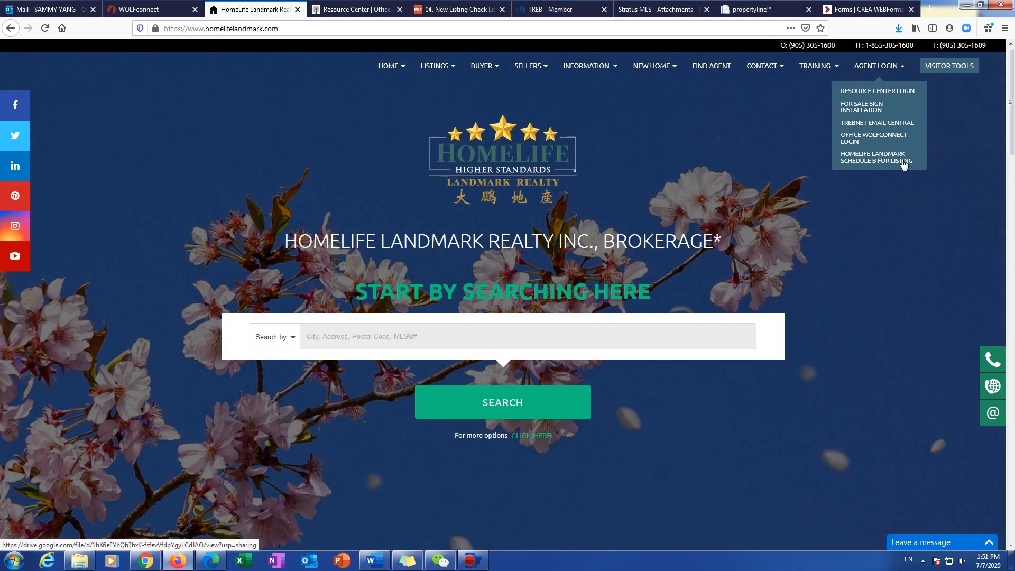
left_click(904, 165)
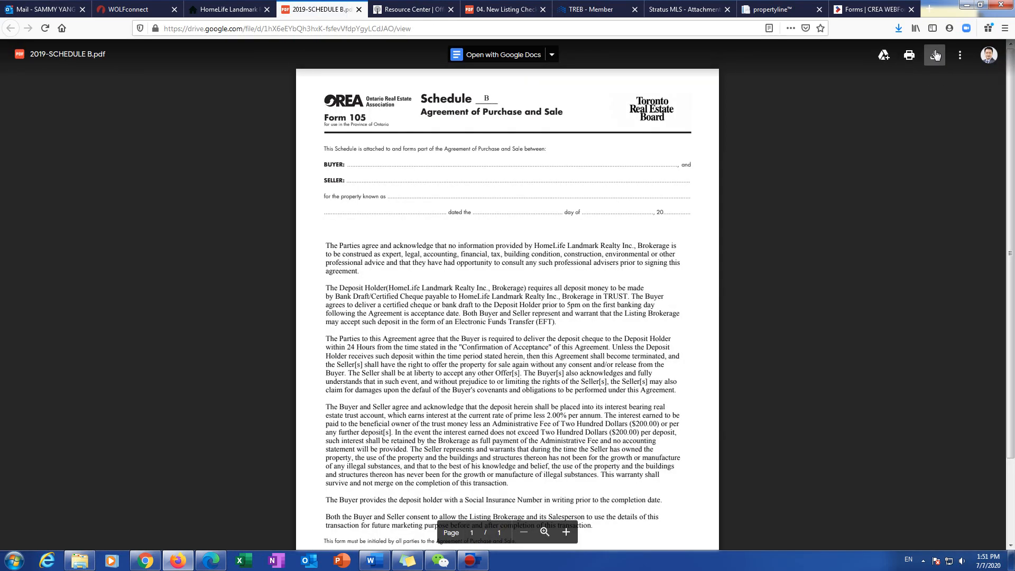
left_click(934, 59)
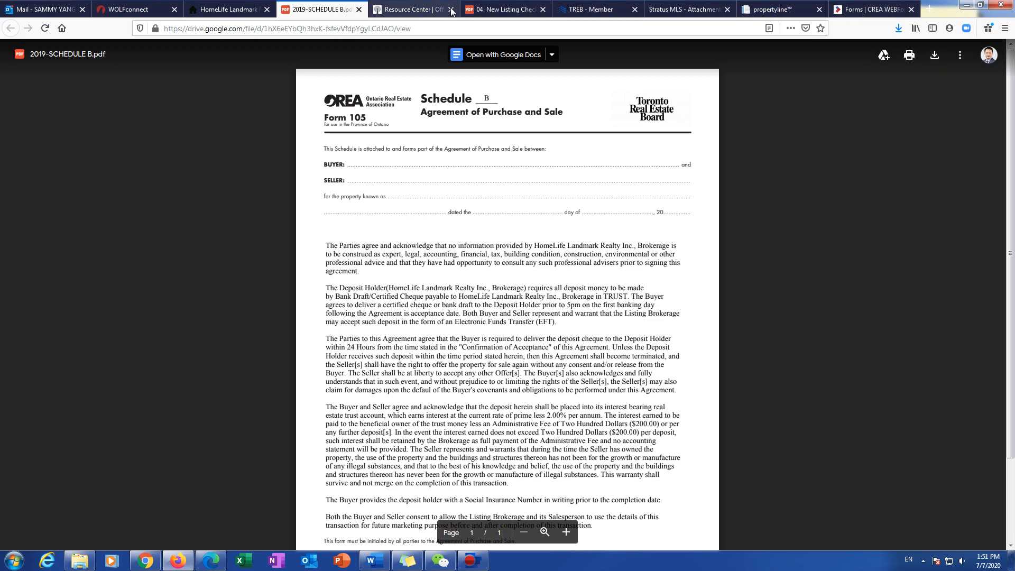
left_click(412, 9)
left_click(682, 9)
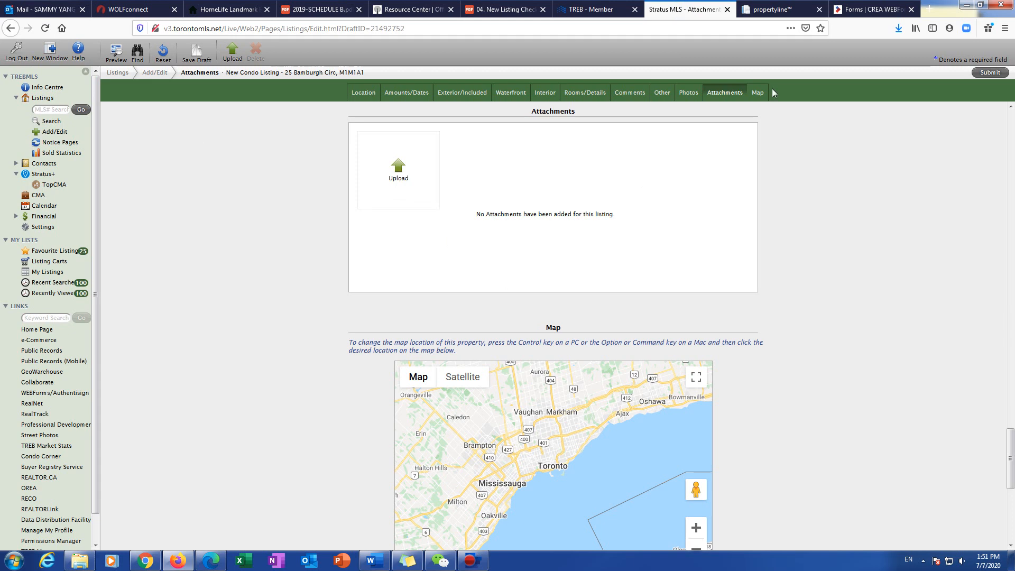
Step: Open the Disclosure Showing Form PDF from the Resource Center, then return to the Stratus draft
left_click(402, 9)
left_click(182, 310)
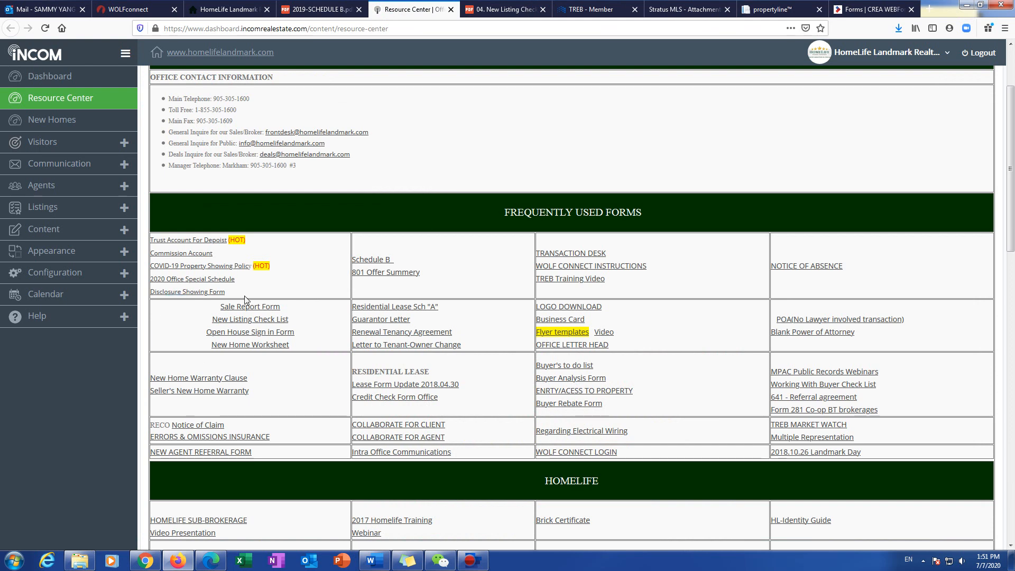
left_click(227, 291)
left_click_drag(201, 297, 170, 301)
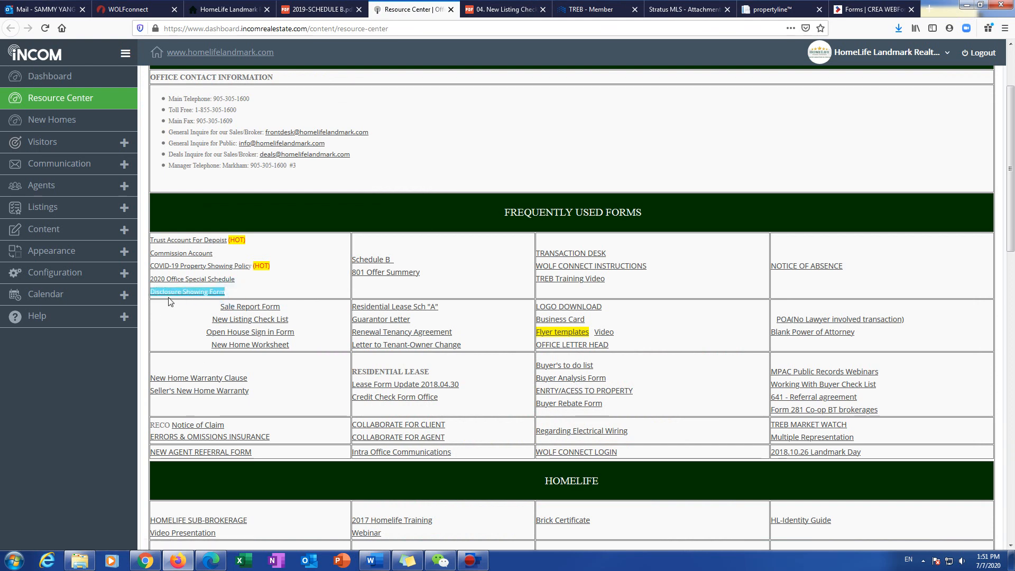
left_click(182, 294)
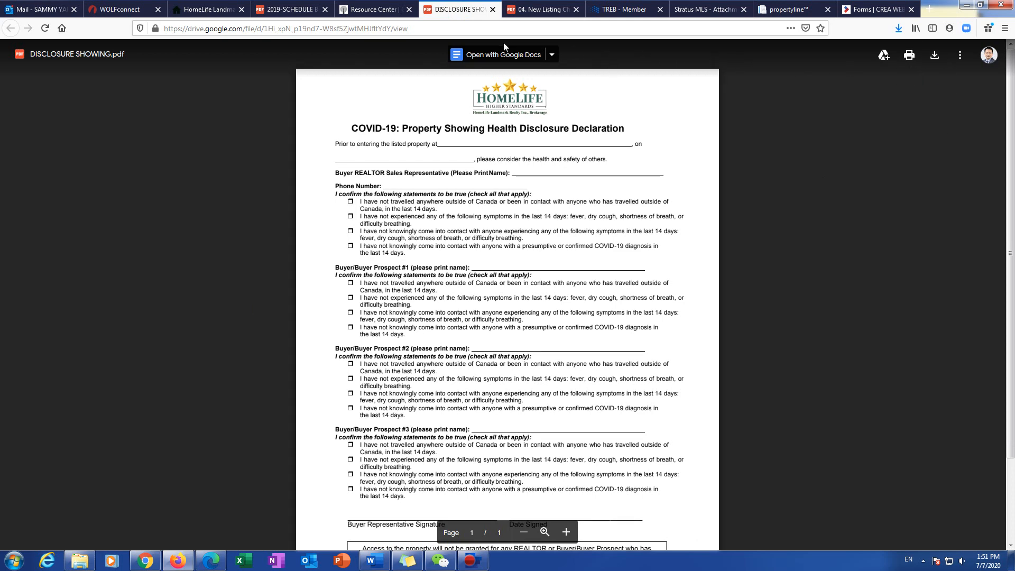
left_click(706, 9)
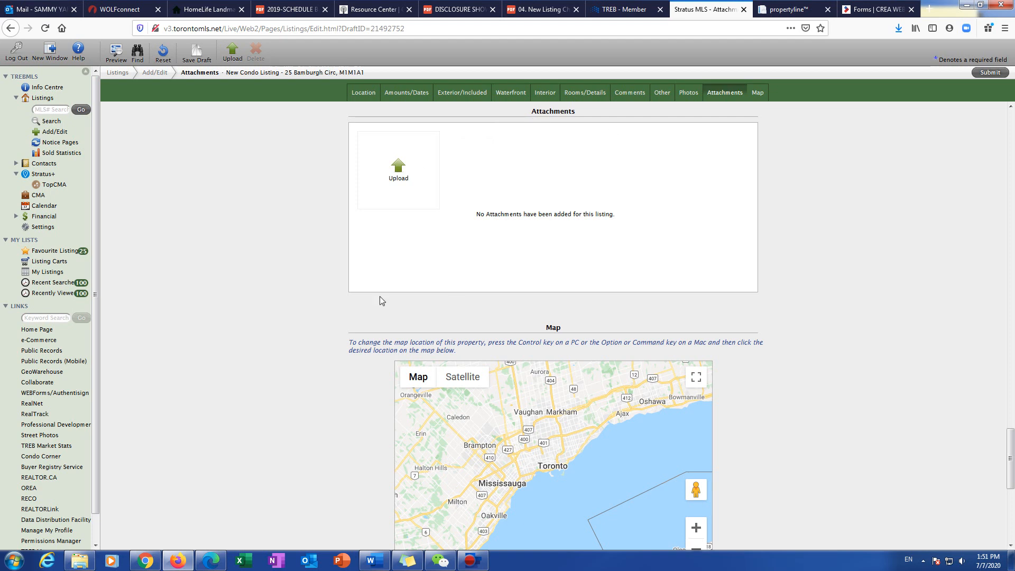
scroll(259, 333, "down", 3)
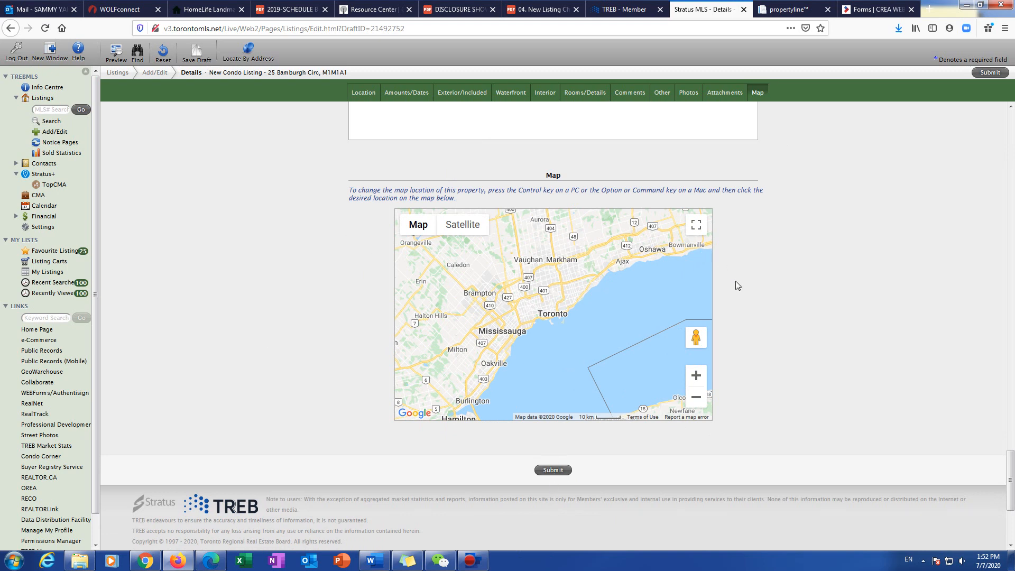
scroll(734, 286, "up", 4)
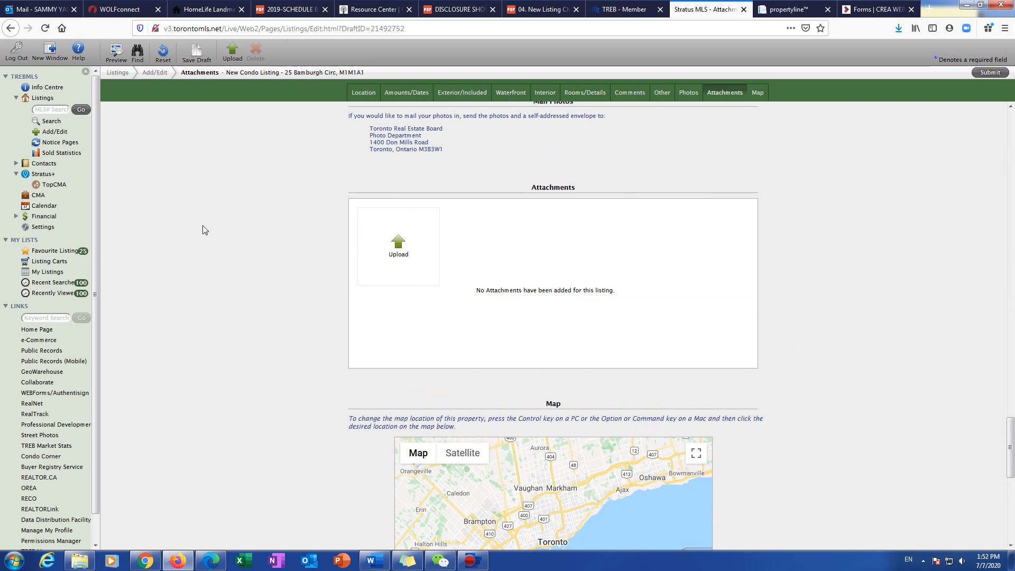
scroll(283, 401, "up", 10)
scroll(317, 459, "up", 5)
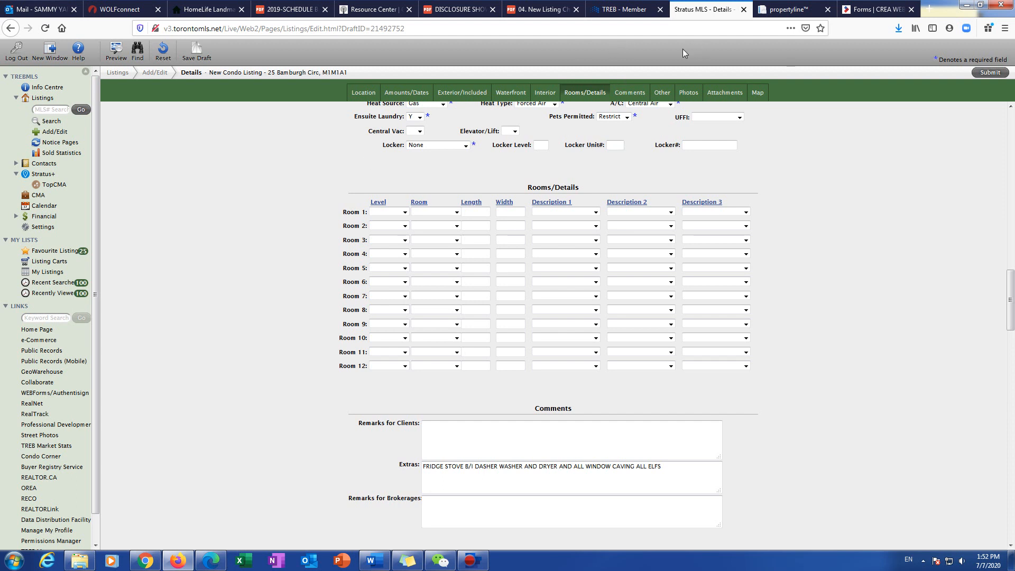
left_click(788, 9)
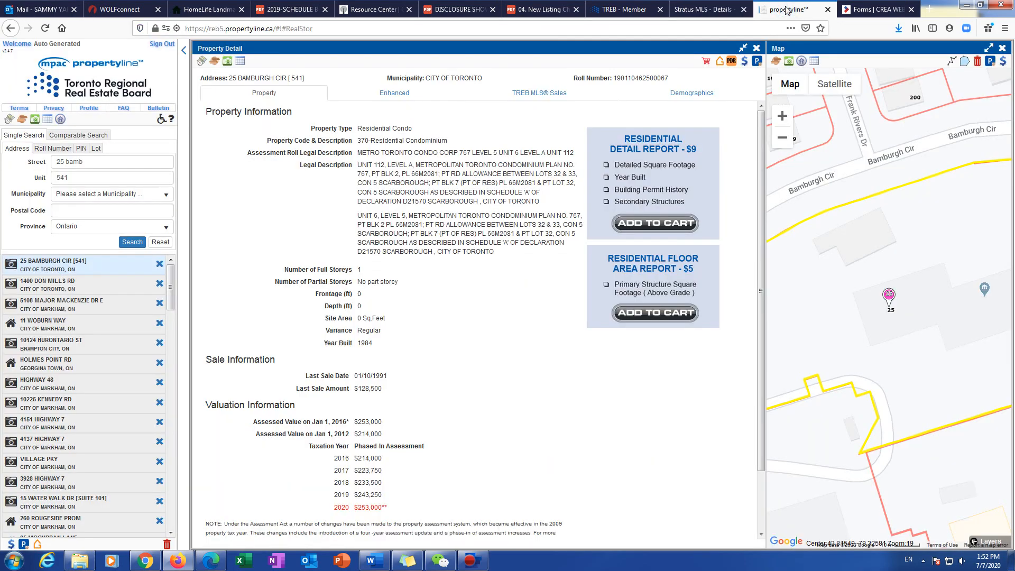
left_click(289, 9)
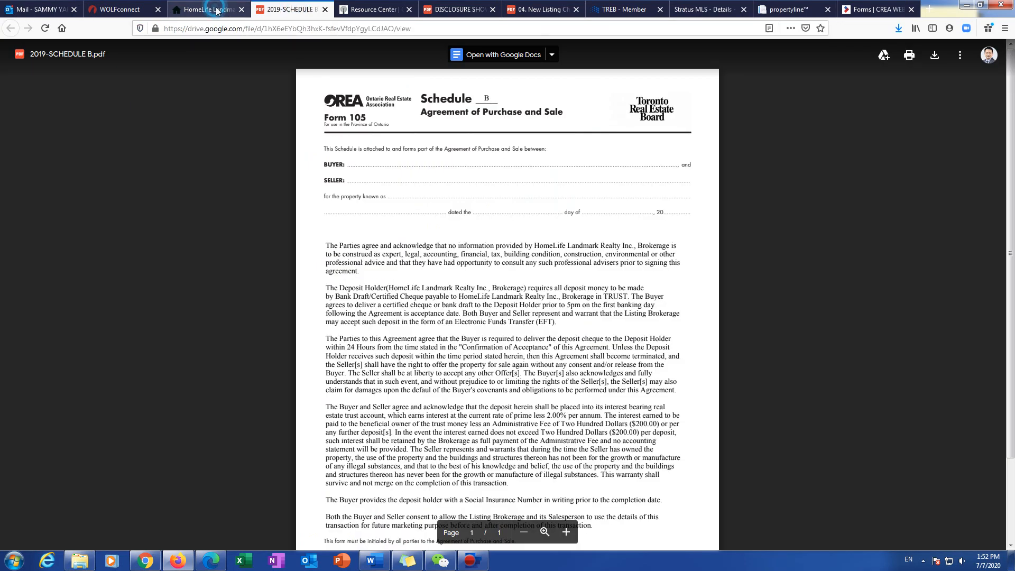
left_click(218, 10)
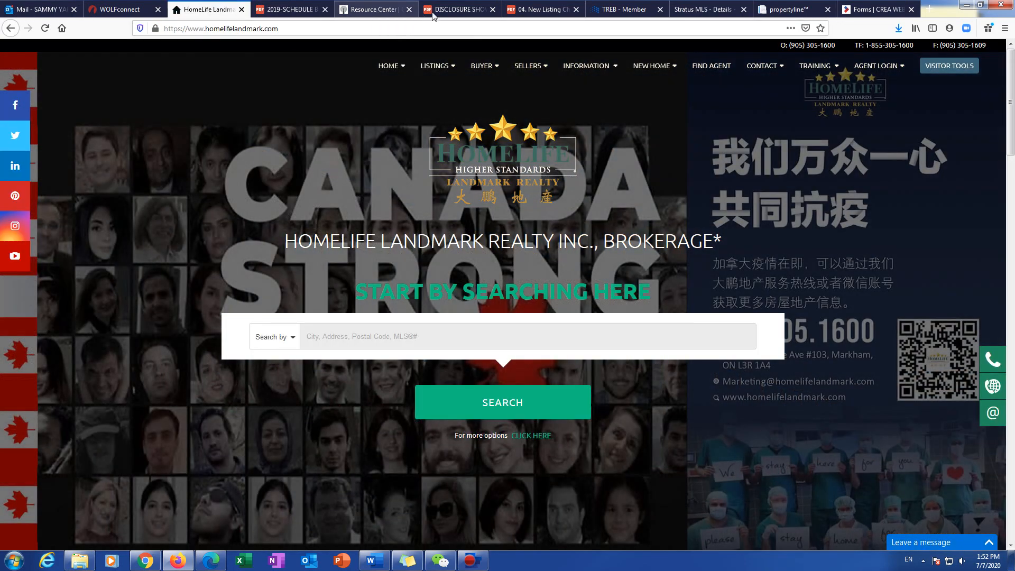
left_click(539, 9)
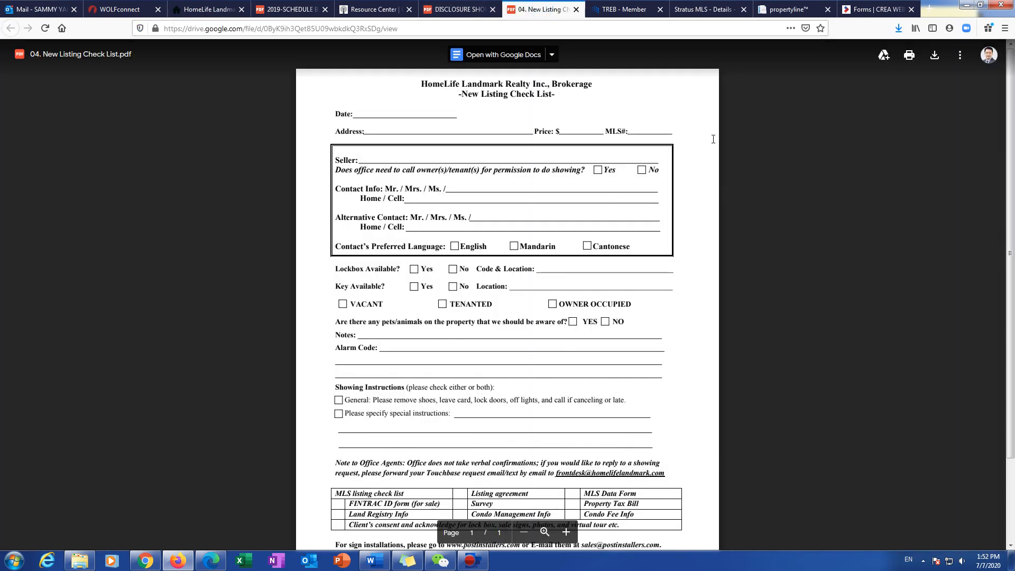
left_click(703, 10)
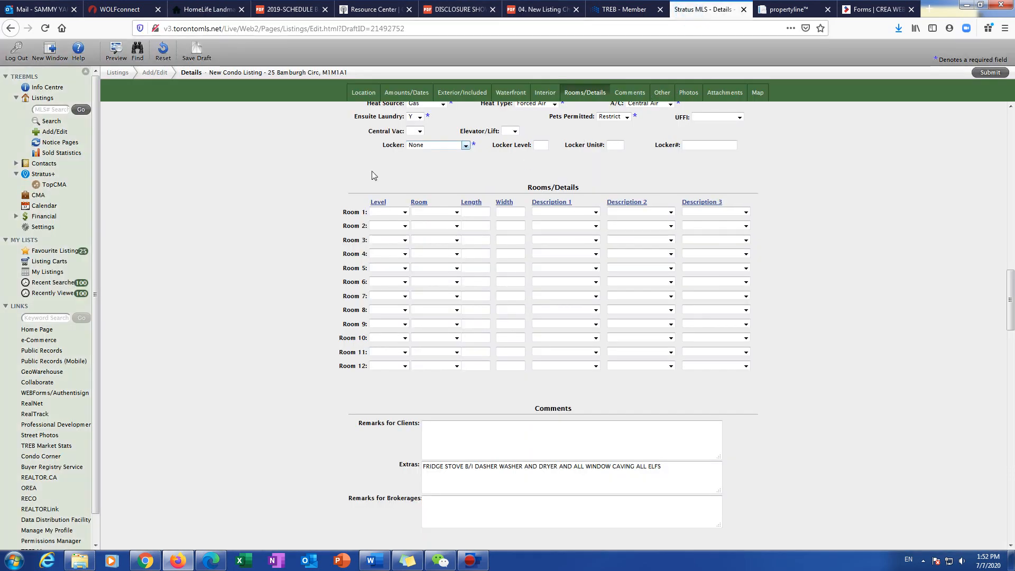
scroll(301, 243, "up", 15)
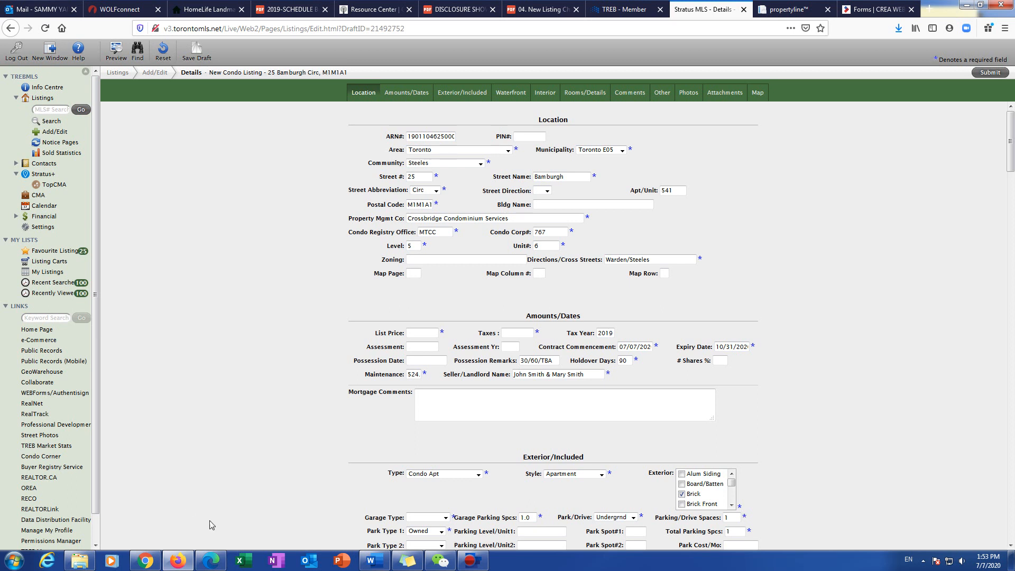
left_click(447, 567)
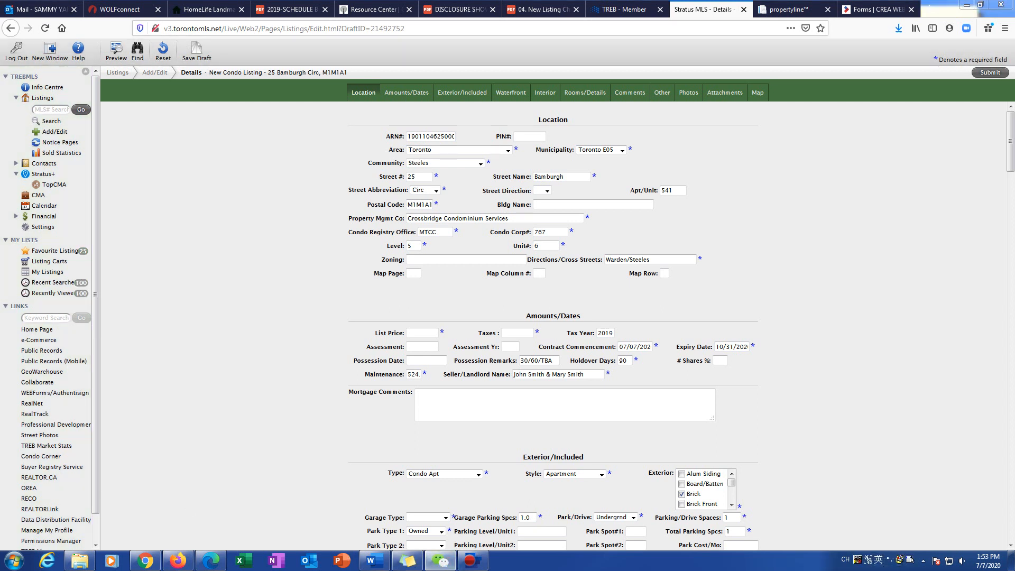